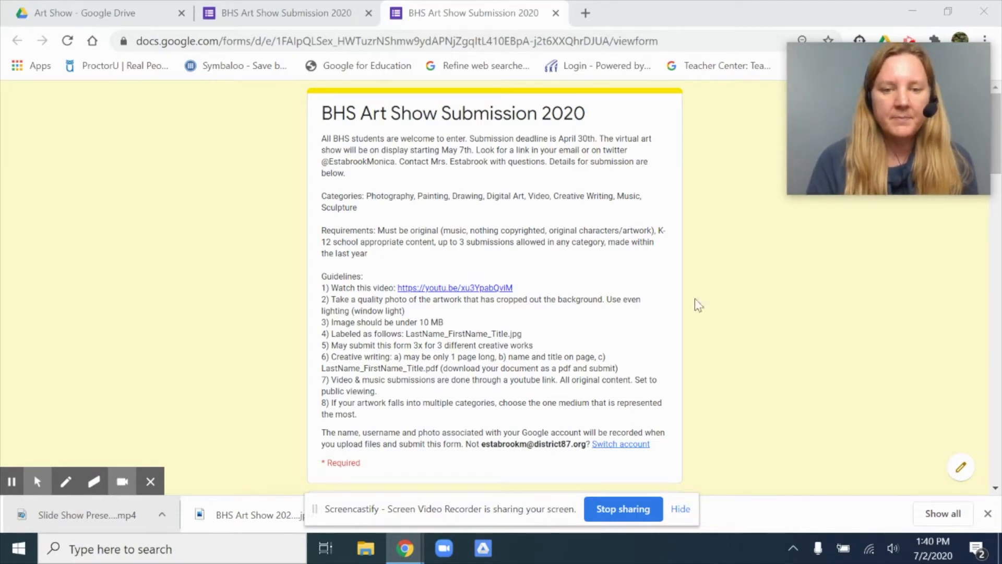
Step: Review the art show submission form's introduction, covering deadline, categories, requirements and submission guidelines
{"action": "scroll", "coordinate": [724, 391], "scroll_direction": "down", "scroll_amount": 2}
{"action": "scroll", "coordinate": [721, 385], "scroll_direction": "up", "scroll_amount": 1}
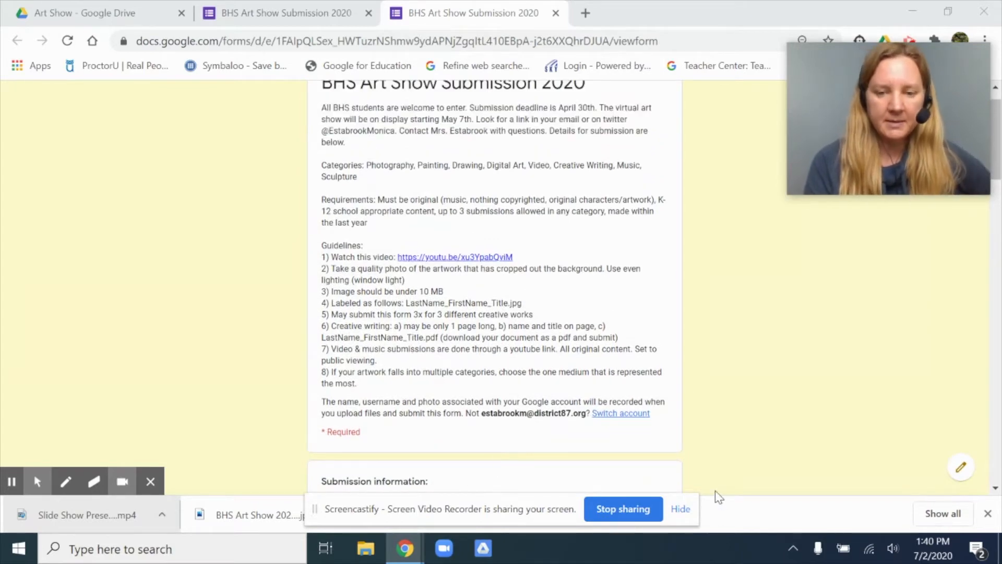
{"action": "scroll", "coordinate": [716, 496], "scroll_direction": "down", "scroll_amount": 2}
{"action": "scroll", "coordinate": [716, 496], "scroll_direction": "up", "scroll_amount": 2}
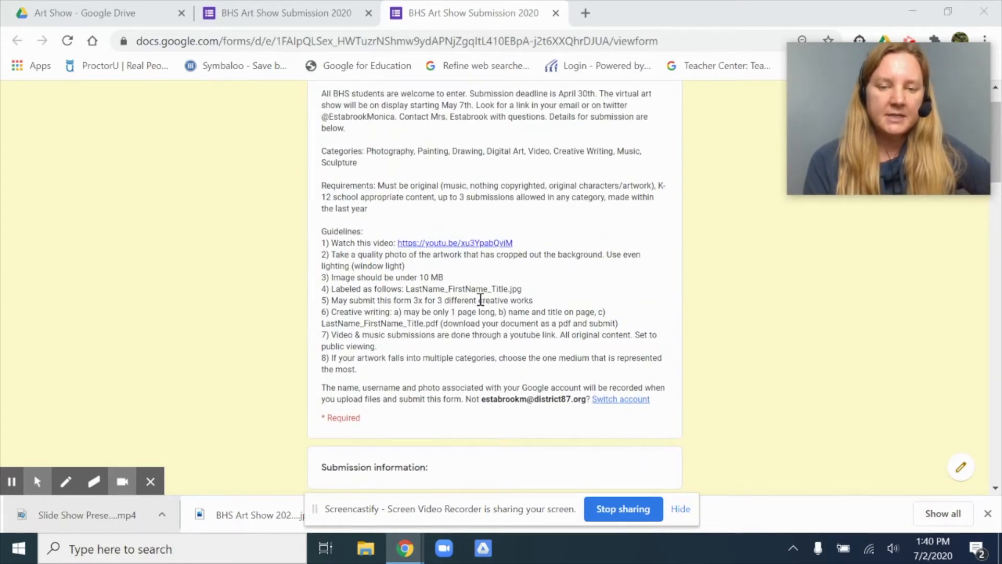
{"action": "scroll", "coordinate": [505, 137], "scroll_direction": "up", "scroll_amount": 1}
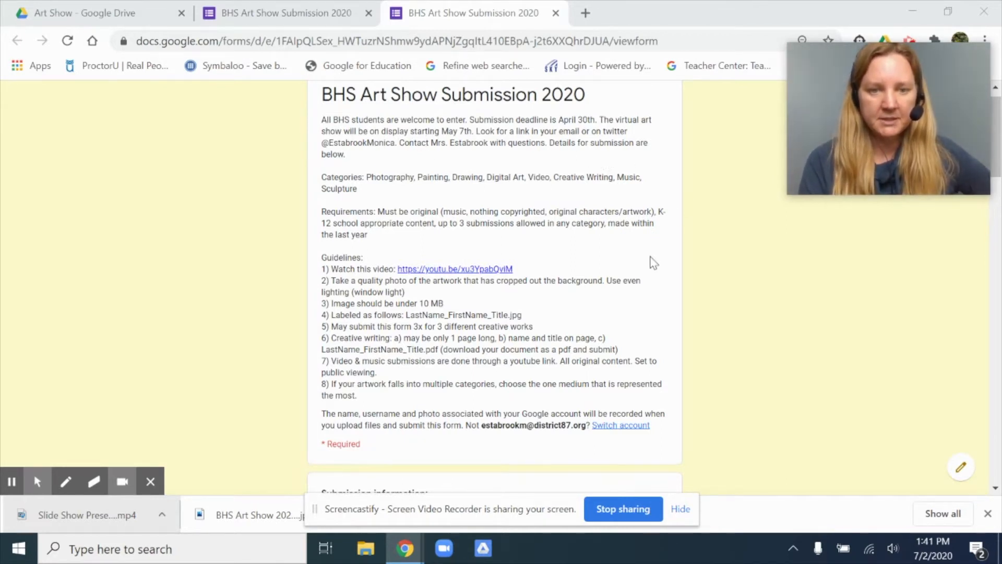
{"action": "scroll", "coordinate": [654, 262], "scroll_direction": "down", "scroll_amount": 1}
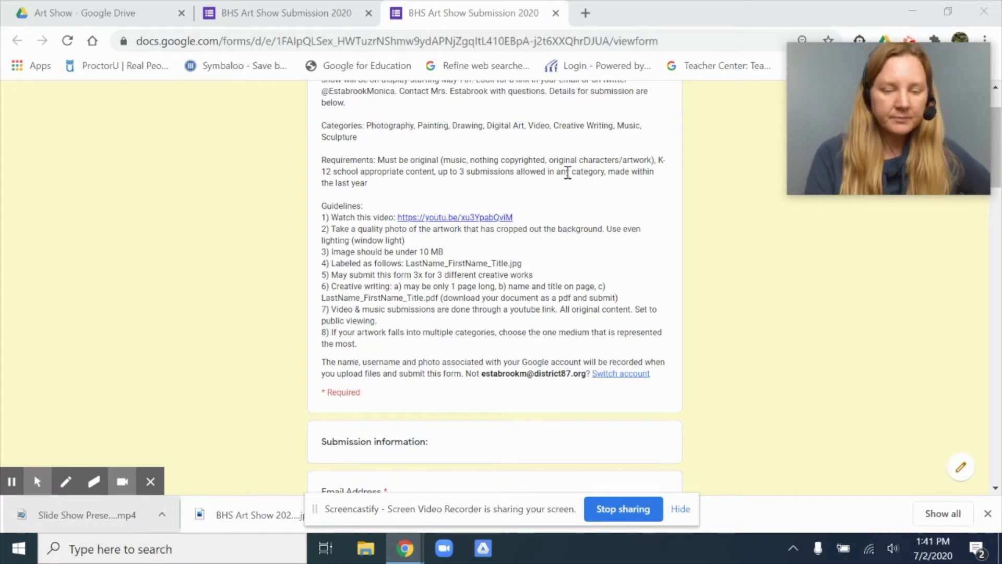
{"action": "scroll", "coordinate": [567, 172], "scroll_direction": "down", "scroll_amount": 2}
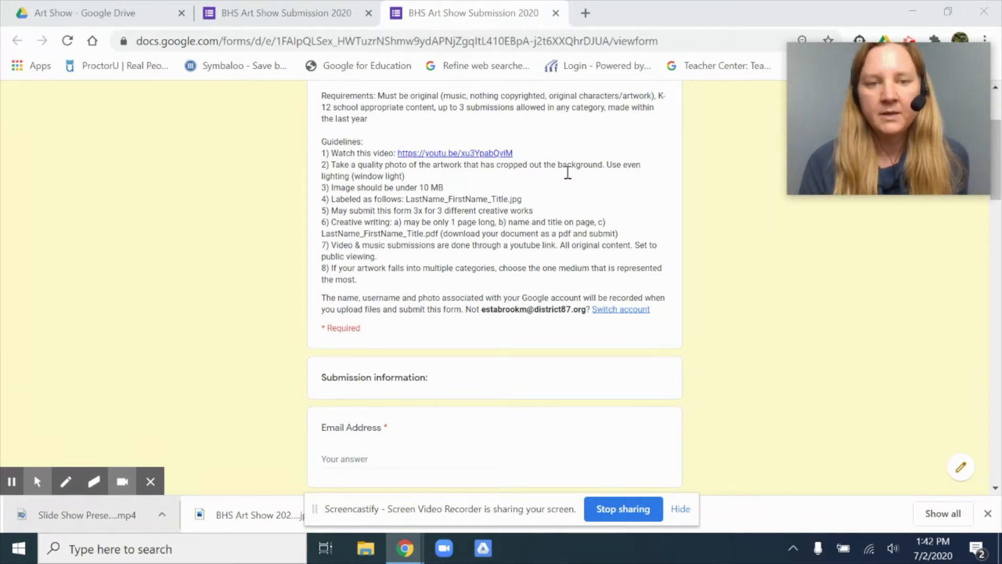
{"action": "scroll", "coordinate": [568, 172], "scroll_direction": "down", "scroll_amount": 1}
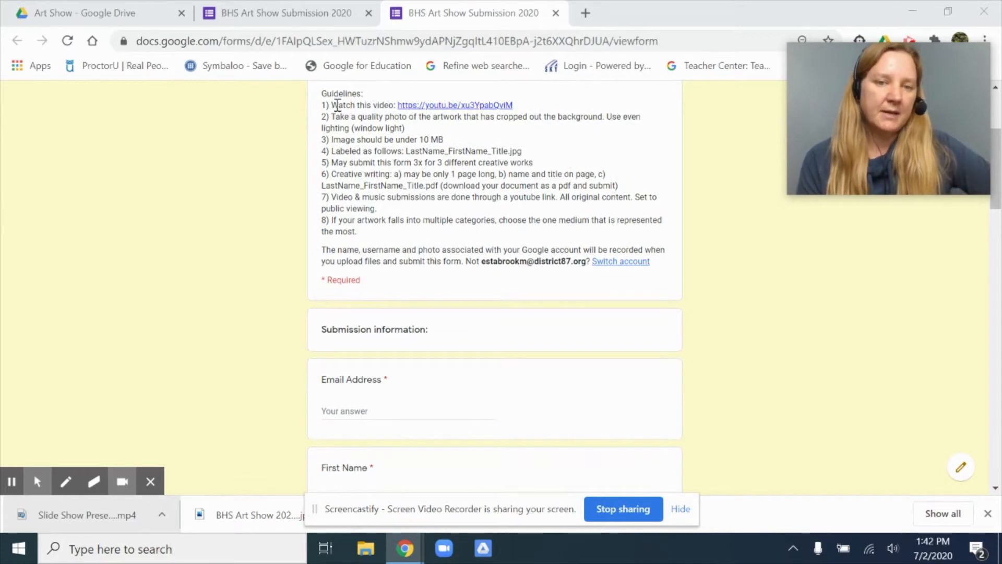
Step: Open the artwork photography video linked in the guidelines, skip ahead, pause it, and return to the submission form
{"action": "left_click", "coordinate": [454, 109]}
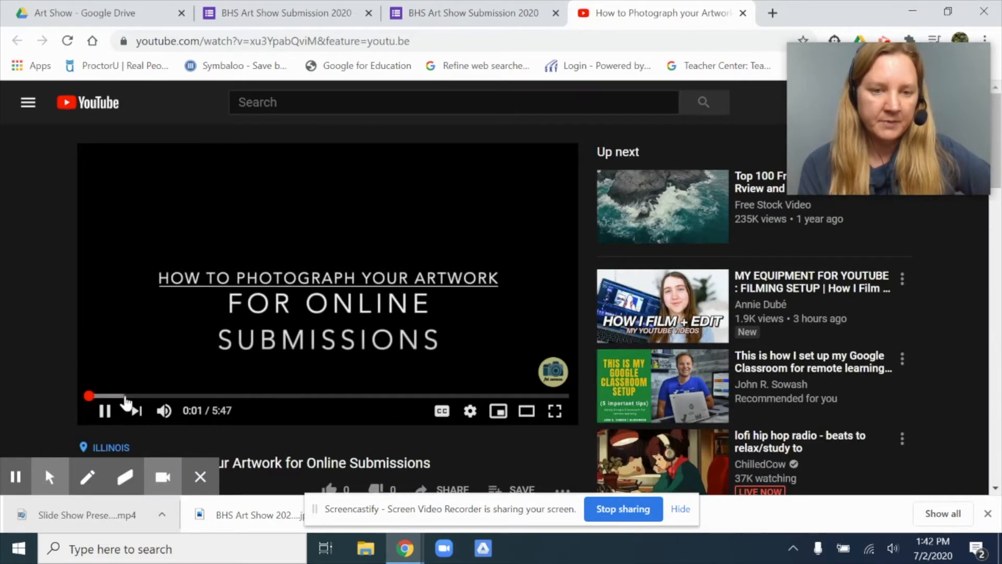
{"action": "left_click", "coordinate": [139, 397]}
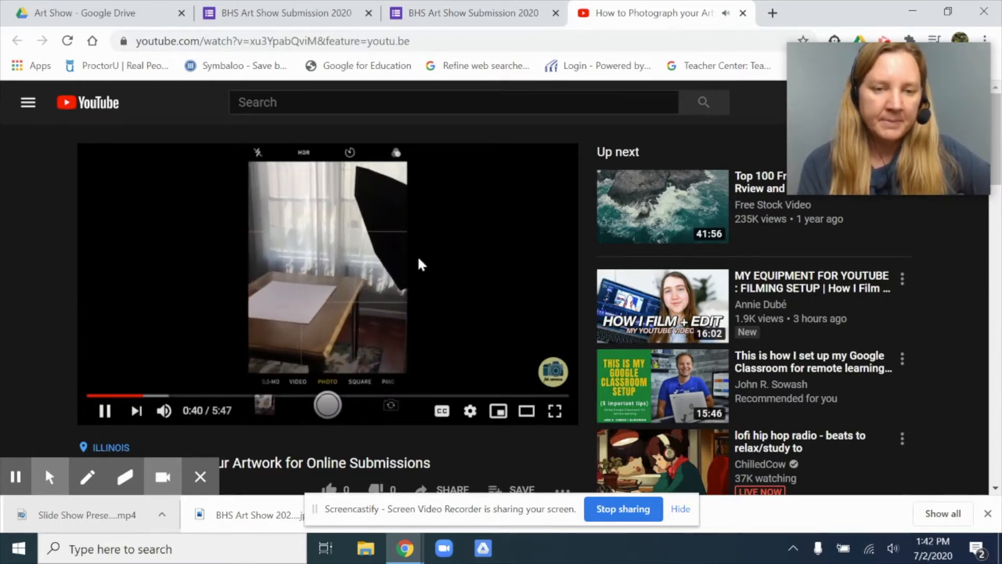
{"action": "left_click", "coordinate": [104, 411]}
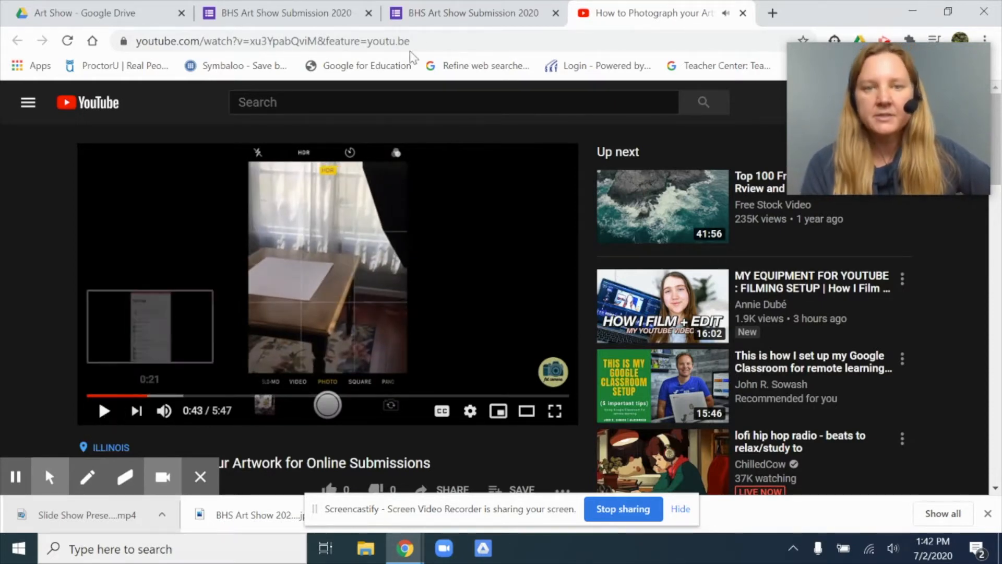
{"action": "left_click", "coordinate": [496, 12]}
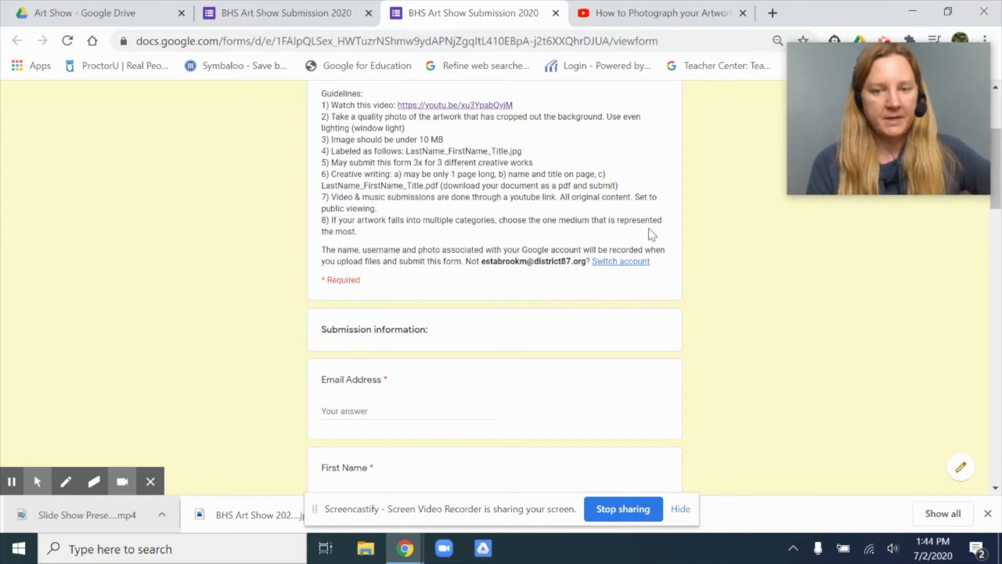
Step: Examine the submission form's questions on email address, first and last name, year and category
{"action": "scroll", "coordinate": [650, 227], "scroll_direction": "down", "scroll_amount": 2}
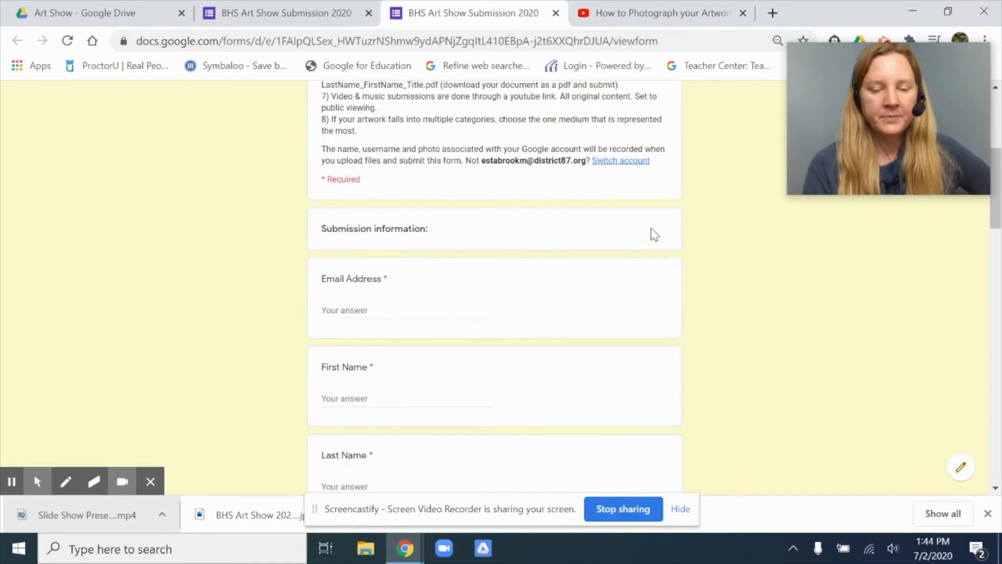
{"action": "scroll", "coordinate": [650, 230], "scroll_direction": "down", "scroll_amount": 2}
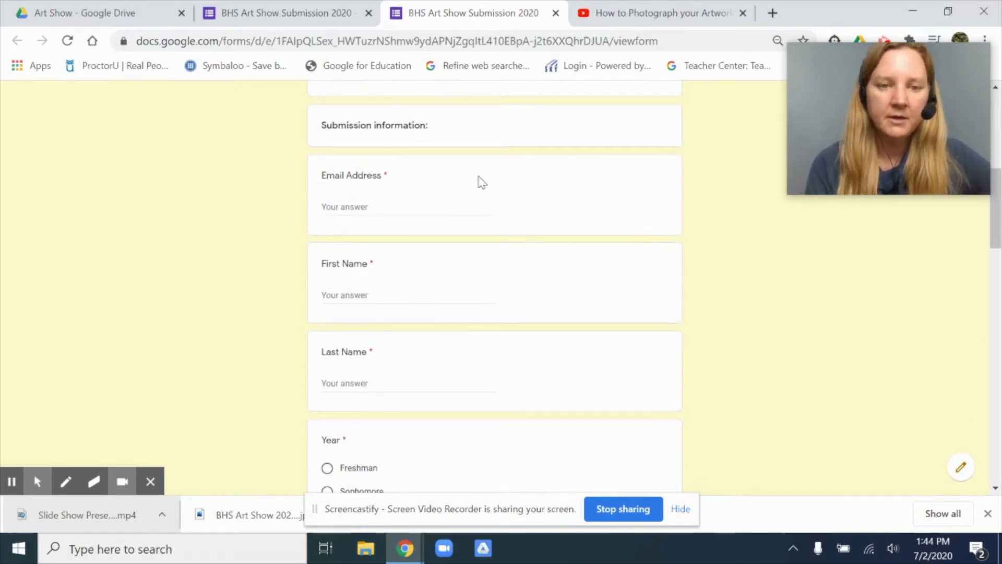
{"action": "scroll", "coordinate": [477, 179], "scroll_direction": "up", "scroll_amount": 1}
{"action": "scroll", "coordinate": [479, 180], "scroll_direction": "down", "scroll_amount": 1}
{"action": "scroll", "coordinate": [480, 180], "scroll_direction": "down", "scroll_amount": 1}
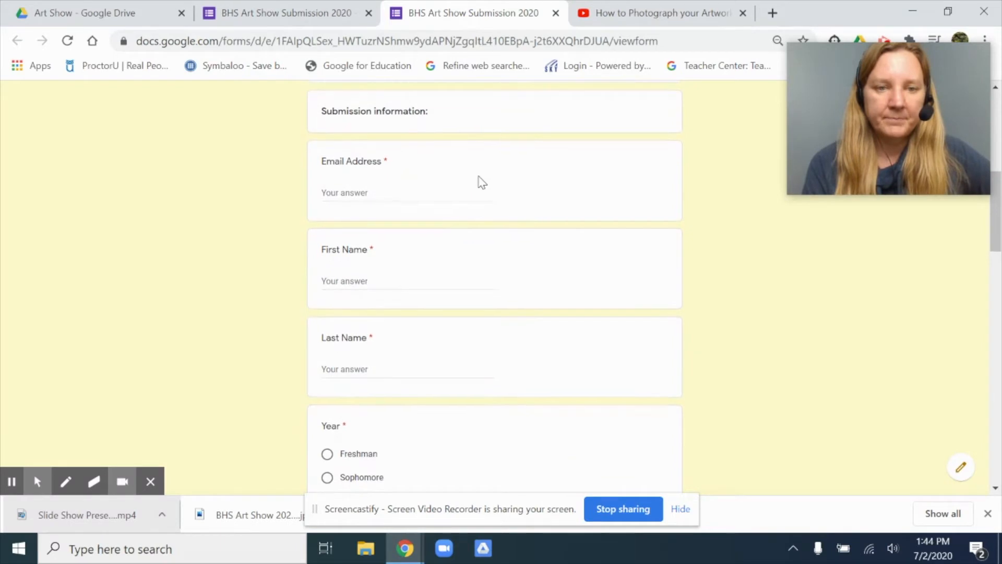
{"action": "scroll", "coordinate": [427, 231], "scroll_direction": "down", "scroll_amount": 1}
{"action": "scroll", "coordinate": [427, 230], "scroll_direction": "down", "scroll_amount": 2}
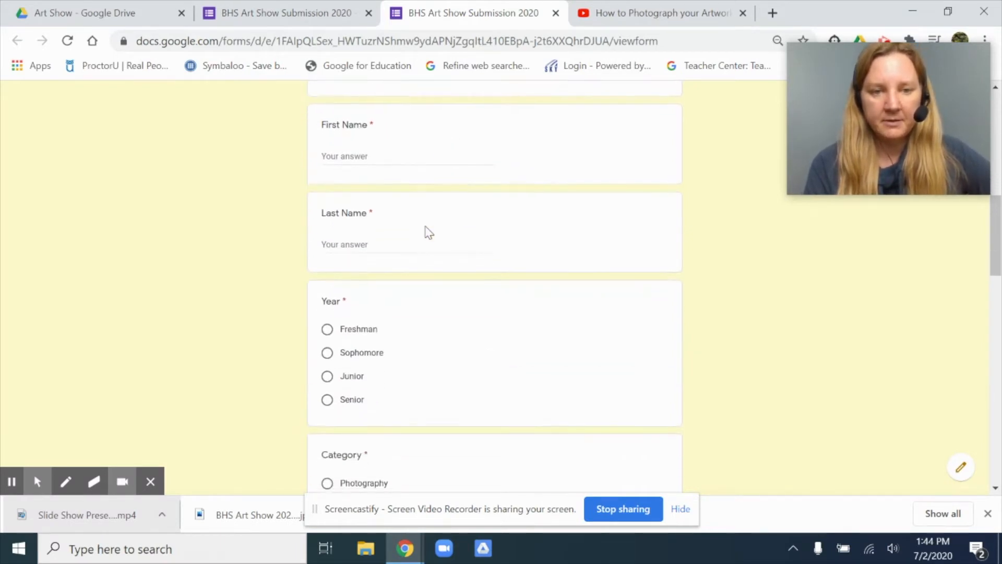
{"action": "scroll", "coordinate": [351, 139], "scroll_direction": "down", "scroll_amount": 2}
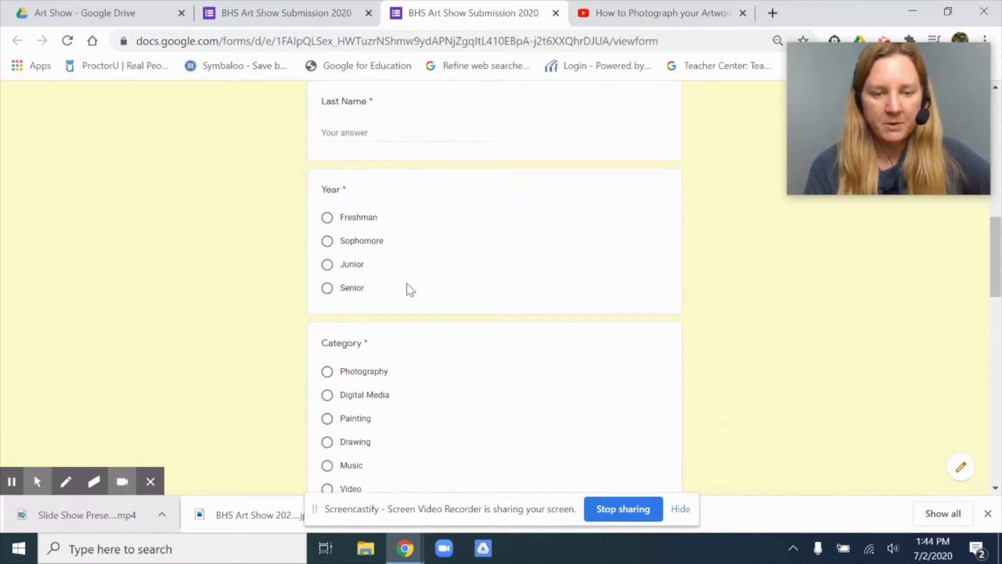
{"action": "scroll", "coordinate": [408, 289], "scroll_direction": "down", "scroll_amount": 3}
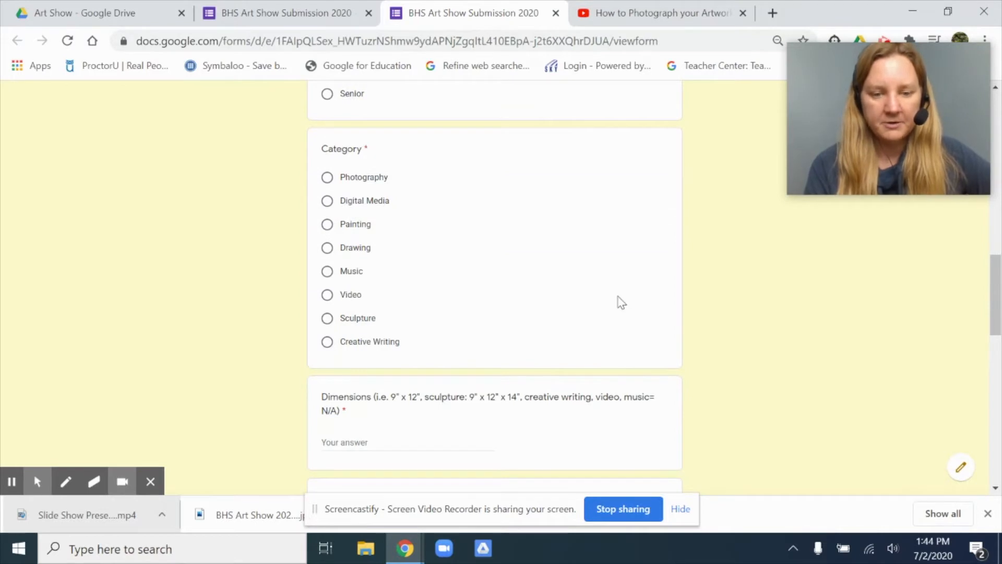
Step: Examine the remaining form questions, from dimensions, medium and title to the file uploads, YouTube links and response copy option
{"action": "scroll", "coordinate": [619, 302], "scroll_direction": "down", "scroll_amount": 3}
{"action": "scroll", "coordinate": [508, 293], "scroll_direction": "down", "scroll_amount": 4}
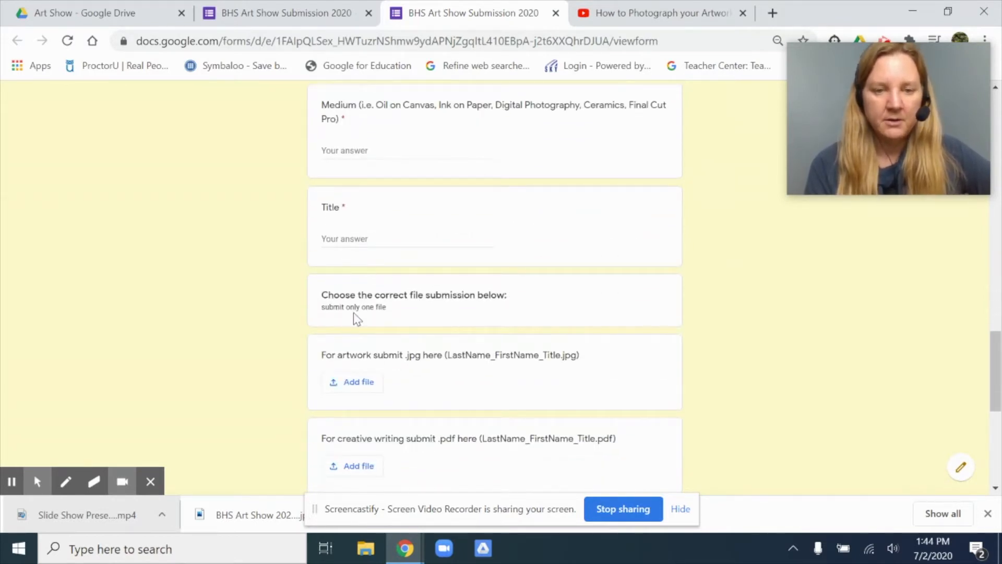
{"action": "scroll", "coordinate": [485, 316], "scroll_direction": "down", "scroll_amount": 1}
{"action": "scroll", "coordinate": [484, 315], "scroll_direction": "down", "scroll_amount": 1}
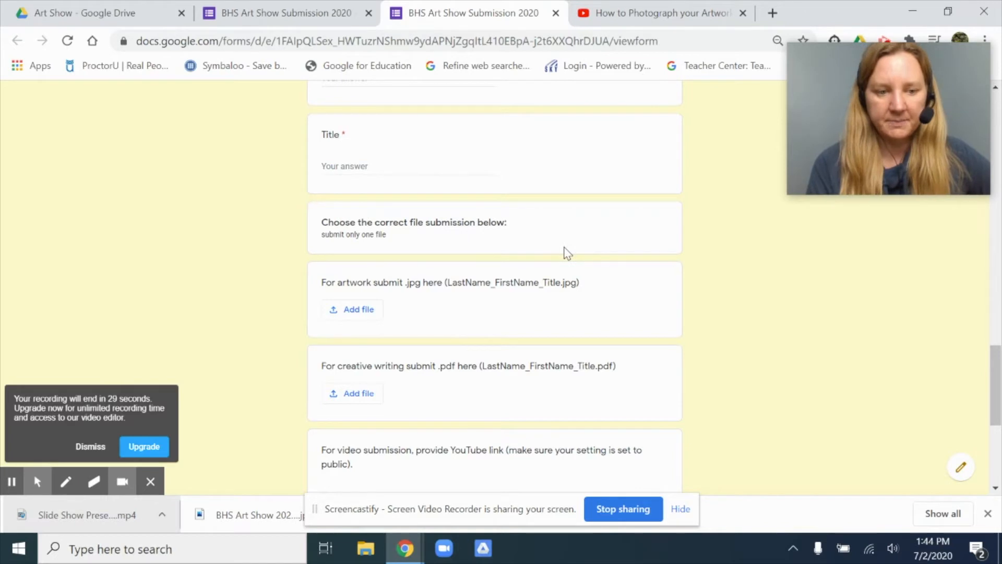
{"action": "left_click", "coordinate": [80, 445]}
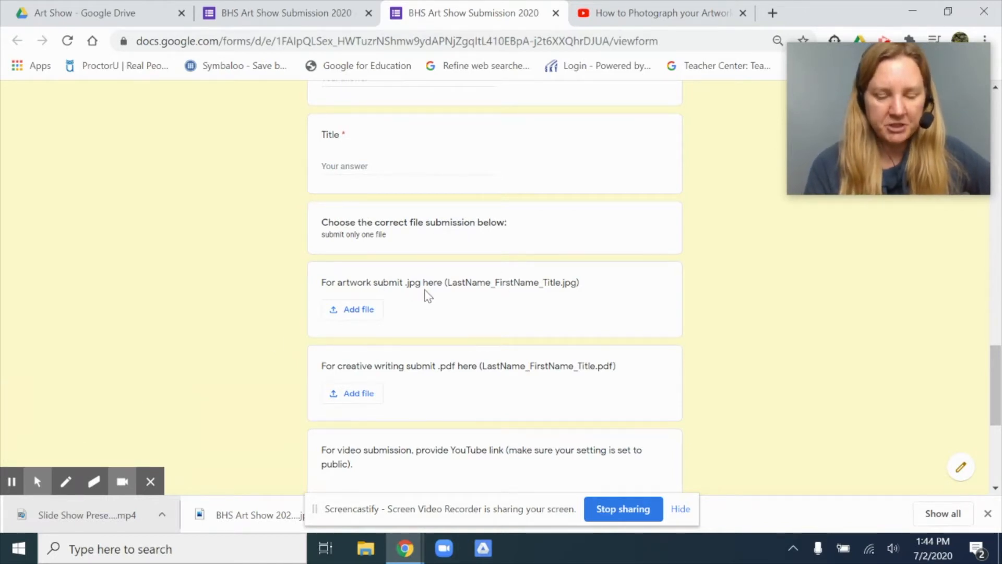
{"action": "scroll", "coordinate": [478, 318], "scroll_direction": "down", "scroll_amount": 2}
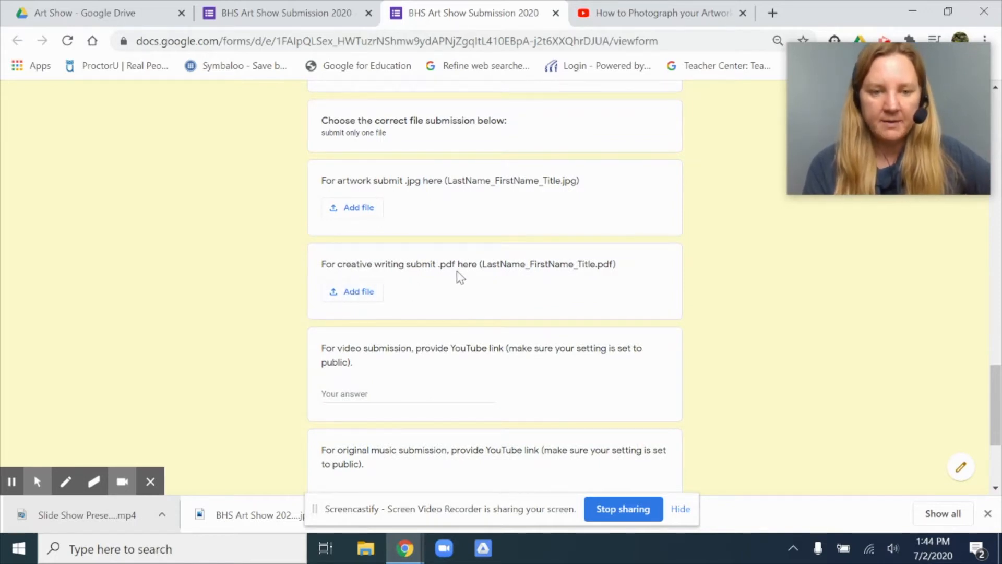
{"action": "scroll", "coordinate": [459, 277], "scroll_direction": "down", "scroll_amount": 2}
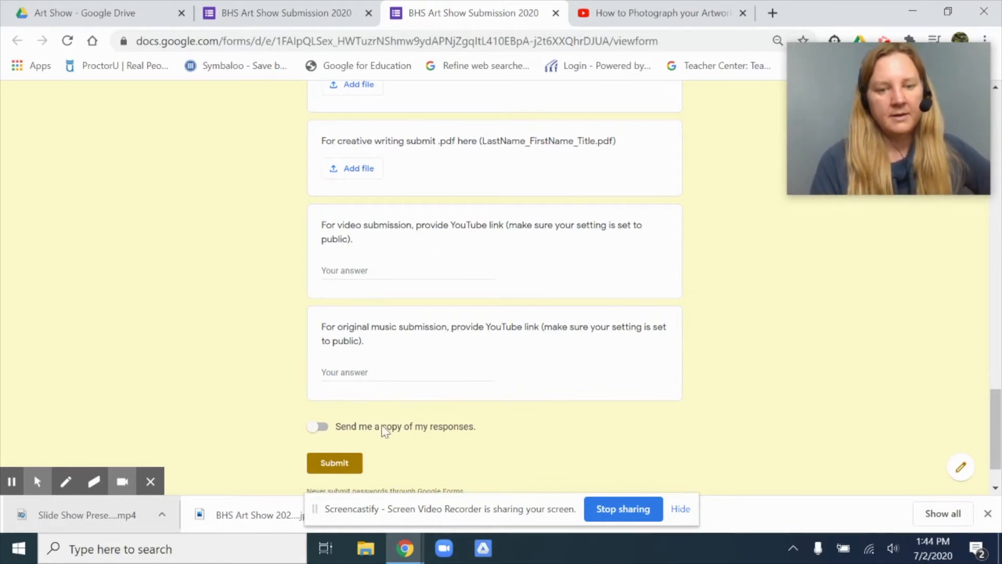
{"action": "scroll", "coordinate": [462, 424], "scroll_direction": "down", "scroll_amount": 1}
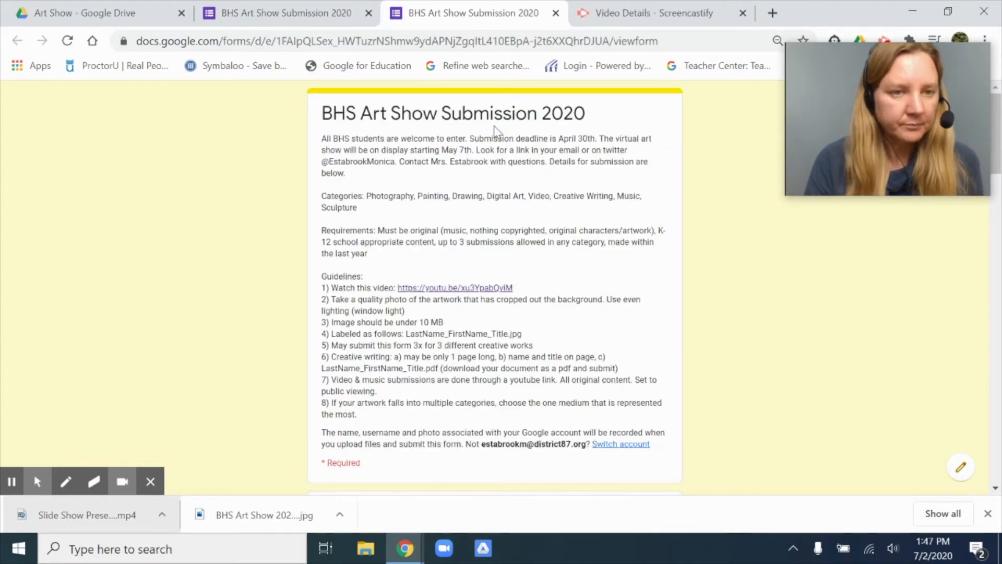
Step: Switch to Google Drive and create a new blank Google Form in the Art Show folder
{"action": "left_click", "coordinate": [71, 10]}
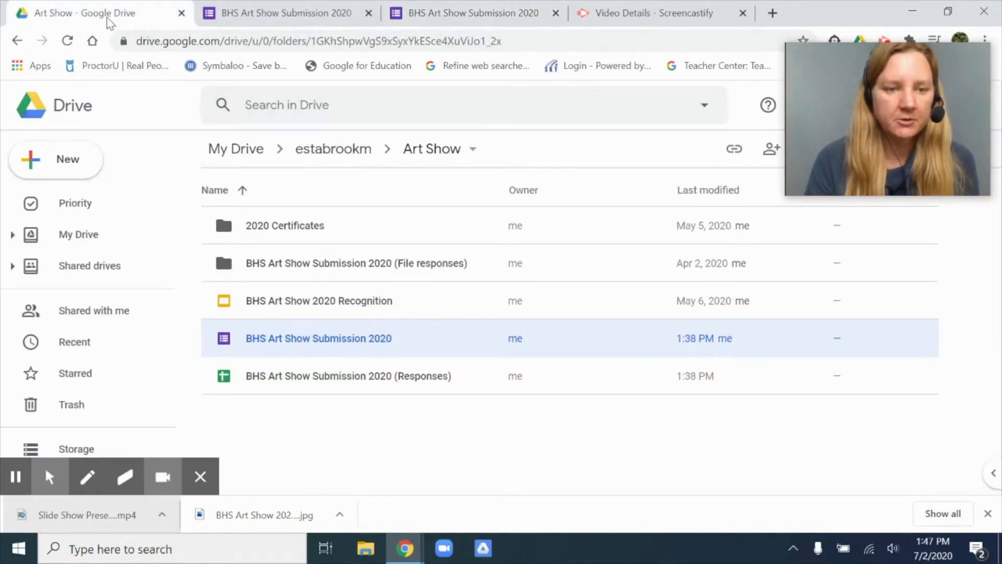
{"action": "left_click", "coordinate": [66, 172]}
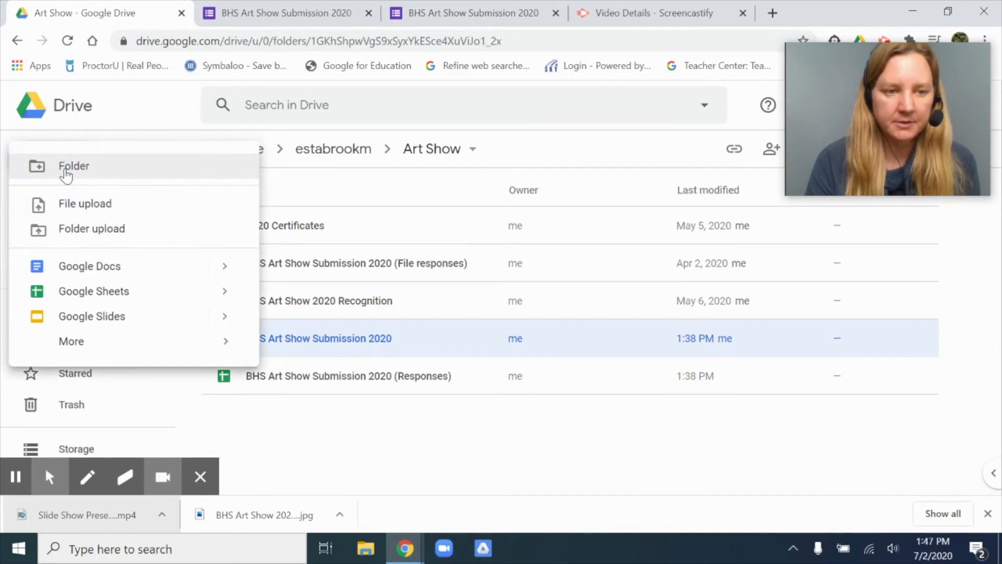
{"action": "left_click", "coordinate": [225, 342]}
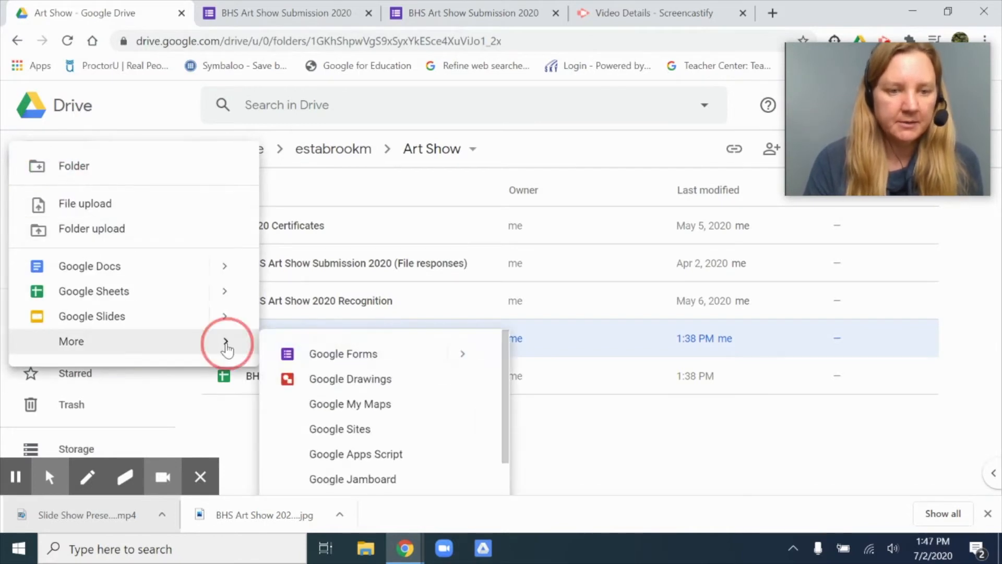
{"action": "left_click", "coordinate": [313, 352]}
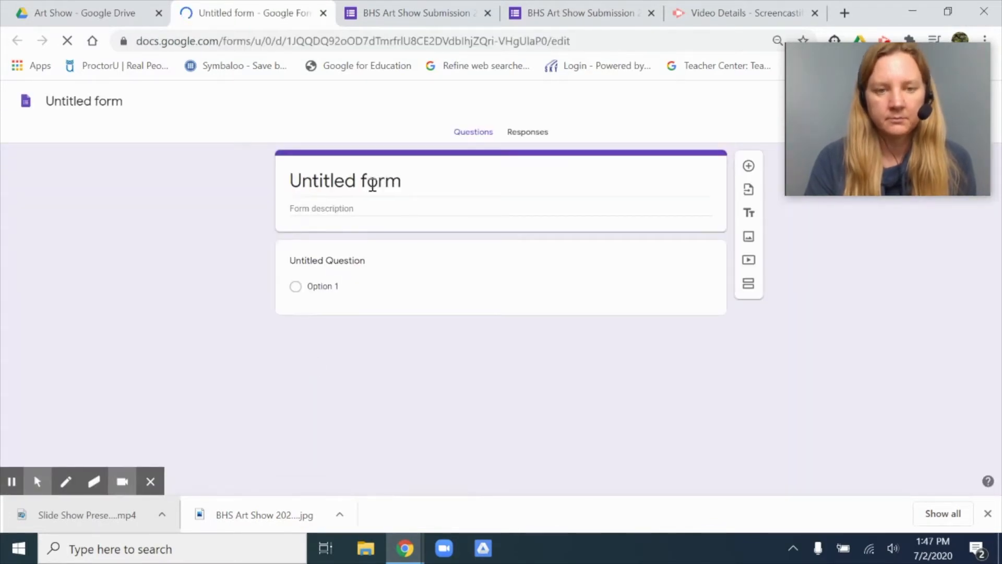
Step: Title the form "Sample Art Show" and apply the same name to the form file
{"action": "left_click", "coordinate": [372, 184]}
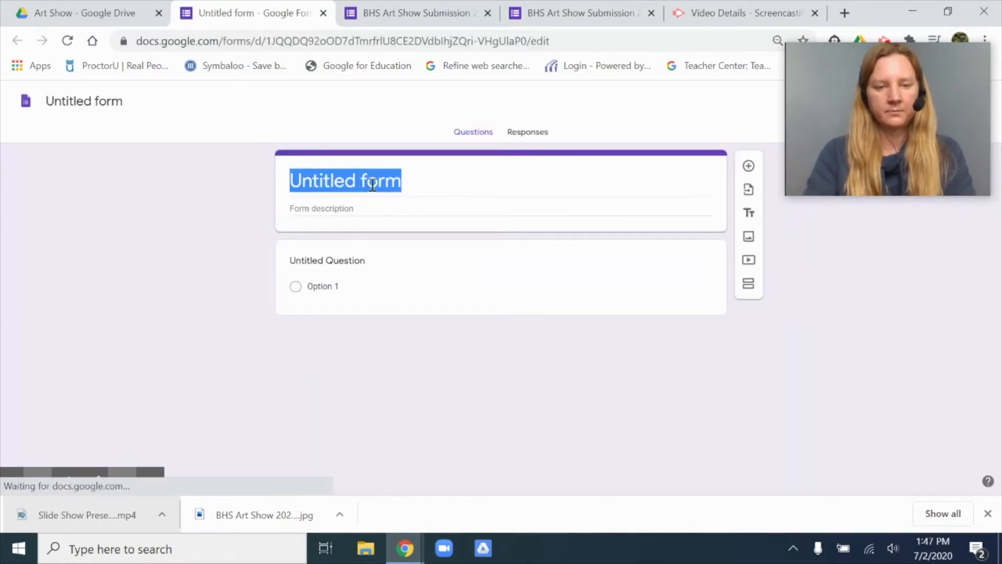
{"action": "type", "text": "Sam"}
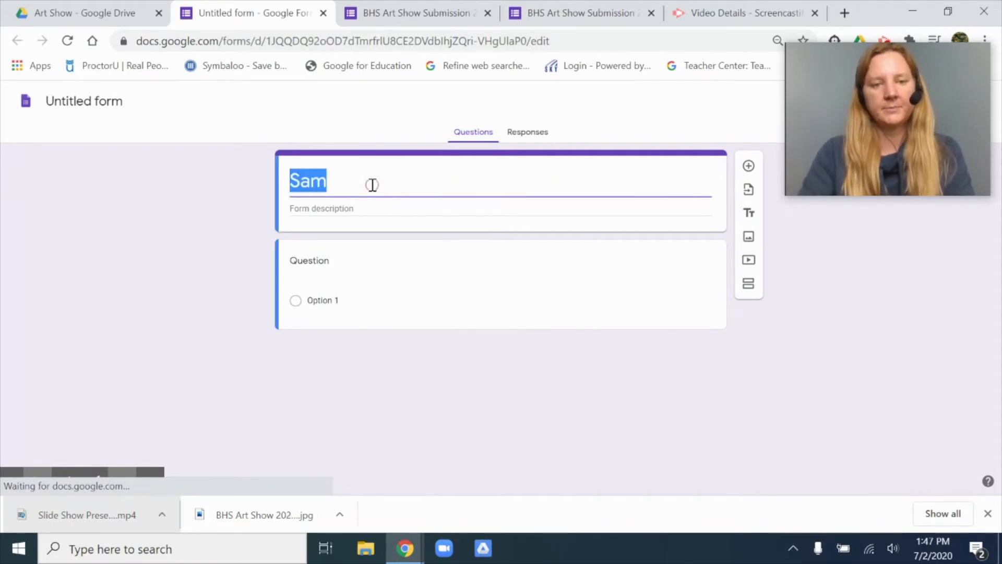
{"action": "type", "text": "Sample A"}
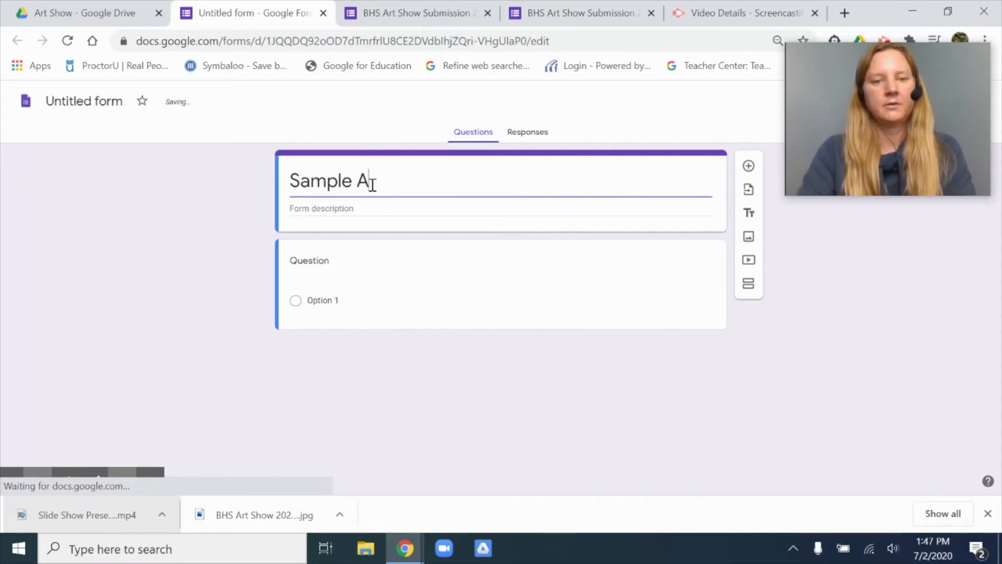
{"action": "type", "text": "rt Show"}
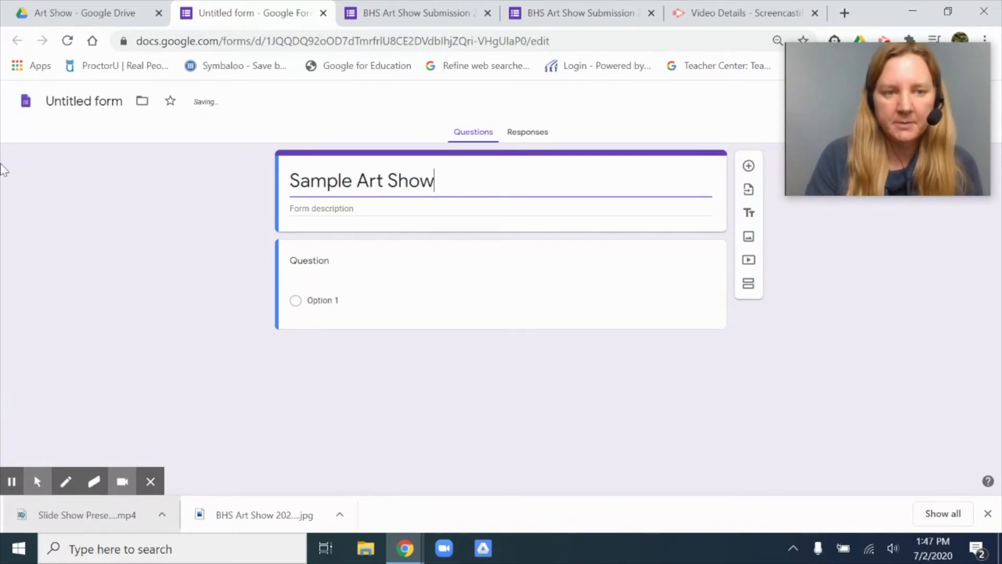
{"action": "left_click", "coordinate": [75, 102]}
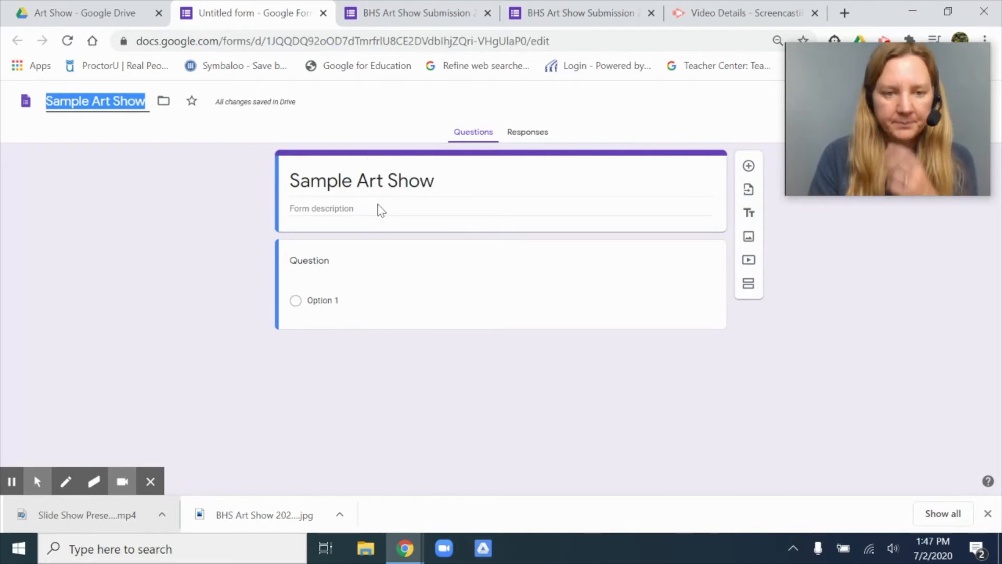
Step: Paste the copied art show introduction, categories, requirements and guidelines into the form description and look it over
{"action": "left_click", "coordinate": [354, 209]}
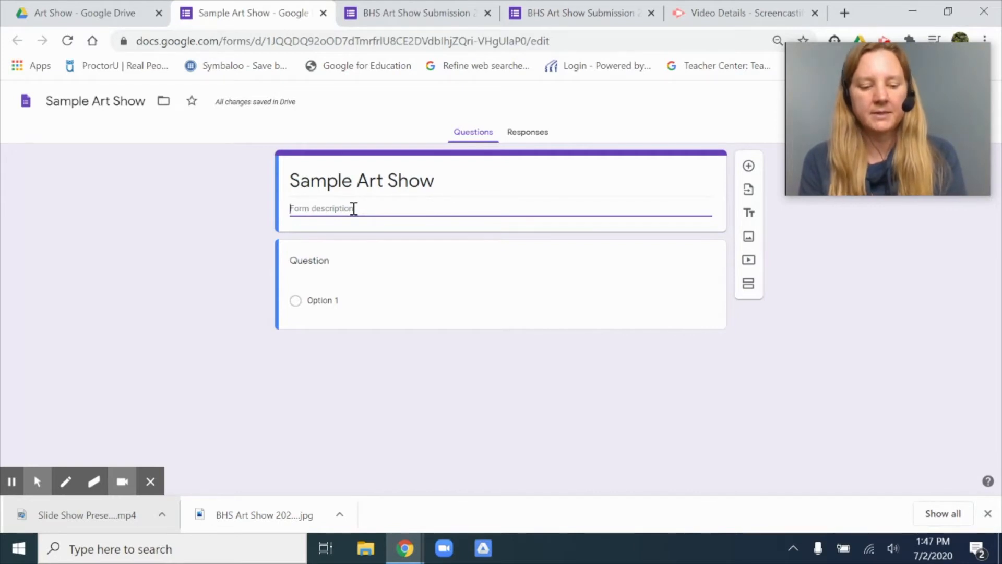
{"action": "type", "text": "All BHS students are welcome to enter. Submission deadline is April 30th. The virtual art show will be on display starting May 7th. Look for a link in your email or on twitter @EstabrookMonica. Contact Mrs. Estabrook with questions. Details for submission are below.  Categories: Photography, Painting, Drawing, Digital Art, Video, Creative Writing, Music, Sculpture  Requirements: Must be original (music, nothing copyrighted, original characters/artwork), K-12 school appropriate content, up to 3 submissions allowed in any category, made within the last year  Guidelines: 1) Watch this video: https://youtu.be/xu3YpabQviM 2) Take a quality photo of the artwork that has cropped out the background. Use even lighting (window light) 3) Image should be under 10 MB 4) Labeled as follows: LastName_FirstName_Title.jpg 5) May submit this form 3x for 3 different creative works 6) Creative writing: a) may be only 1 page long, b) name and title on page, c) LastName_FirstName_Title.pdf (download your document as a pdf and submit) 7) Video & music submissions are done through a youtube link. All original content. Set to public viewing. 8) If your artwork falls into multiple categories, choose the one medium that is represented the most."}
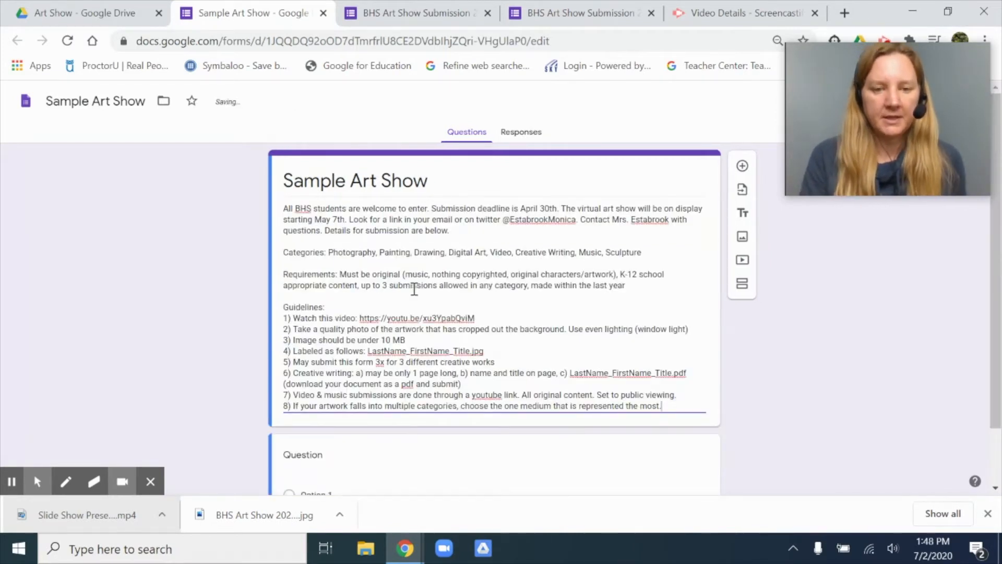
{"action": "scroll", "coordinate": [417, 294], "scroll_direction": "down", "scroll_amount": 1}
{"action": "scroll", "coordinate": [416, 292], "scroll_direction": "up", "scroll_amount": 2}
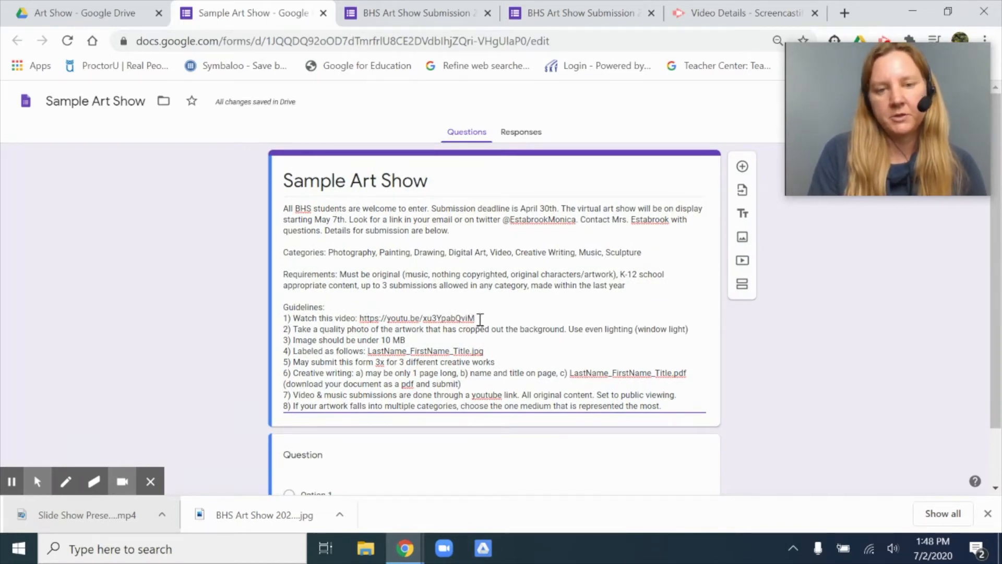
{"action": "scroll", "coordinate": [480, 319], "scroll_direction": "down", "scroll_amount": 2}
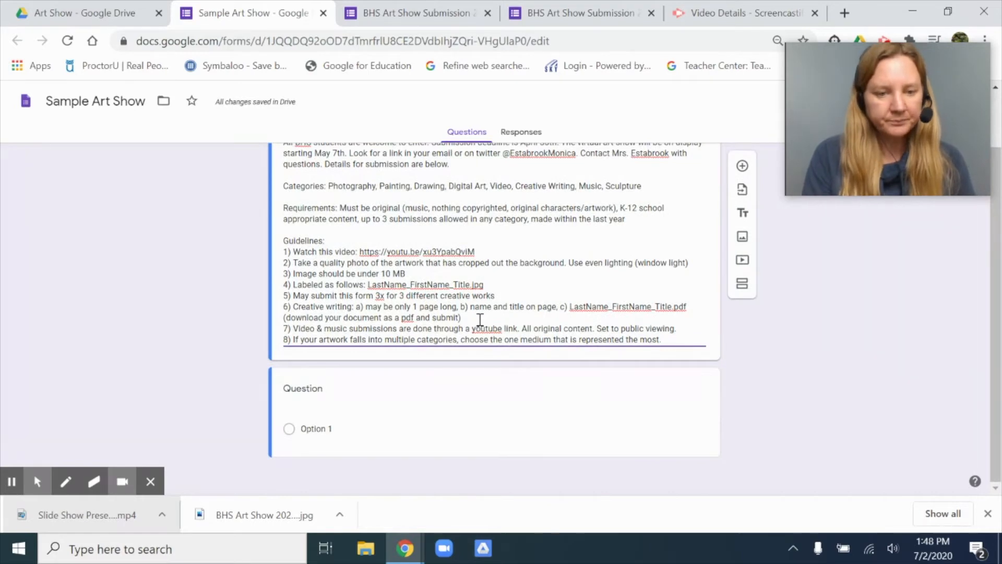
Step: Label the first question "Email:", make it required and enable the suggested email collection setting for the form
{"action": "left_click", "coordinate": [339, 397]}
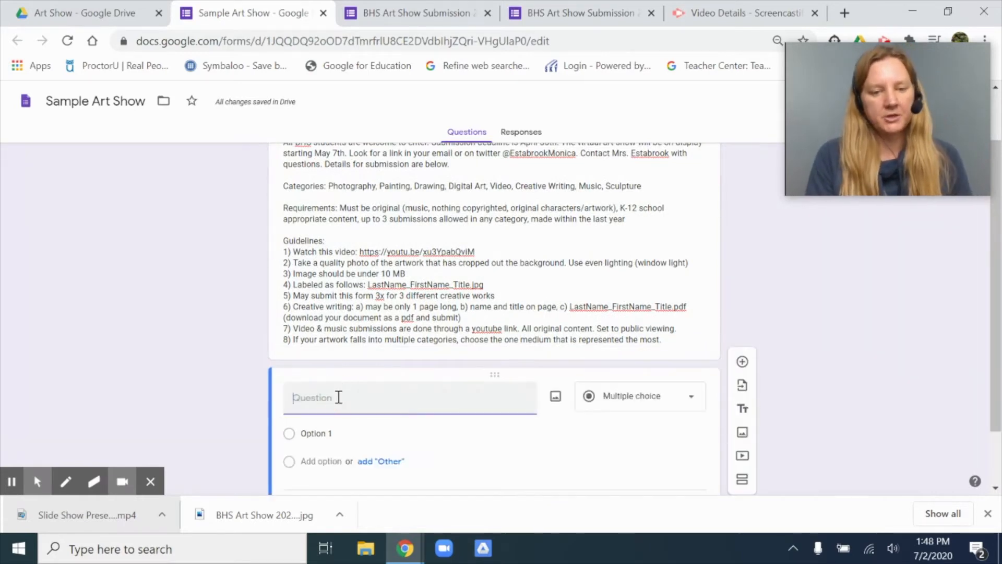
{"action": "type", "text": "Email:"}
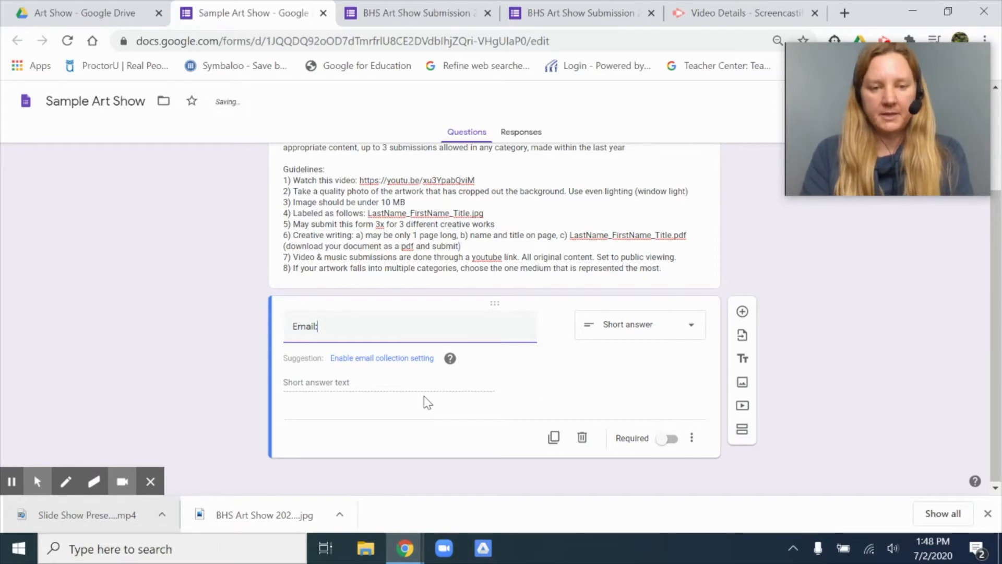
{"action": "left_click", "coordinate": [670, 440]}
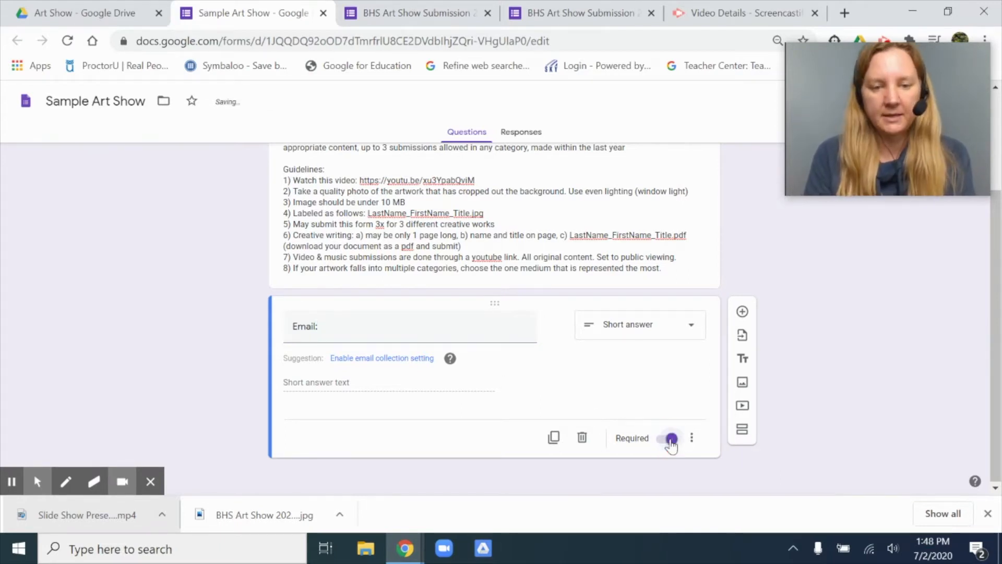
{"action": "left_click", "coordinate": [392, 360]}
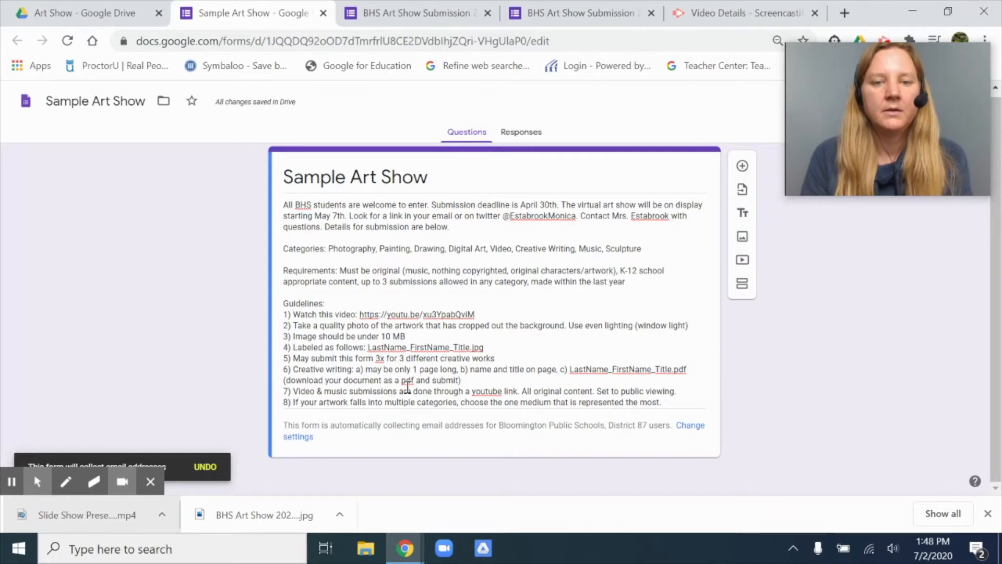
Step: Add a required short-answer question labelled "Email:" below the form description
{"action": "left_click", "coordinate": [743, 166]}
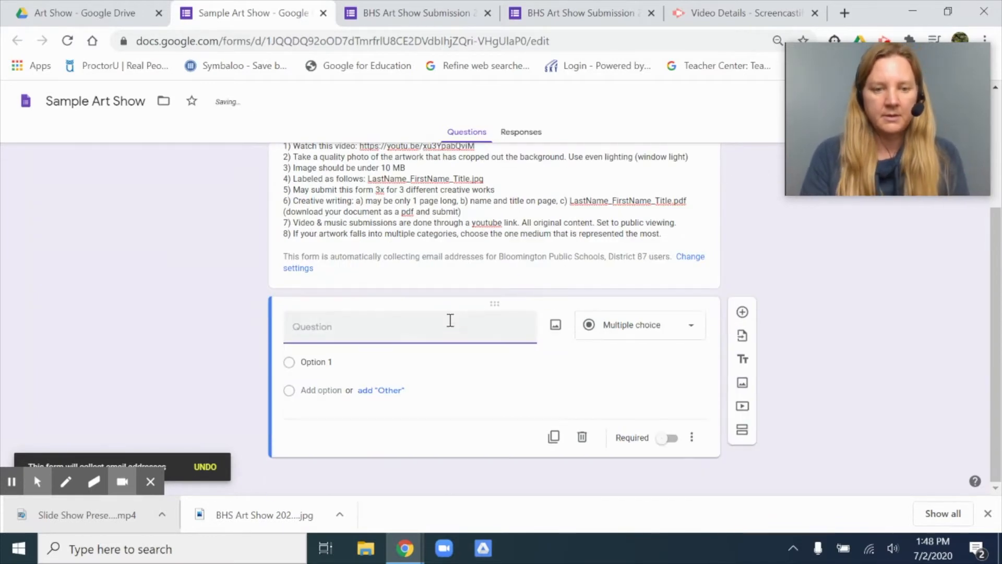
{"action": "type", "text": "Email"}
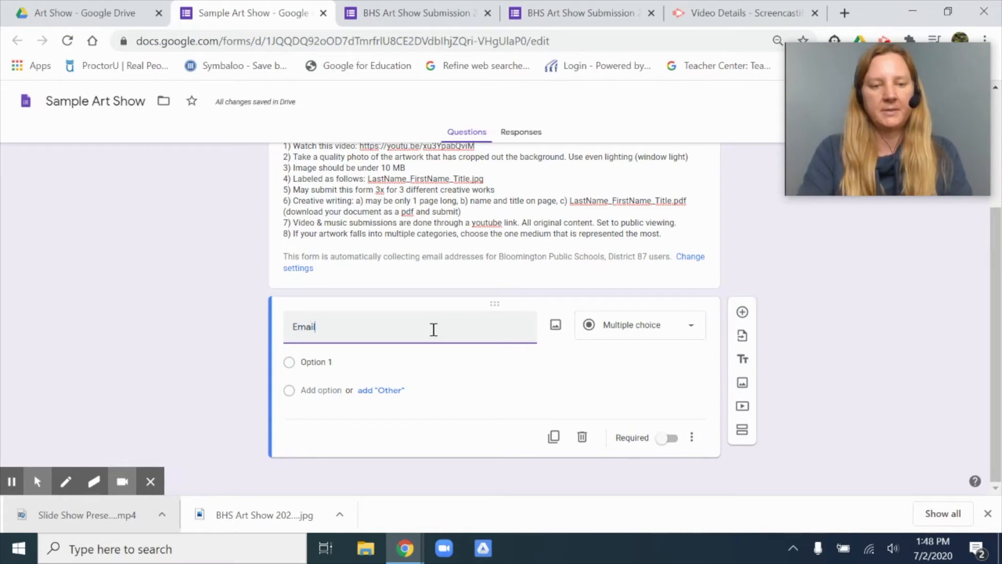
{"action": "type", "text": ":"}
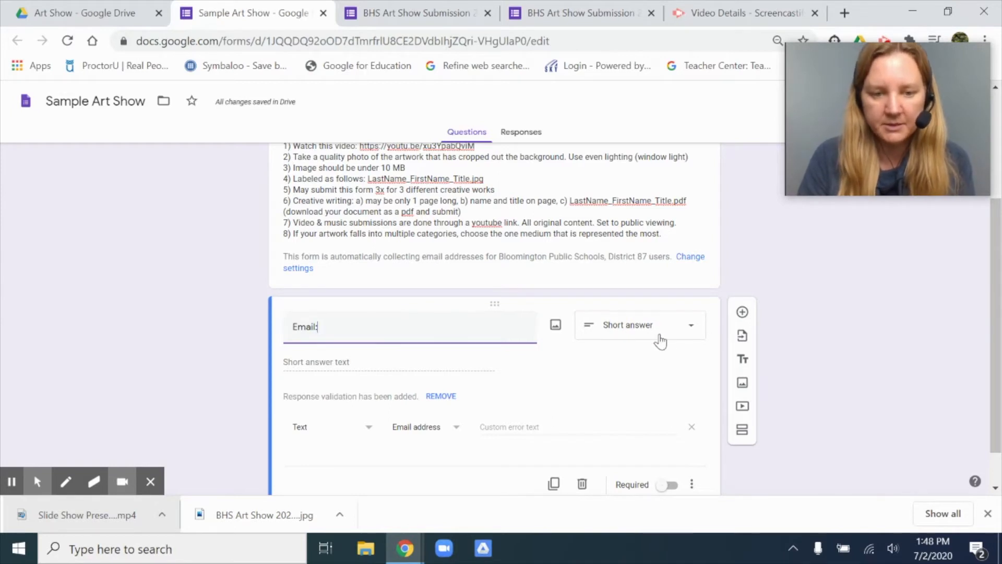
{"action": "scroll", "coordinate": [541, 421], "scroll_direction": "down", "scroll_amount": 1}
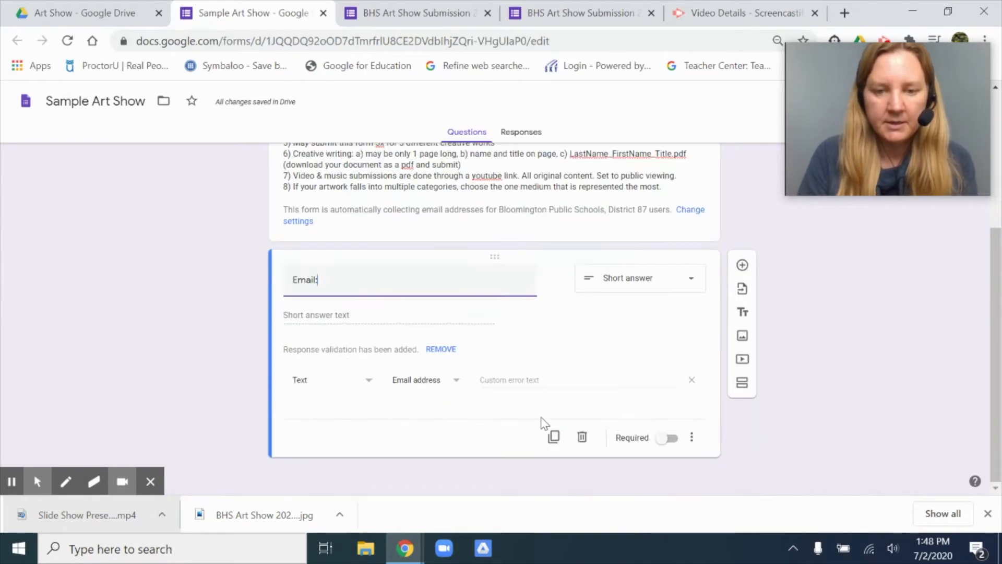
{"action": "left_click", "coordinate": [675, 439]}
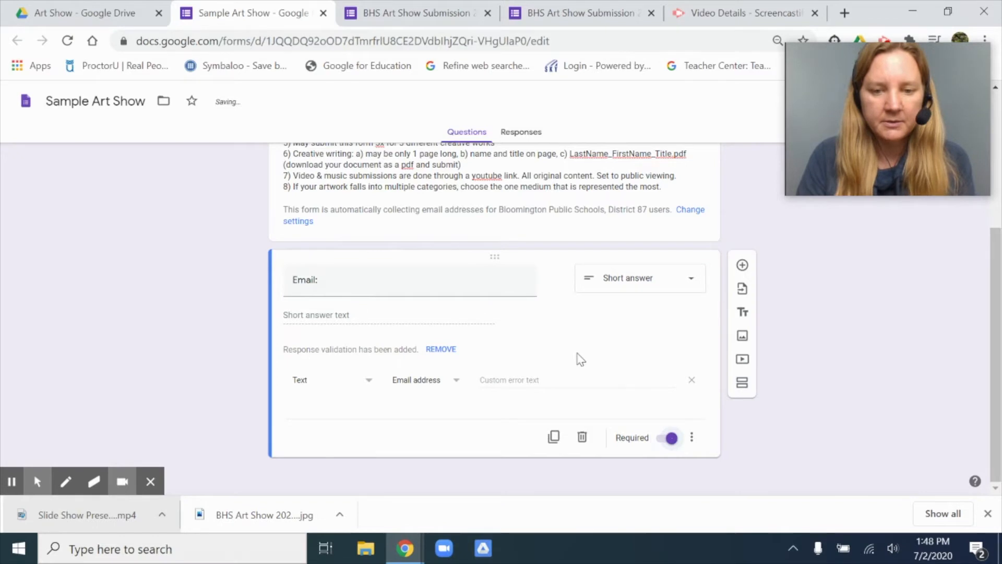
Step: Add a required short-answer question labelled "First Name:" below the email question
{"action": "left_click", "coordinate": [742, 265]}
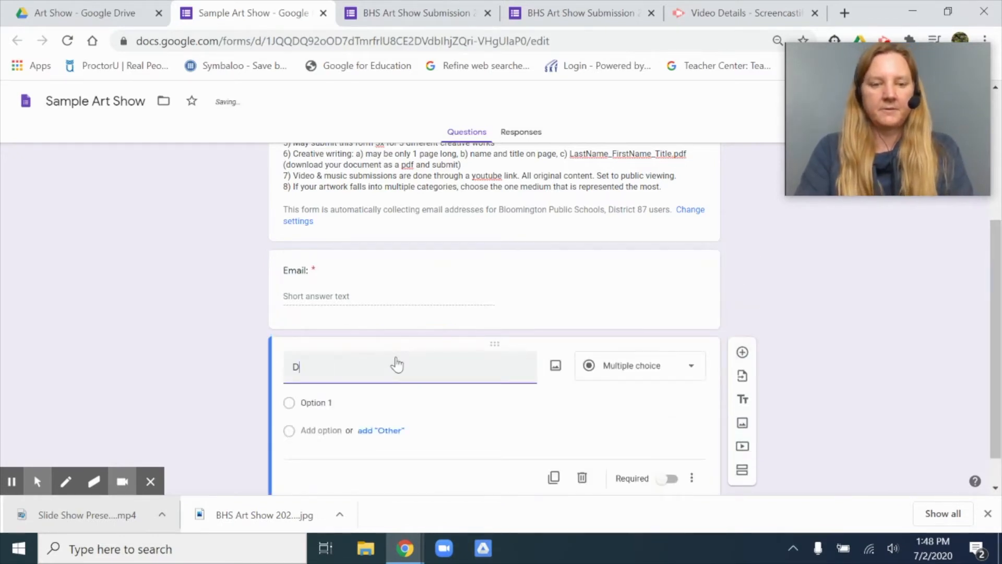
{"action": "type", "text": "First"}
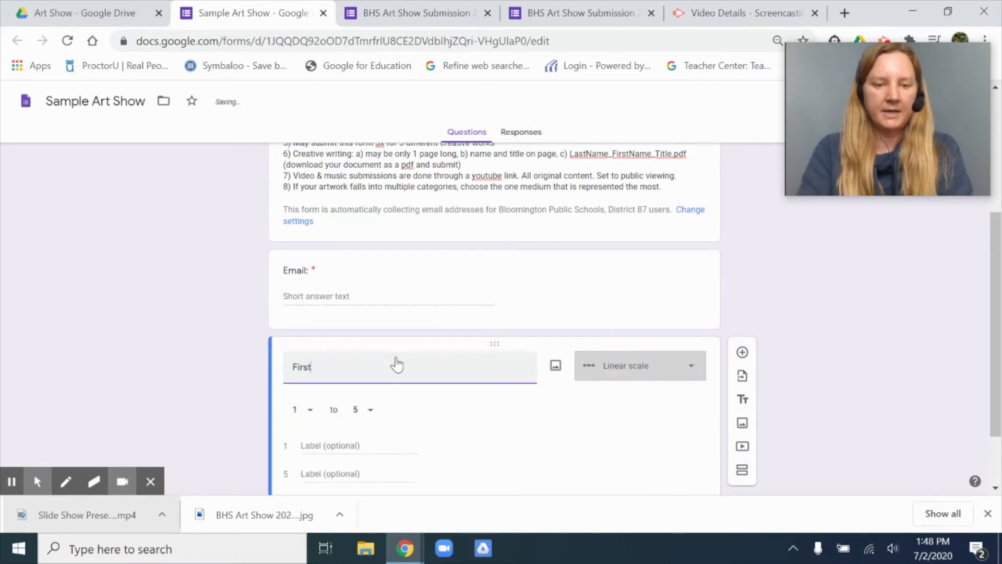
{"action": "type", "text": " Name:"}
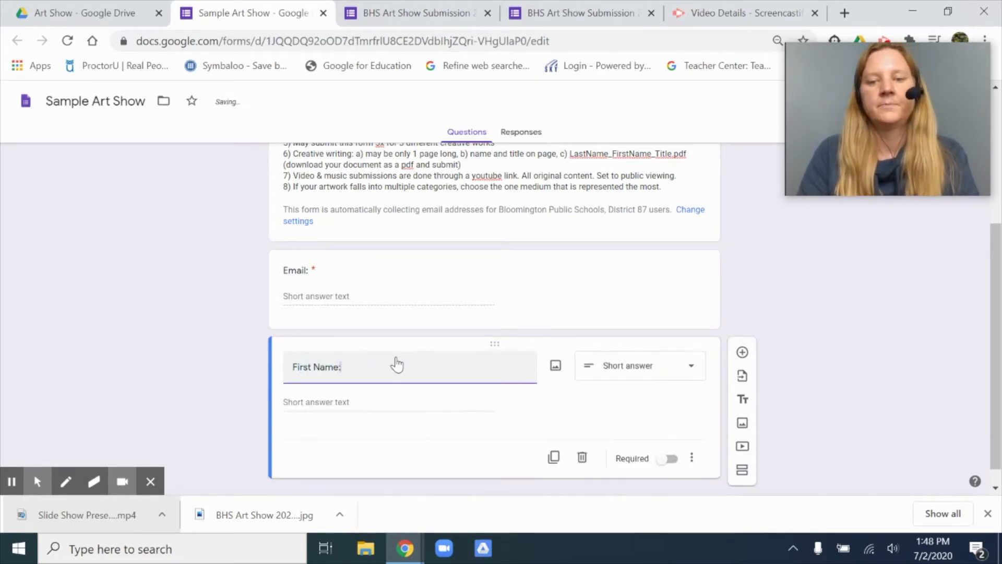
{"action": "left_click", "coordinate": [671, 458]}
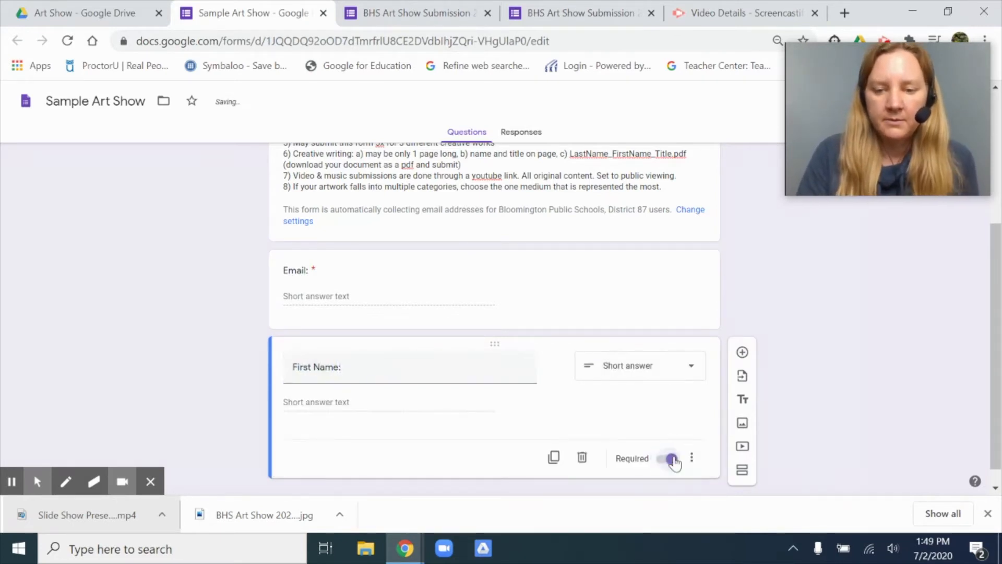
Step: Add a required short-answer question labelled "Last Name:" below the first name question
{"action": "left_click", "coordinate": [742, 354]}
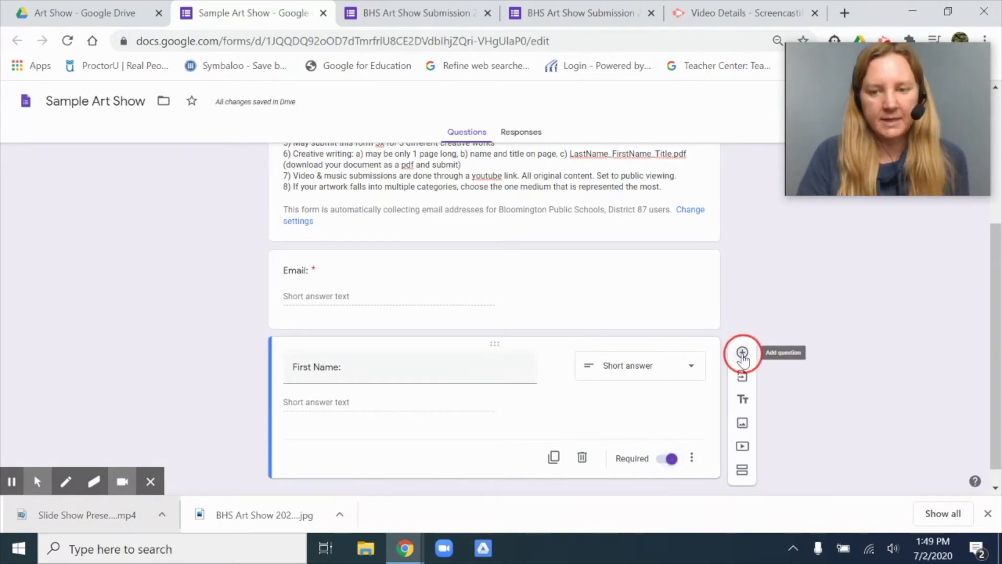
{"action": "type", "text": "Last Name:"}
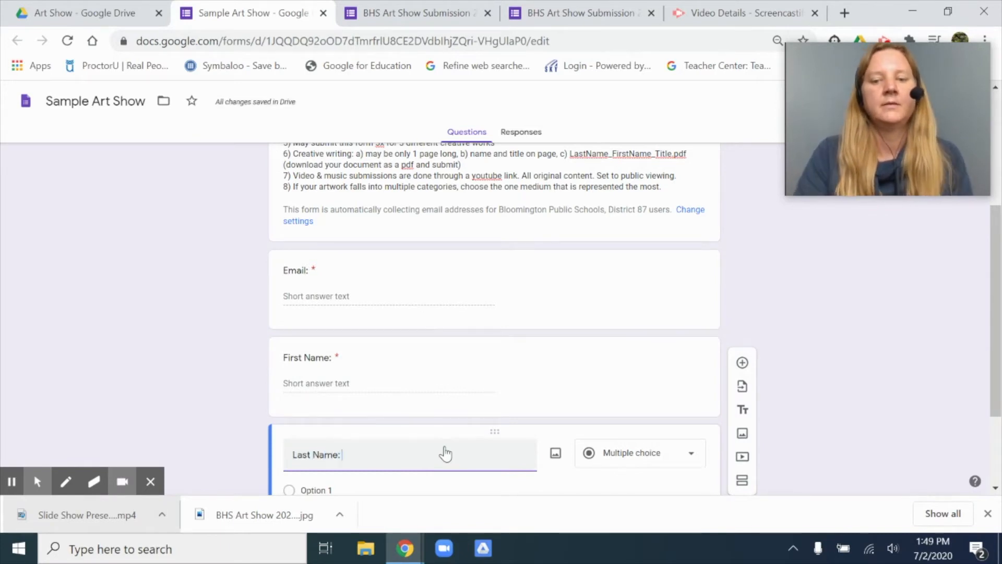
{"action": "scroll", "coordinate": [445, 453], "scroll_direction": "down", "scroll_amount": 2}
{"action": "left_click", "coordinate": [670, 440]}
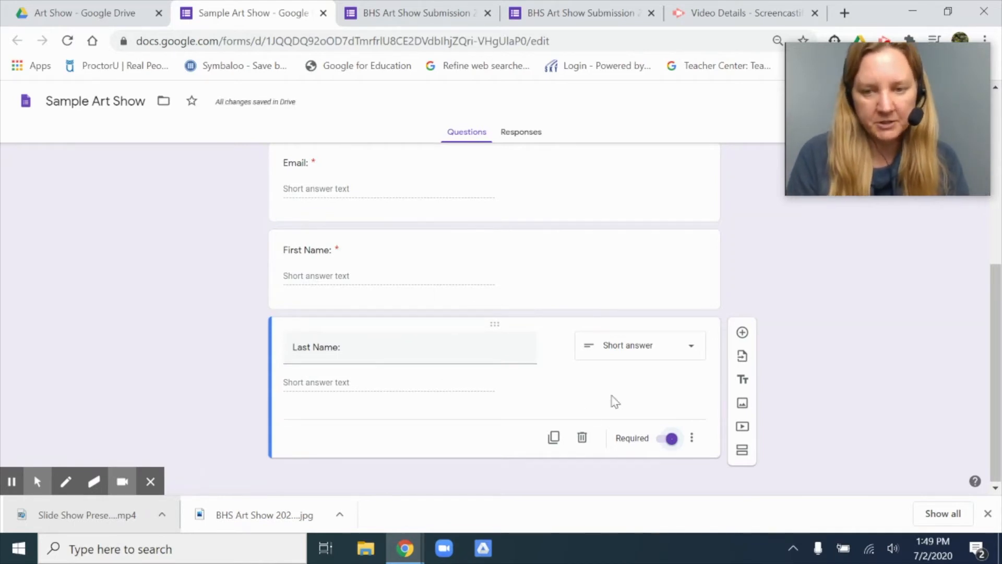
Step: Add a required multiple-choice question "School Year" with the option "Freshman"
{"action": "left_click", "coordinate": [742, 332]}
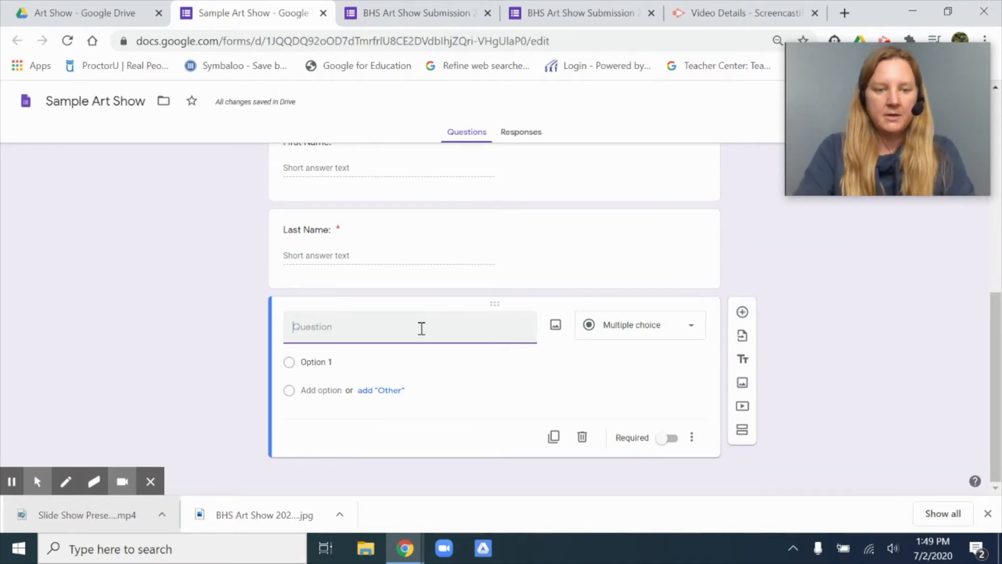
{"action": "type", "text": "School Year"}
{"action": "left_click", "coordinate": [331, 362]}
{"action": "type", "text": "Freshman"}
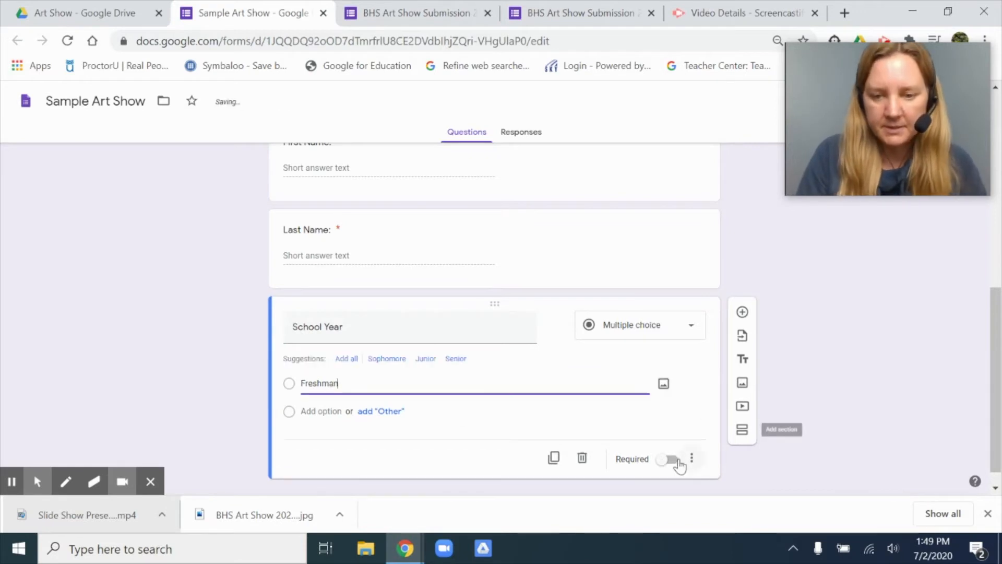
{"action": "left_click", "coordinate": [690, 436]}
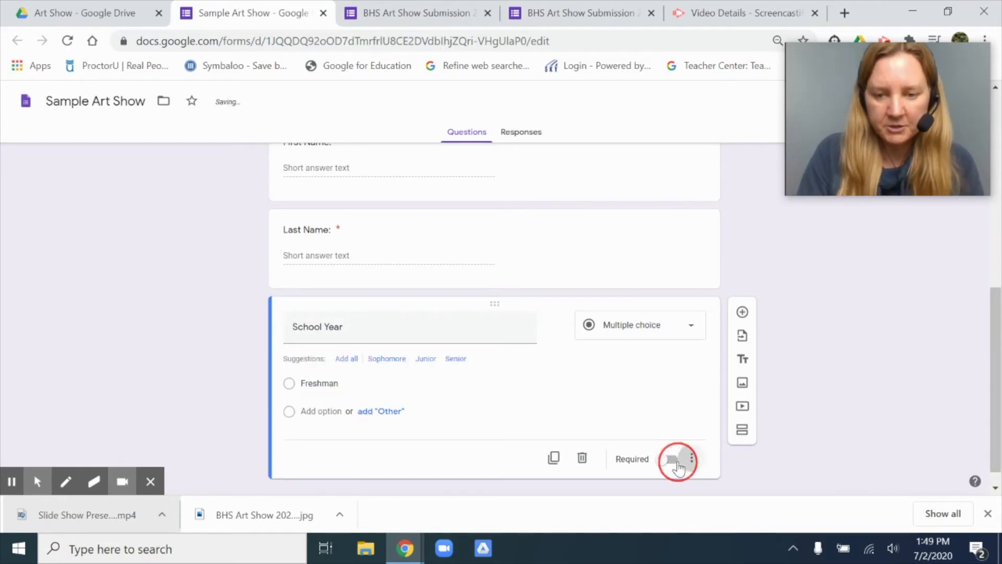
{"action": "left_click", "coordinate": [673, 460]}
{"action": "left_click", "coordinate": [671, 461]}
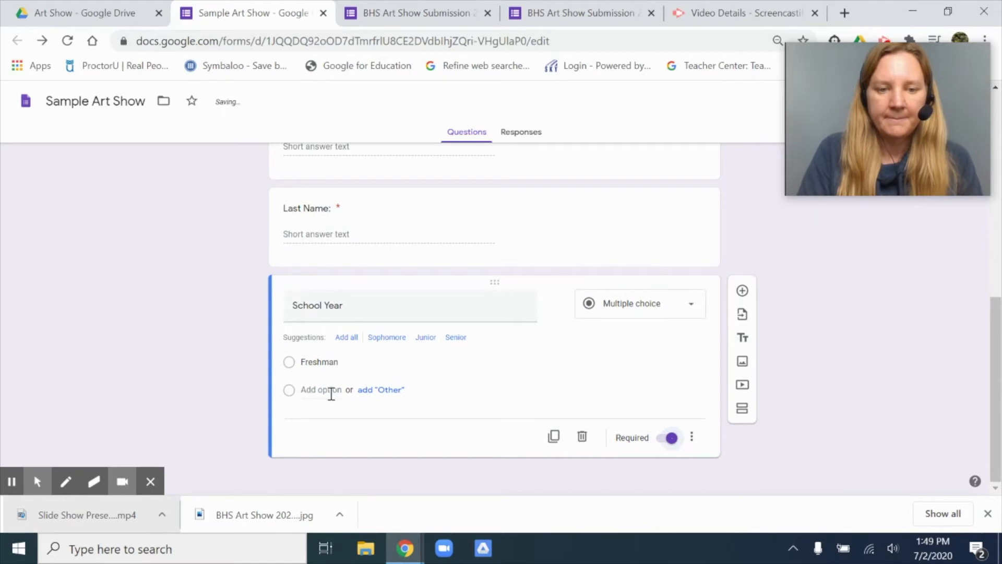
Step: Add a question titled "Category" below School Year and set its type to Multiple choice
{"action": "left_click", "coordinate": [743, 291]}
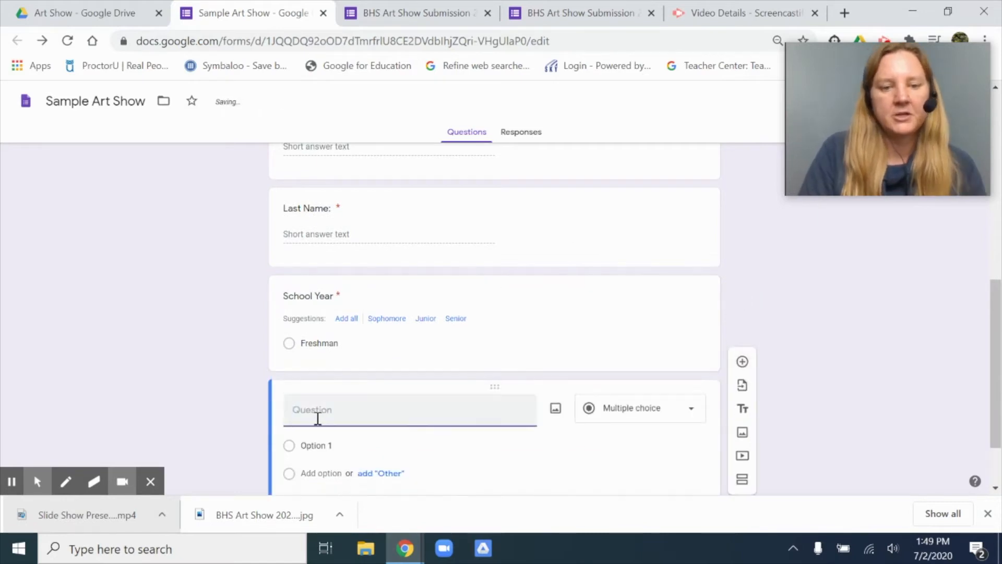
{"action": "type", "text": "Category"}
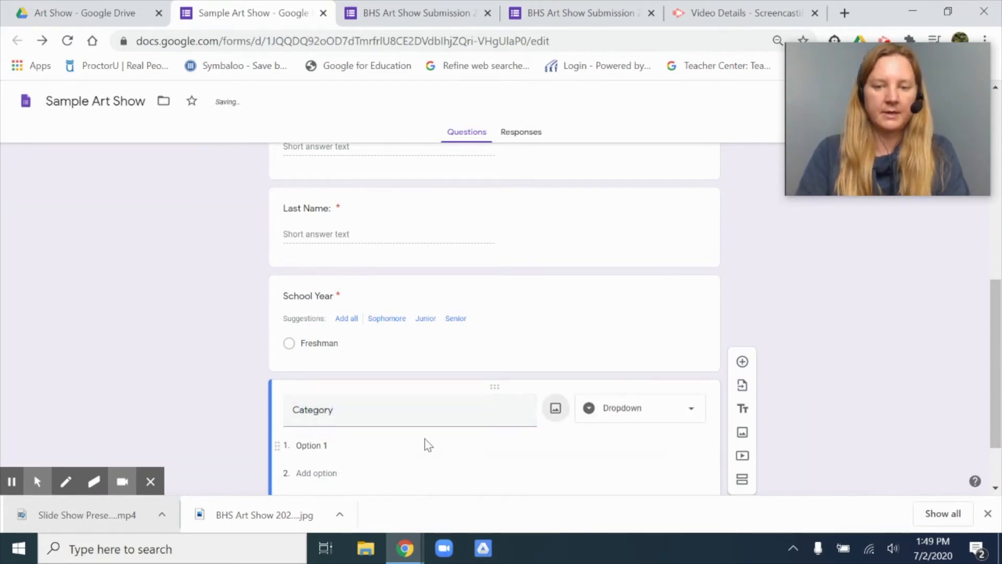
{"action": "left_click", "coordinate": [665, 416]}
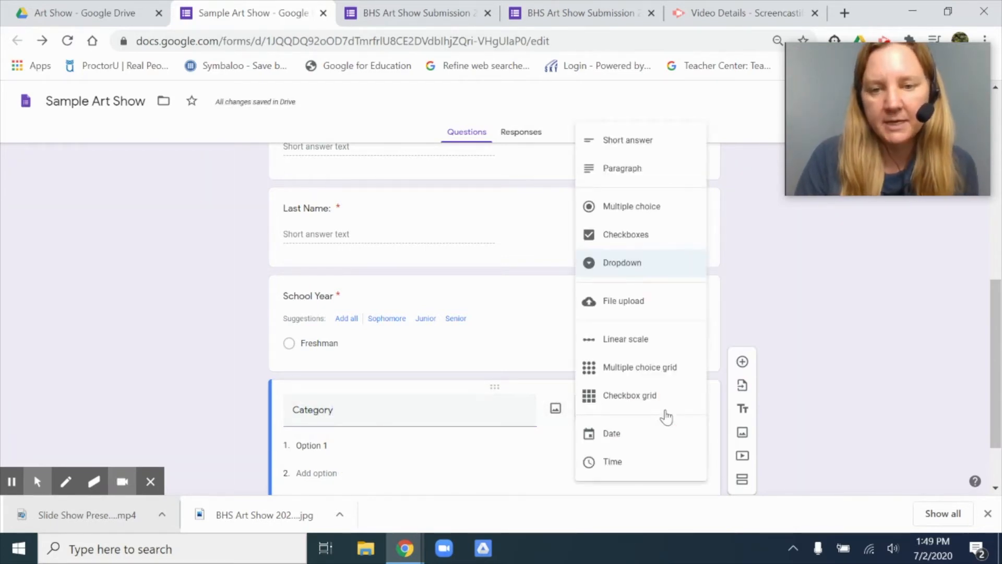
{"action": "left_click", "coordinate": [620, 217]}
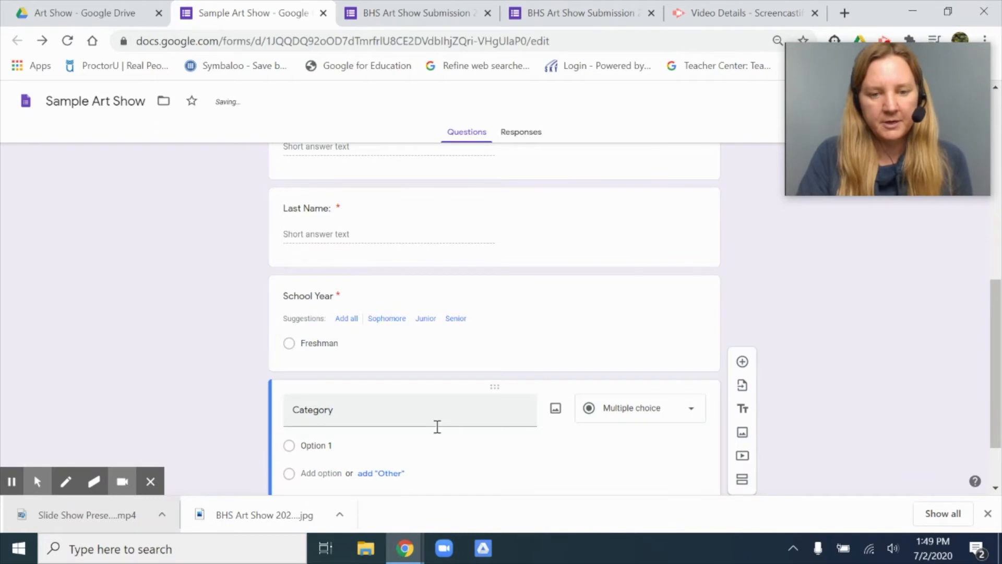
{"action": "scroll", "coordinate": [437, 425], "scroll_direction": "down", "scroll_amount": 2}
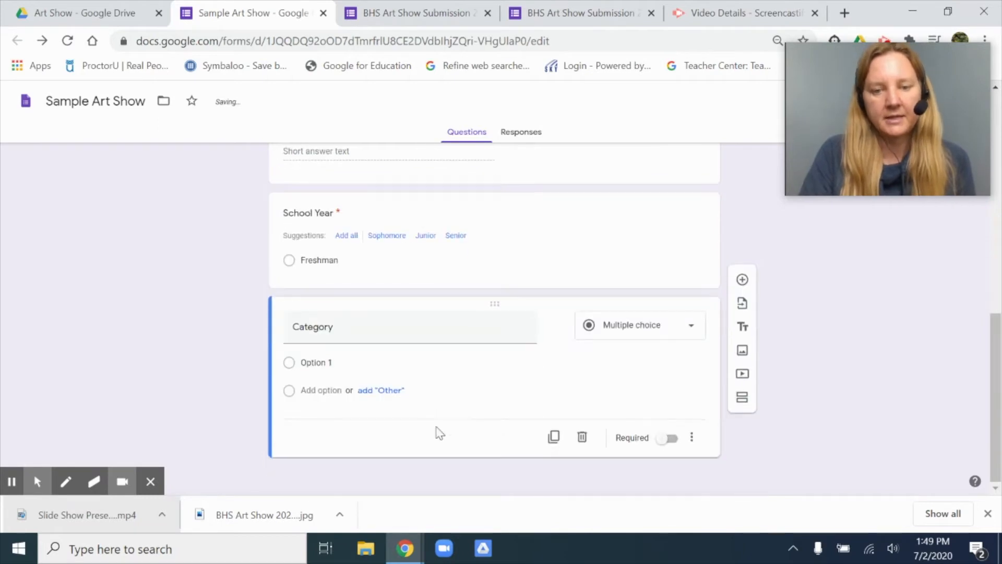
Step: Give the Category question the options Photo, Painting and Music, and make it required
{"action": "left_click", "coordinate": [306, 361]}
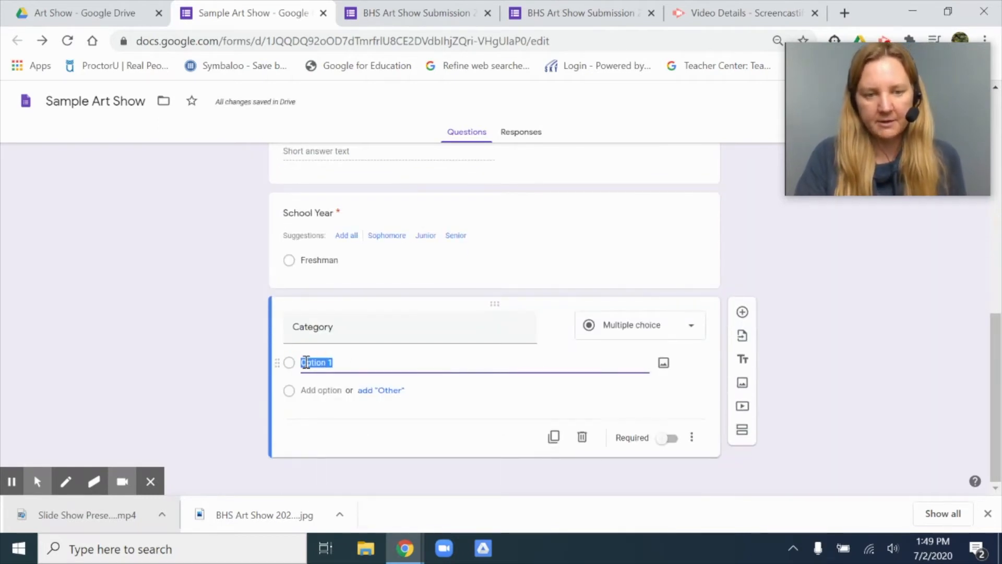
{"action": "type", "text": "Photo"}
{"action": "key", "text": "Return"}
{"action": "type", "text": "Paint"}
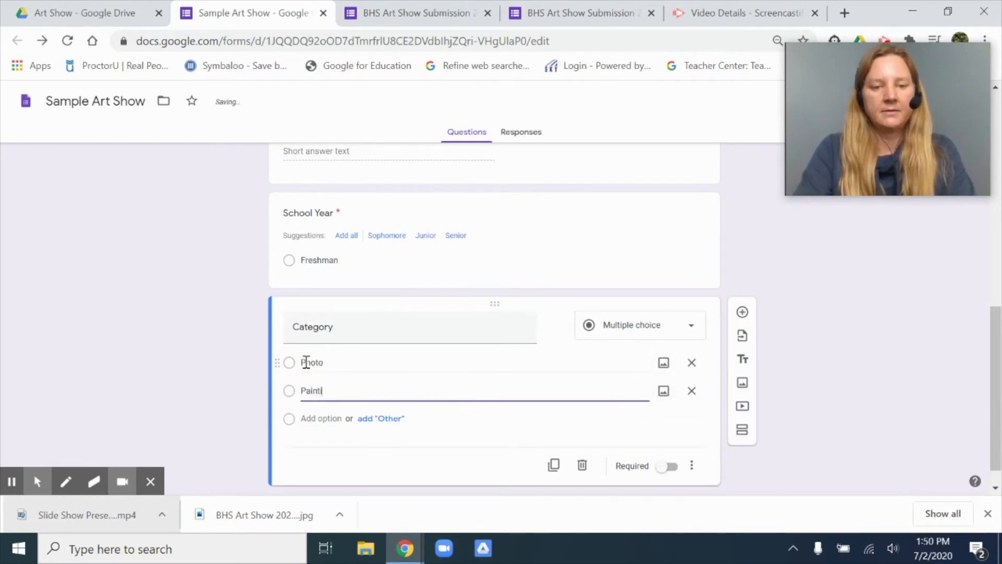
{"action": "key", "text": "Tab"}
{"action": "key", "text": "Tab"}
{"action": "key", "text": "Tab"}
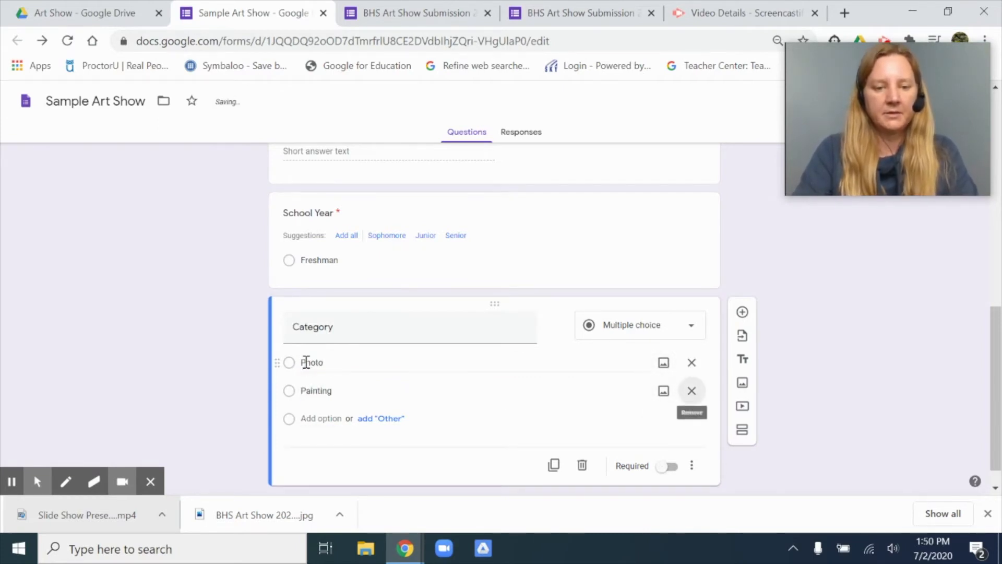
{"action": "type", "text": "Music"}
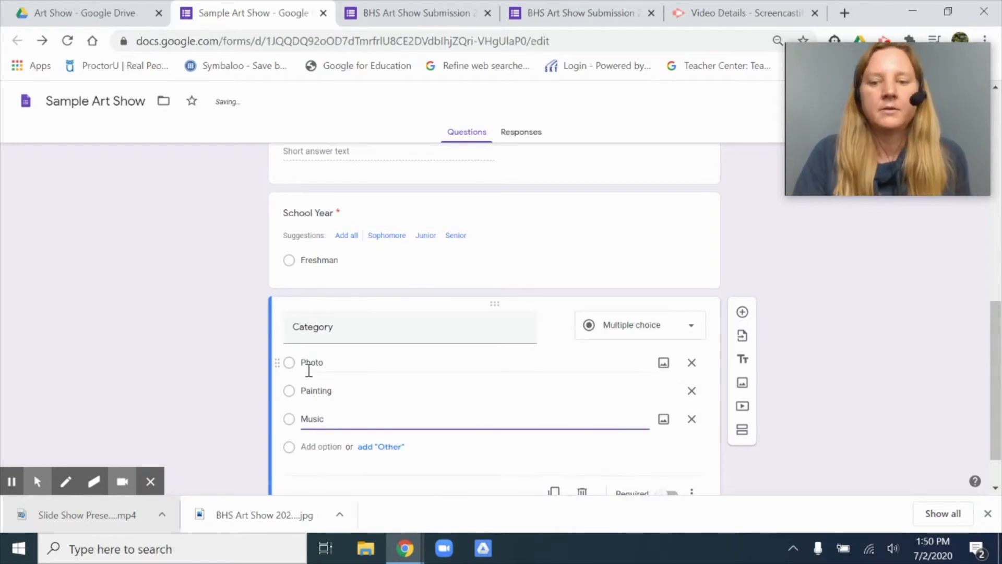
{"action": "scroll", "coordinate": [324, 415], "scroll_direction": "down", "scroll_amount": 1}
{"action": "left_click", "coordinate": [673, 440]}
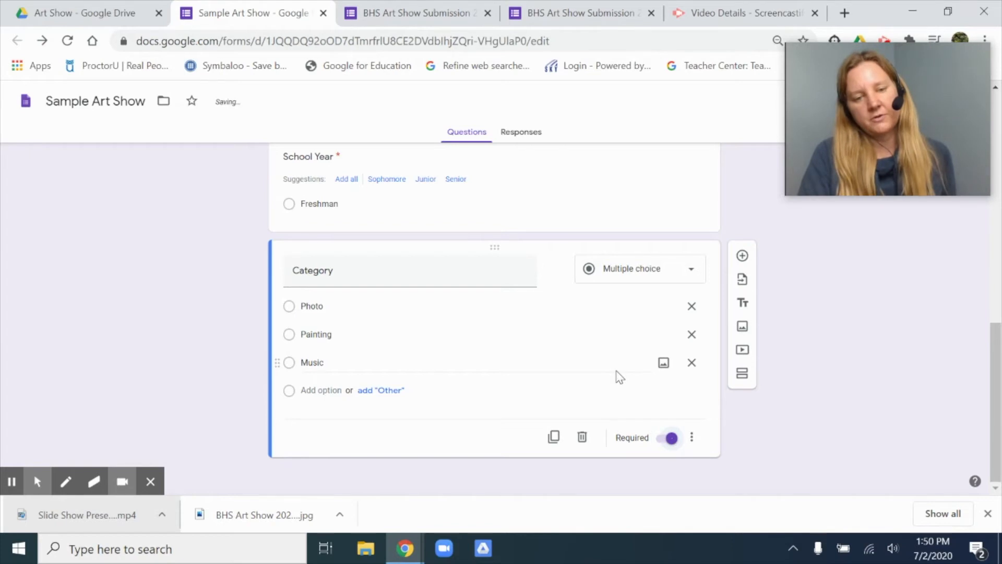
Step: Add a required short-answer question "Title" below the Category question
{"action": "left_click", "coordinate": [743, 256]}
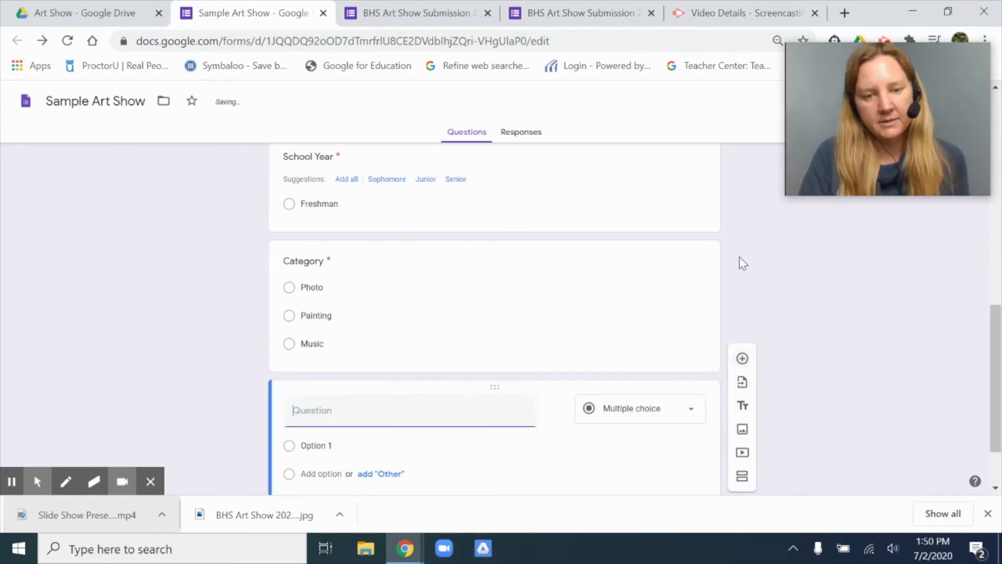
{"action": "scroll", "coordinate": [531, 381], "scroll_direction": "down", "scroll_amount": 1}
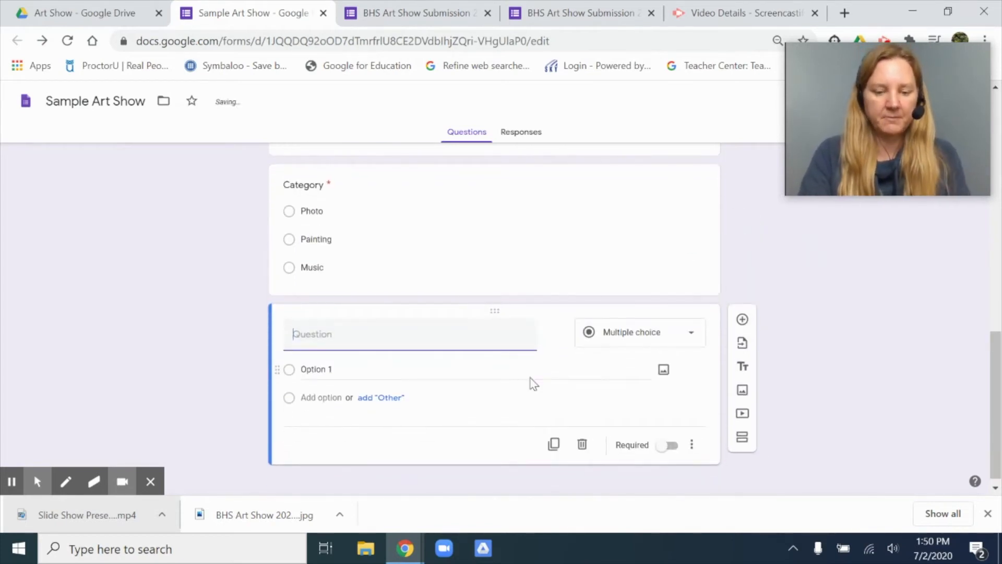
{"action": "type", "text": "Title"}
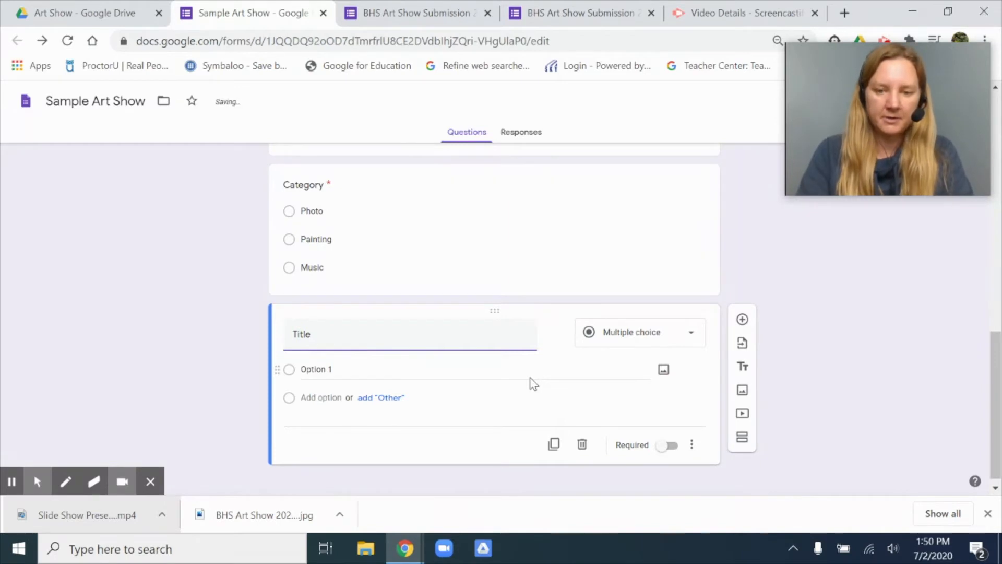
{"action": "left_click", "coordinate": [673, 438]}
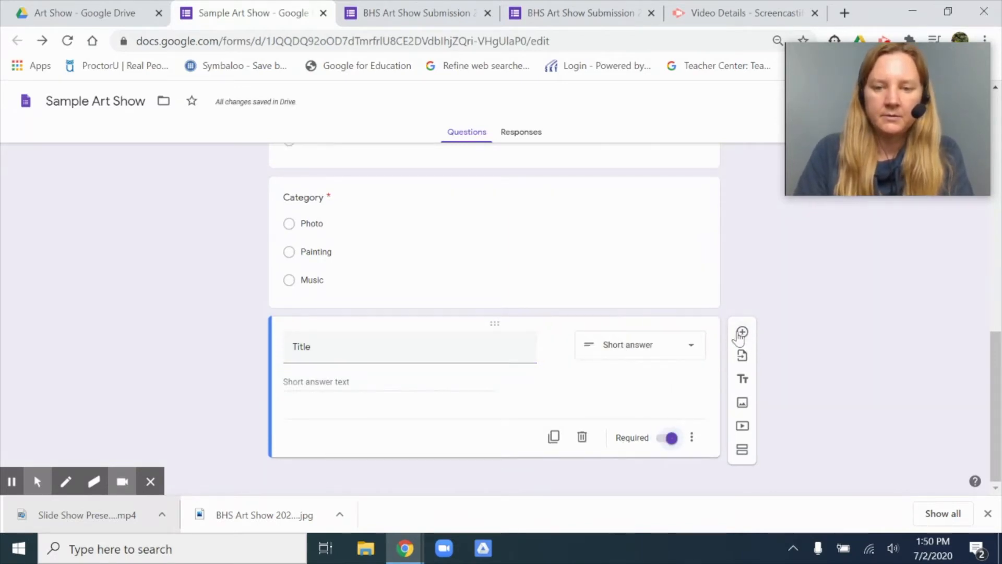
Step: Add a required short-answer question "Medium" below the Title question
{"action": "left_click", "coordinate": [741, 332]}
{"action": "left_click", "coordinate": [346, 333]}
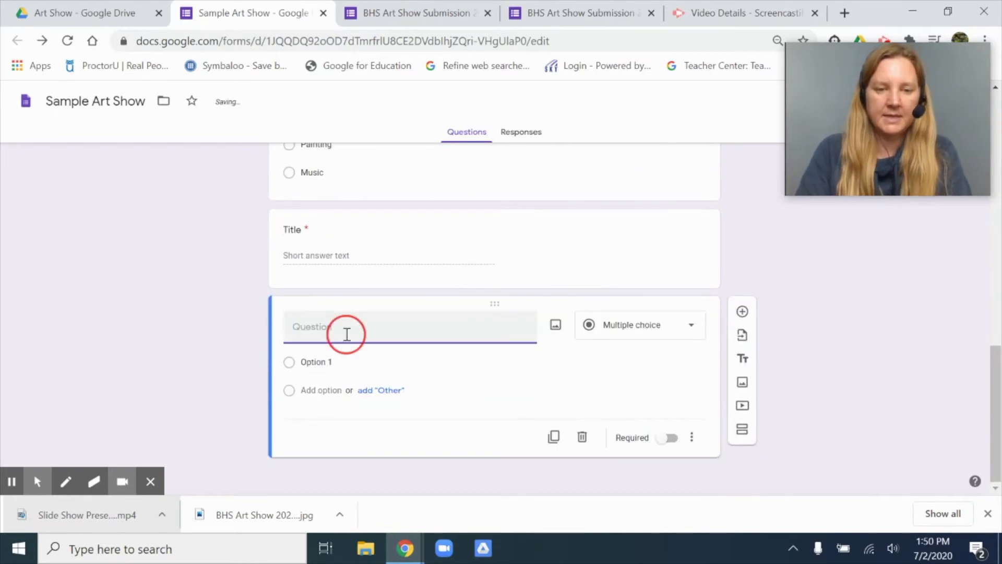
{"action": "type", "text": "Meduium"}
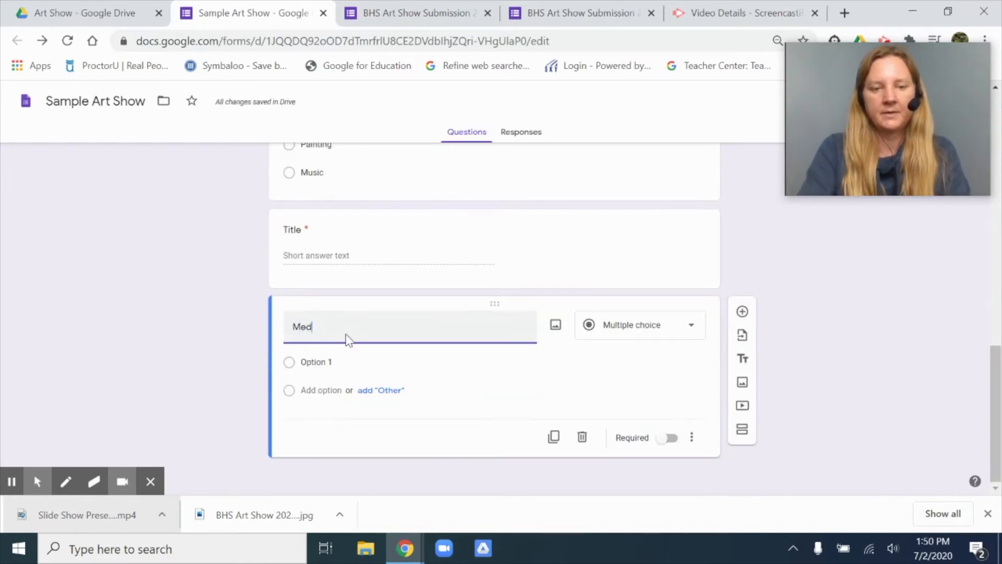
{"action": "left_click", "coordinate": [671, 438]}
{"action": "left_click", "coordinate": [690, 333]}
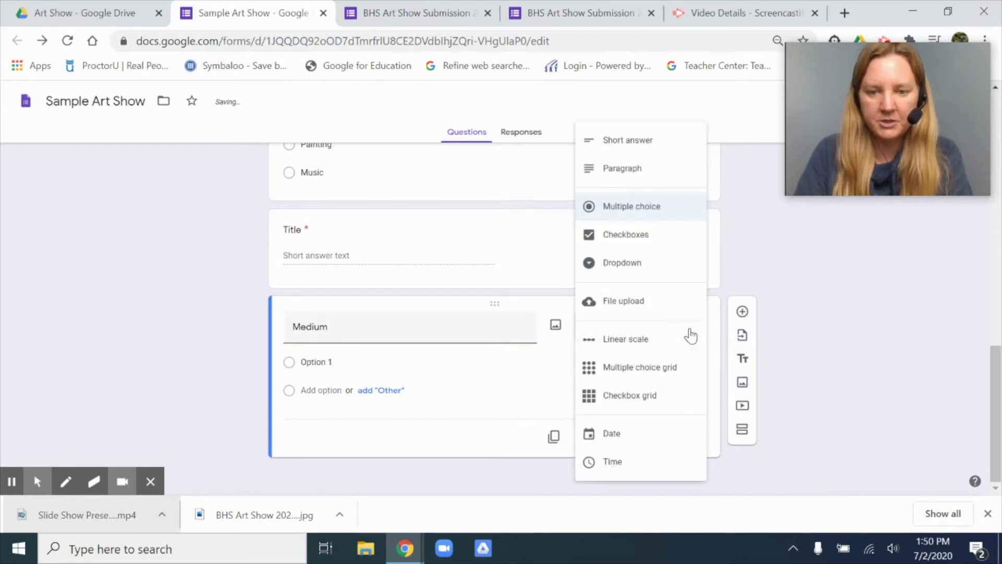
{"action": "left_click", "coordinate": [614, 146]}
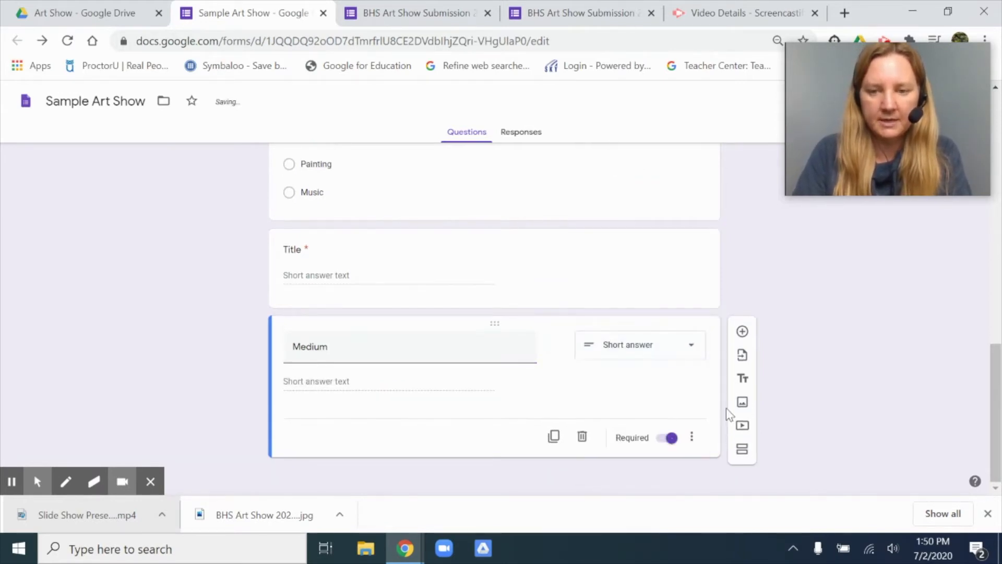
Step: Add a required short-answer question "Dimensions:" below the Medium question
{"action": "left_click", "coordinate": [742, 330]}
{"action": "type", "text": "Dimensions:"}
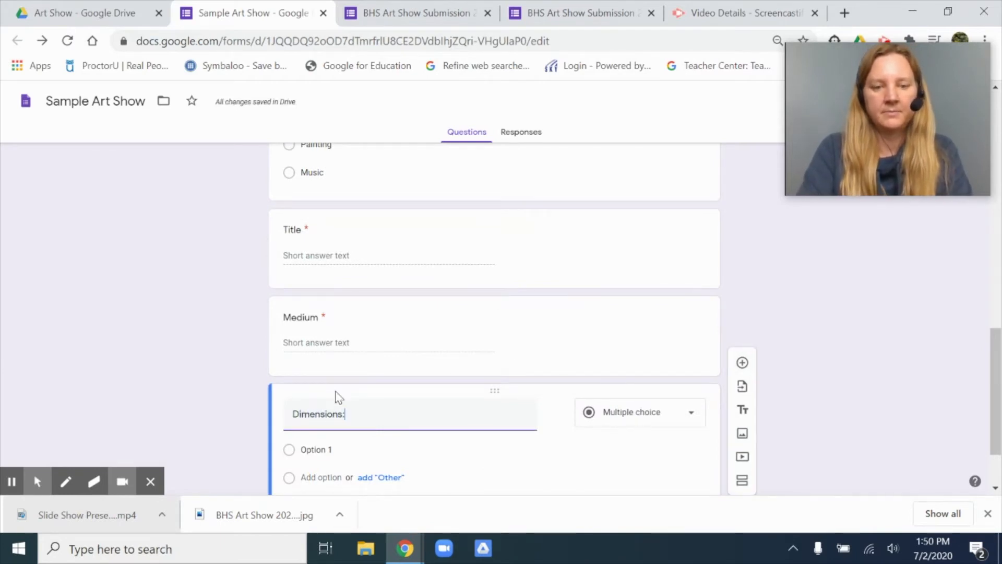
{"action": "scroll", "coordinate": [614, 421], "scroll_direction": "down", "scroll_amount": 1}
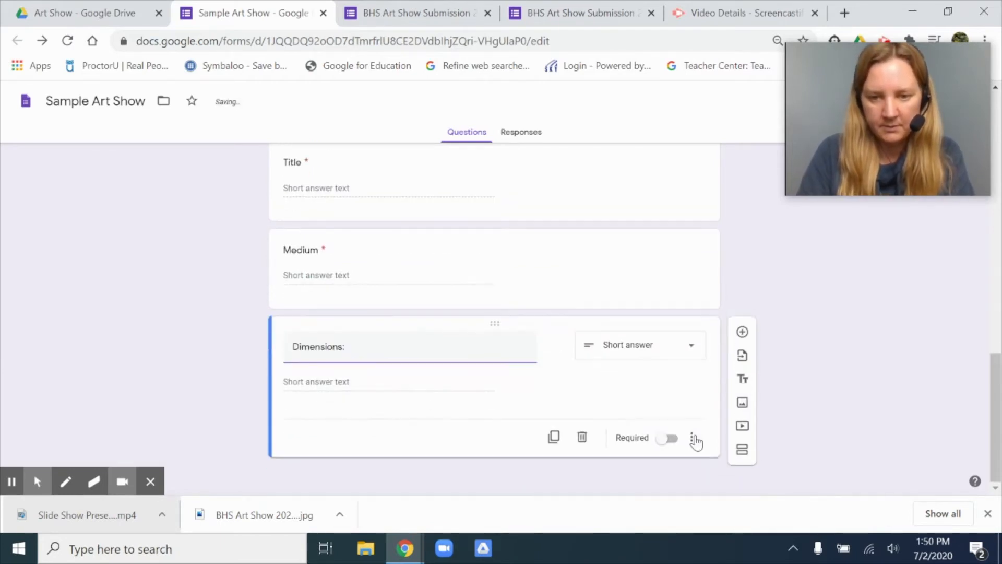
{"action": "left_click", "coordinate": [669, 439]}
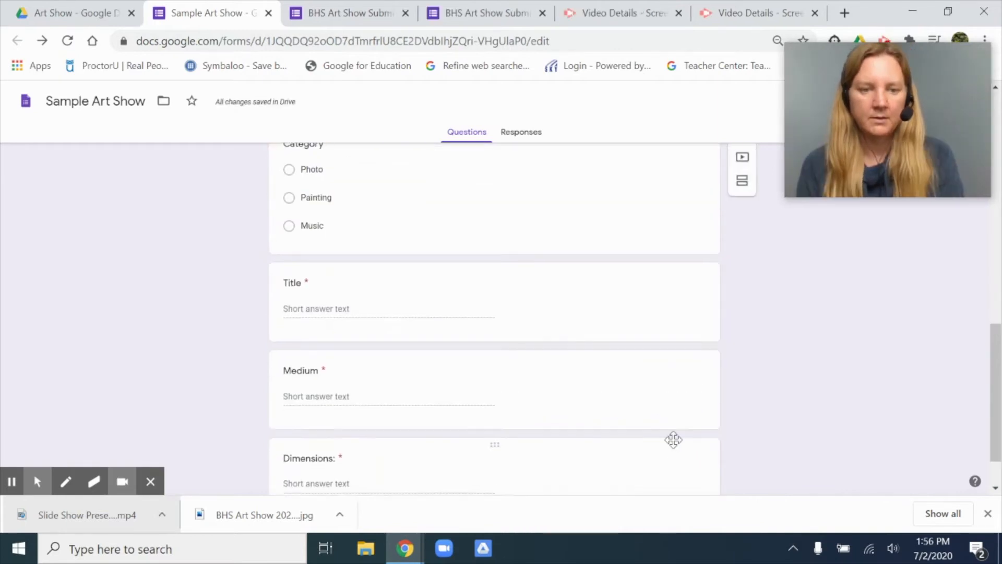
Step: Review the questions made so far and add a new section after the Dimensions question
{"action": "scroll", "coordinate": [673, 440], "scroll_direction": "down", "scroll_amount": 1}
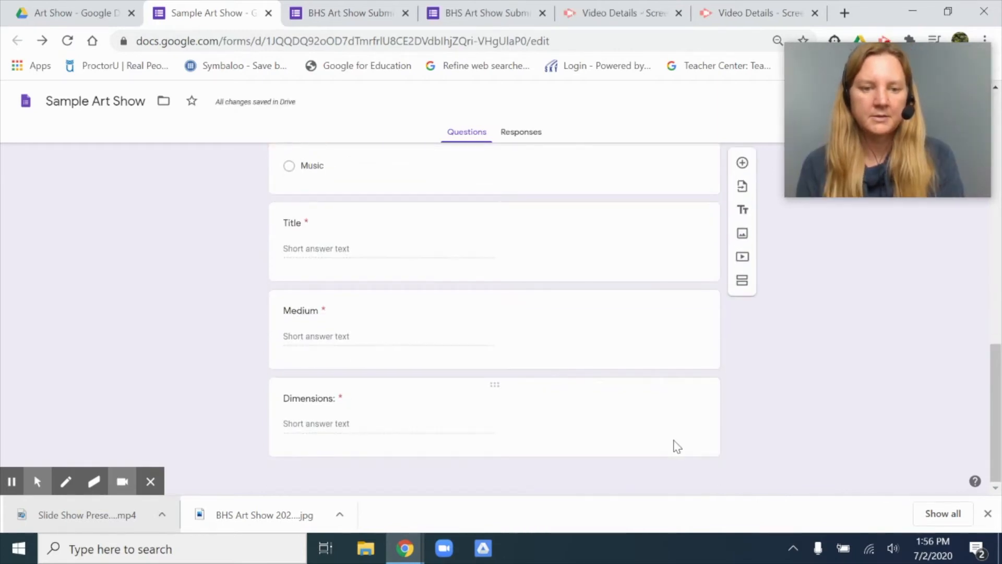
{"action": "scroll", "coordinate": [674, 442], "scroll_direction": "up", "scroll_amount": 7}
{"action": "scroll", "coordinate": [677, 446], "scroll_direction": "down", "scroll_amount": 1}
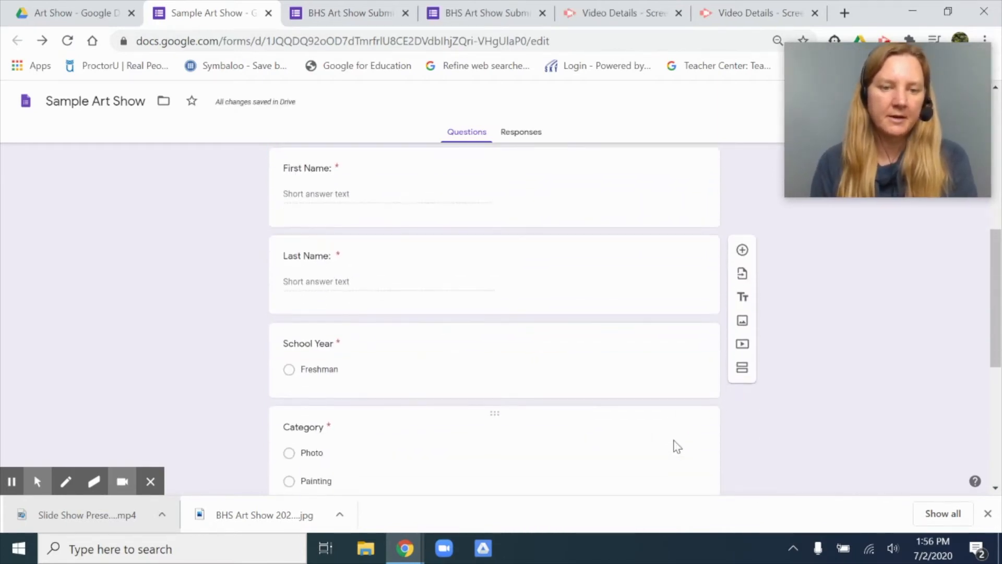
{"action": "scroll", "coordinate": [677, 447], "scroll_direction": "up", "scroll_amount": 3}
{"action": "scroll", "coordinate": [677, 446], "scroll_direction": "up", "scroll_amount": 1}
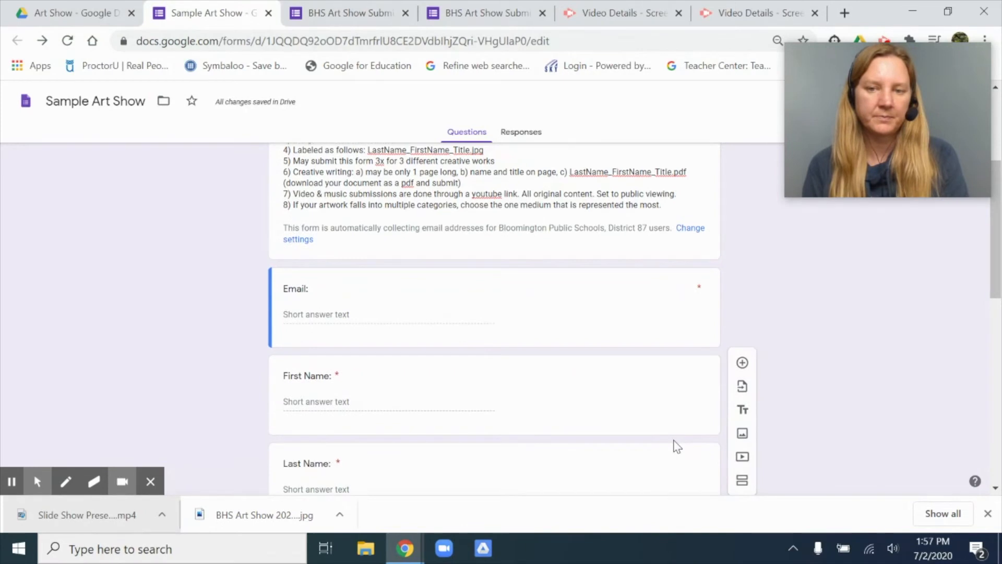
{"action": "scroll", "coordinate": [677, 446], "scroll_direction": "down", "scroll_amount": 11}
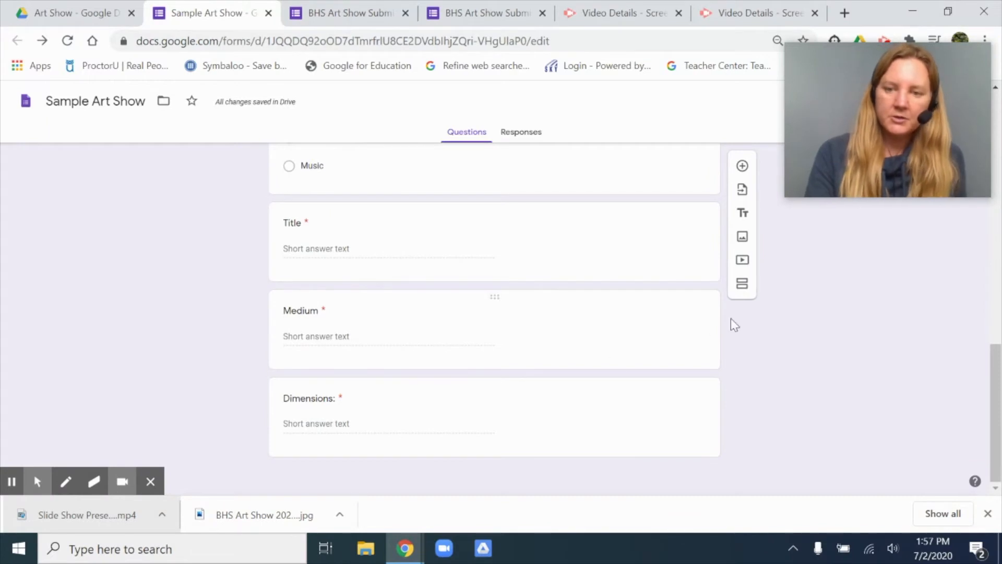
{"action": "left_click", "coordinate": [742, 286]}
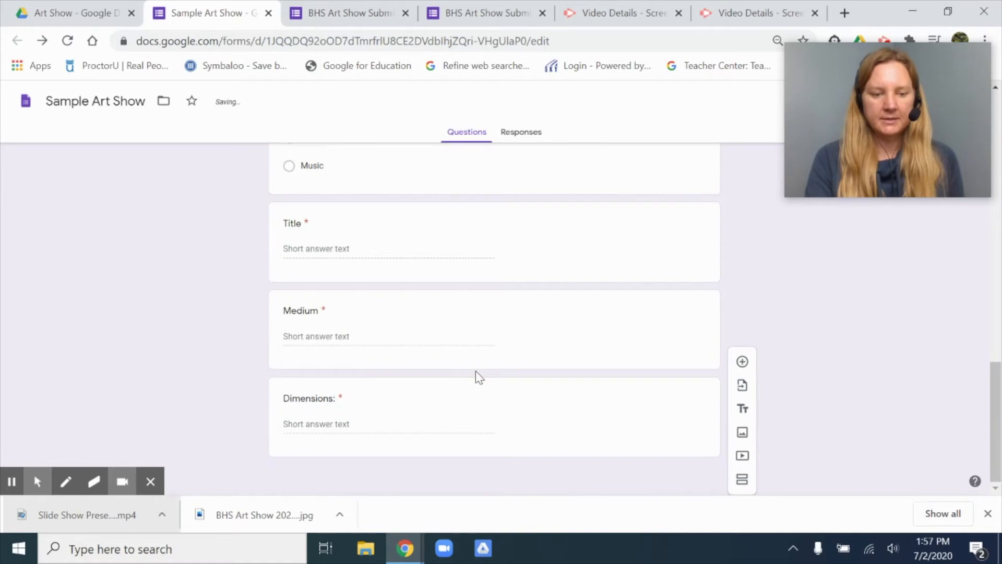
{"action": "left_click", "coordinate": [580, 378]}
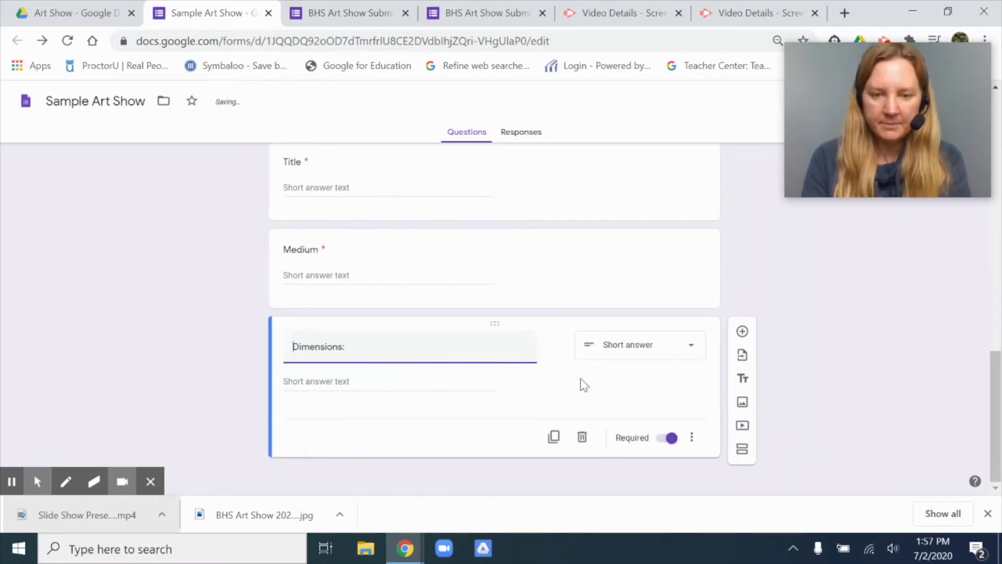
{"action": "left_click", "coordinate": [742, 453]}
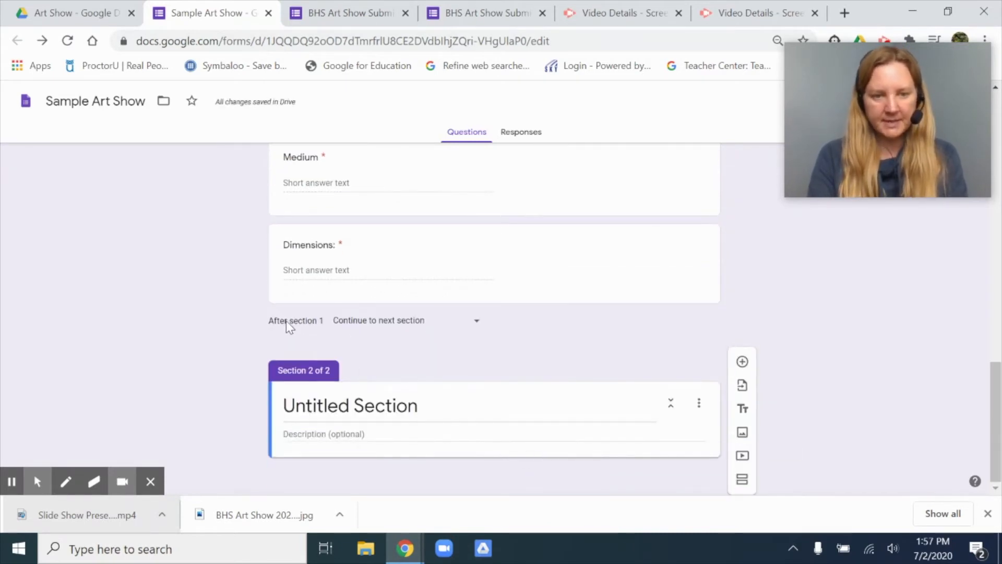
Step: Title the new second section "File Submission"
{"action": "scroll", "coordinate": [485, 357], "scroll_direction": "up", "scroll_amount": 1}
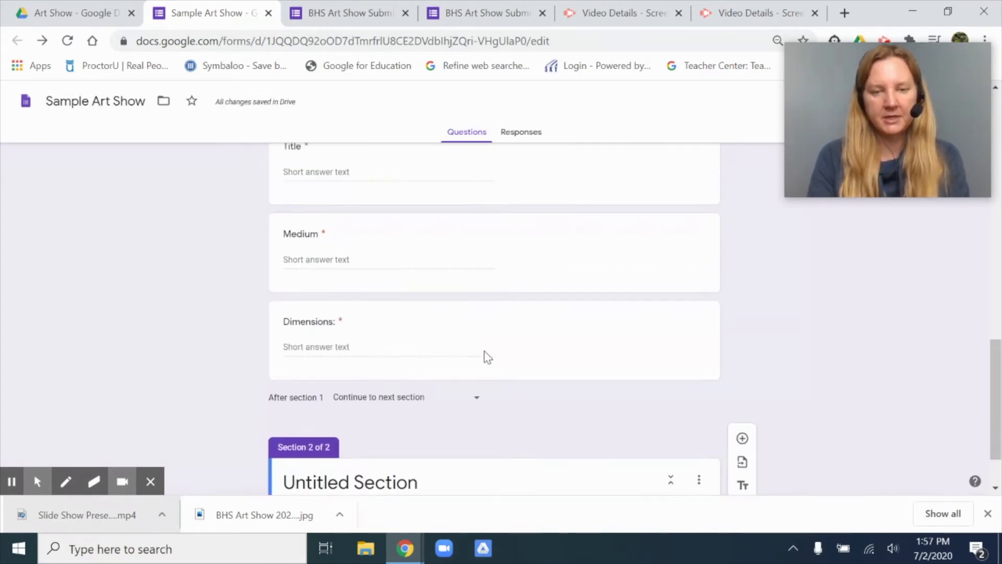
{"action": "scroll", "coordinate": [487, 356], "scroll_direction": "up", "scroll_amount": 10}
{"action": "scroll", "coordinate": [487, 357], "scroll_direction": "down", "scroll_amount": 10}
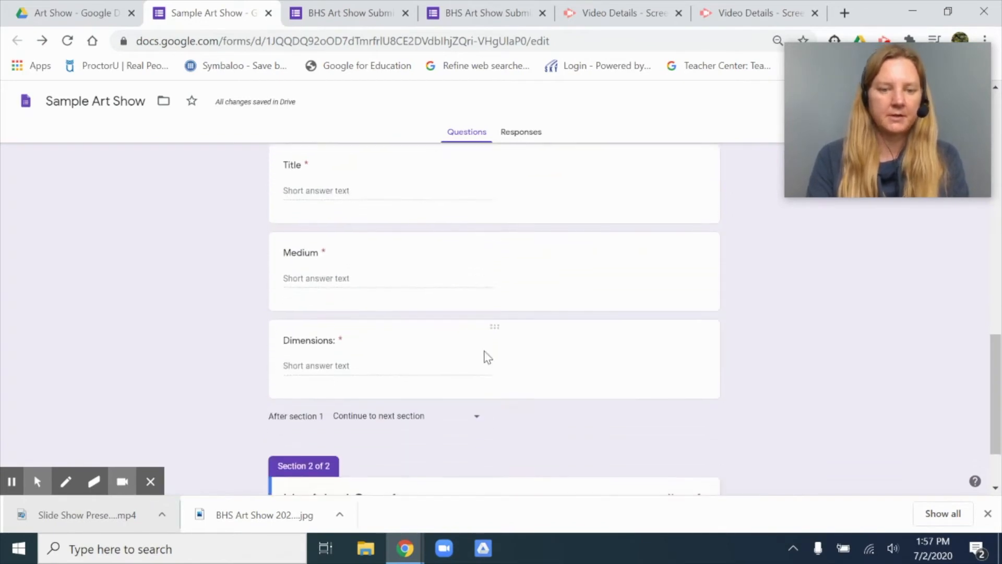
{"action": "scroll", "coordinate": [486, 356], "scroll_direction": "down", "scroll_amount": 2}
{"action": "left_click", "coordinate": [359, 406]}
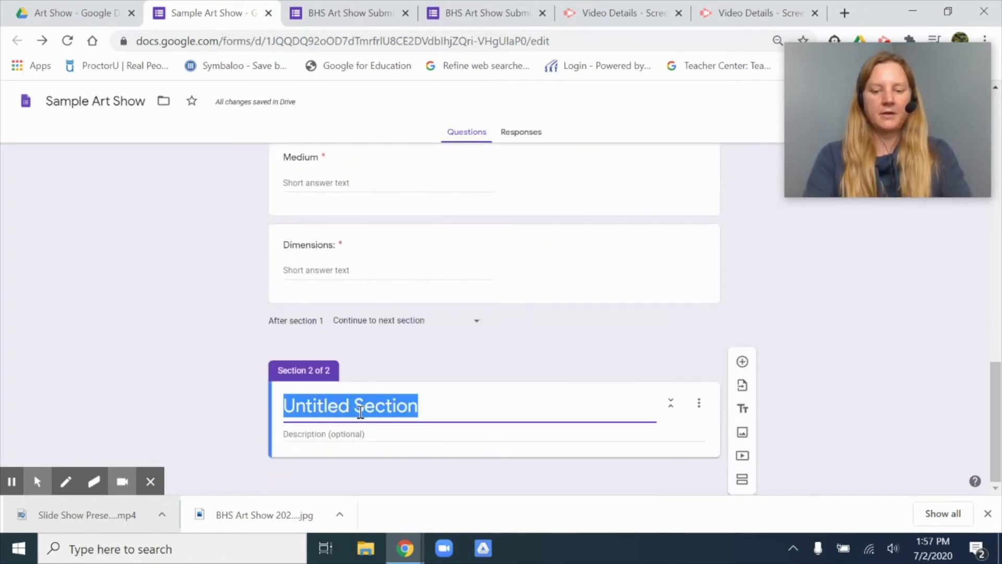
{"action": "type", "text": "File Su"}
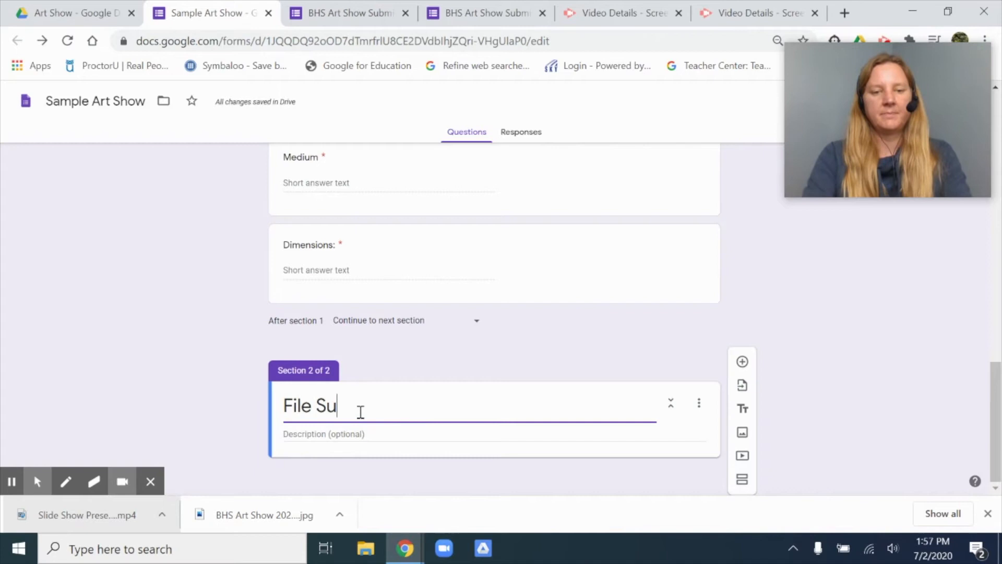
{"action": "type", "text": "bmission"}
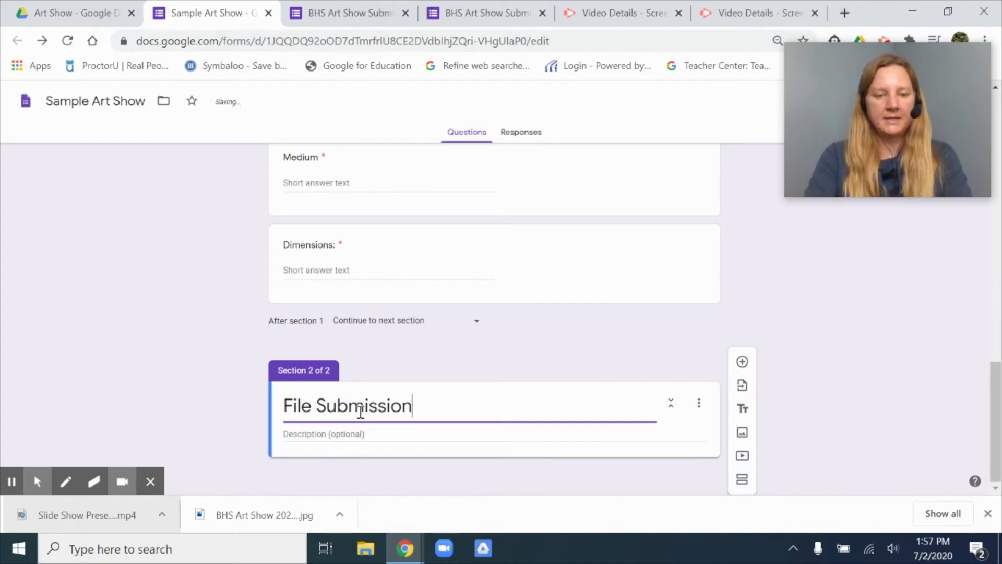
{"action": "key", "text": "Tab"}
Step: Enter "Only submit one file in the correct location below:" as the description of the File Submission section
{"action": "left_click", "coordinate": [334, 434]}
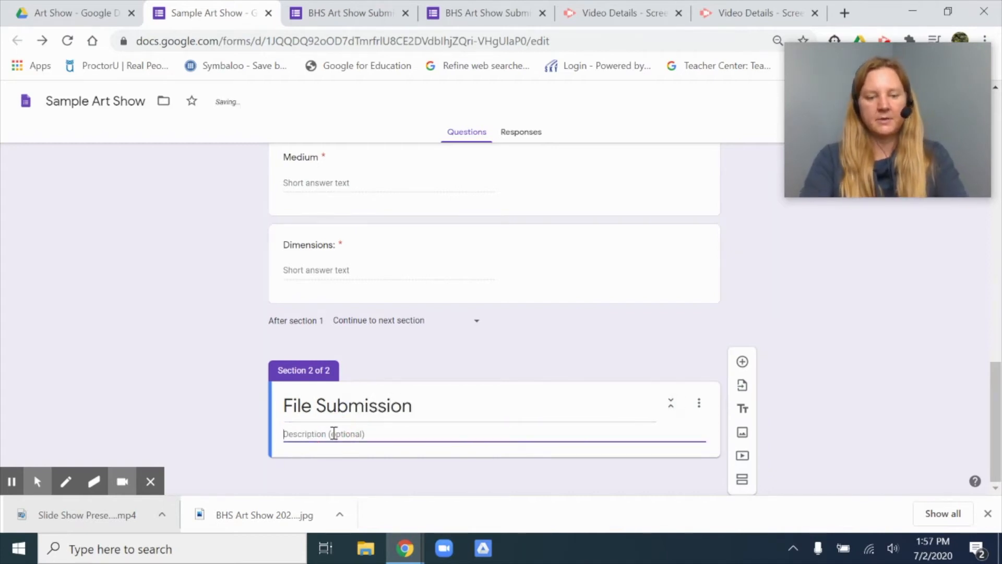
{"action": "type", "text": "Only submit one file in the correct location below!"}
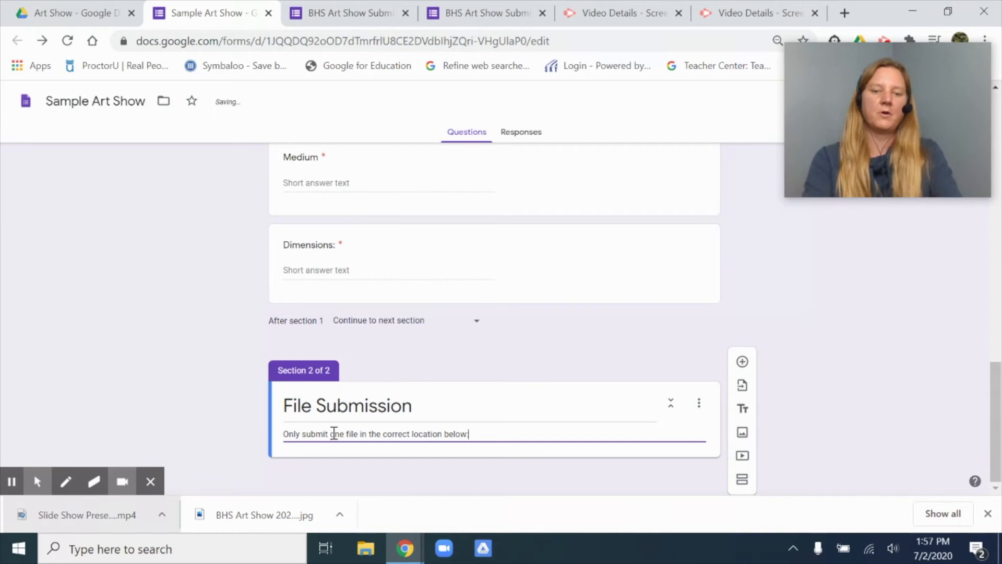
Step: Add a question to the File Submission section and set its type to File upload
{"action": "left_click", "coordinate": [742, 365]}
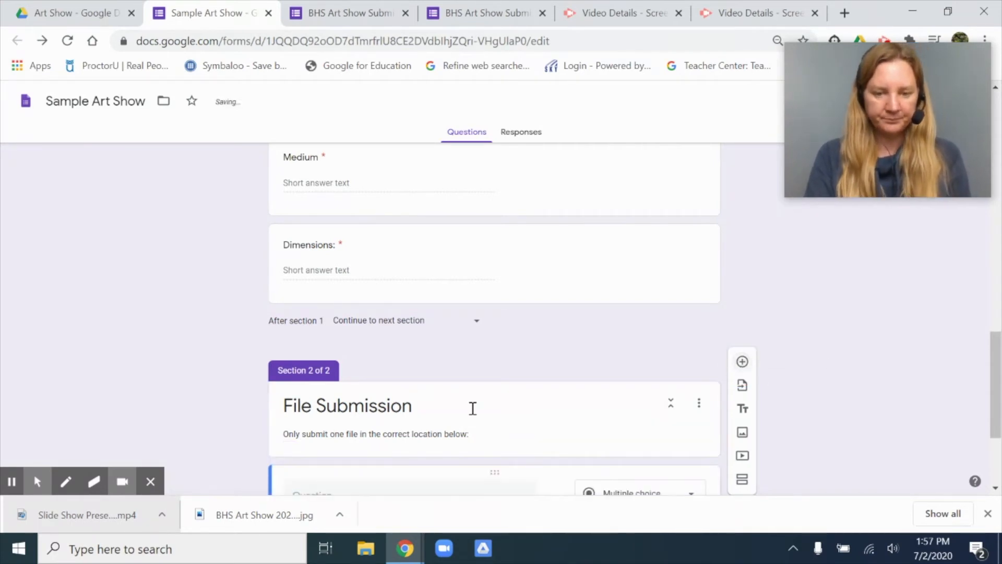
{"action": "left_click", "coordinate": [690, 334]}
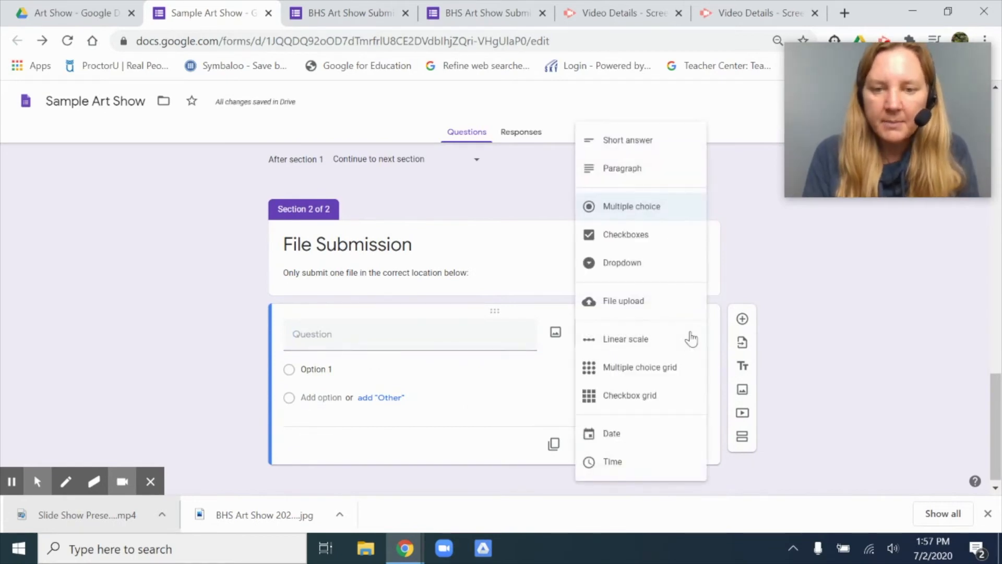
{"action": "left_click", "coordinate": [638, 314]}
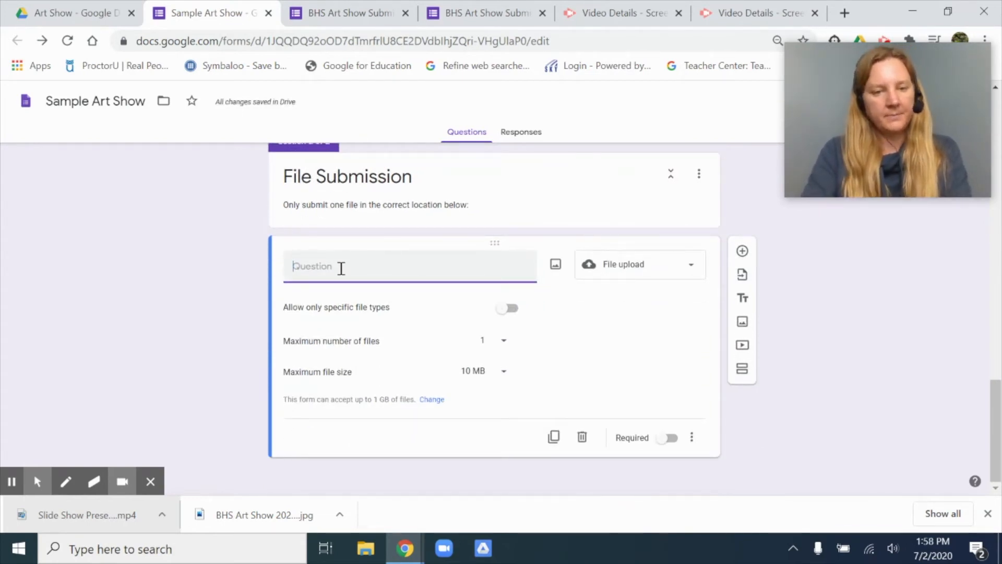
Step: Title the file upload question "Artwork Submission (under 10 MB & labeled LastName_FirstName_Title.jpg)"
{"action": "type", "text": "Artws"}
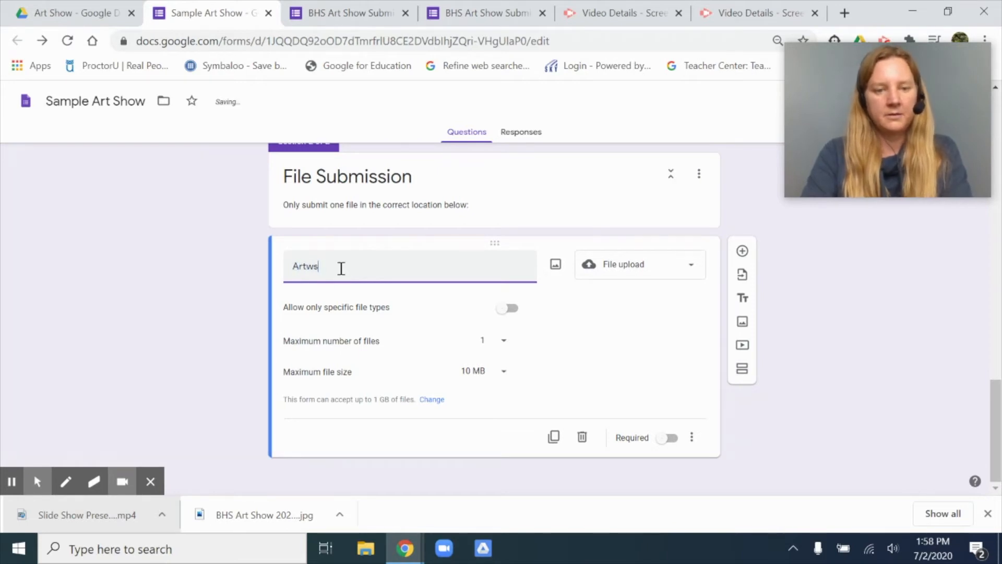
{"action": "type", "text": "rk Submissi"}
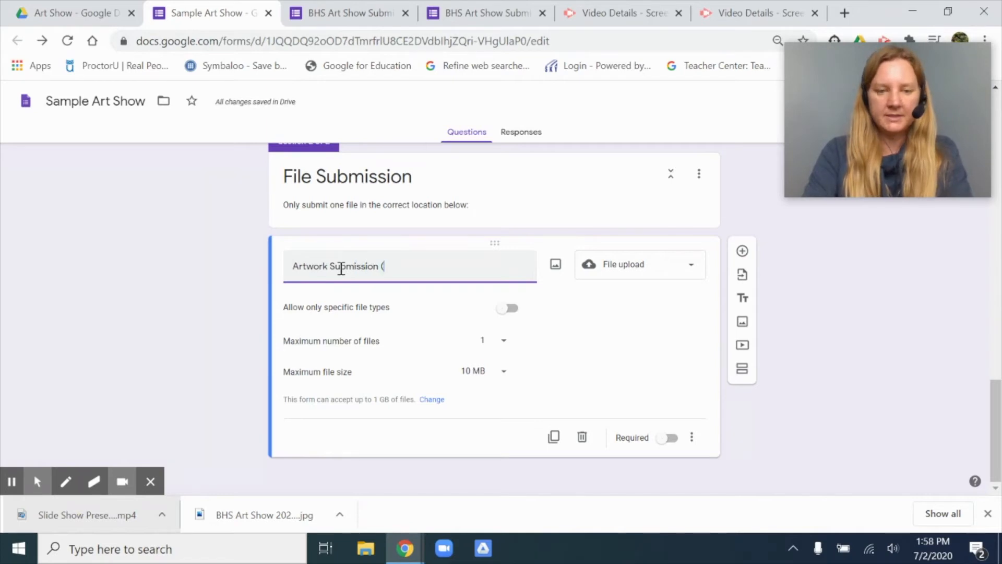
{"action": "type", "text": "on ("}
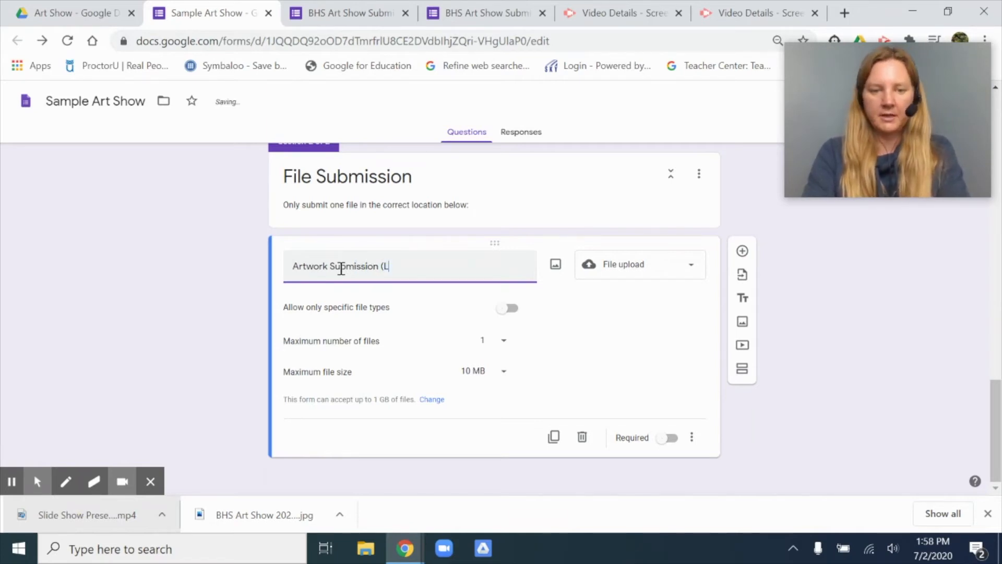
{"action": "type", "text": "under 10 MB & labeled"}
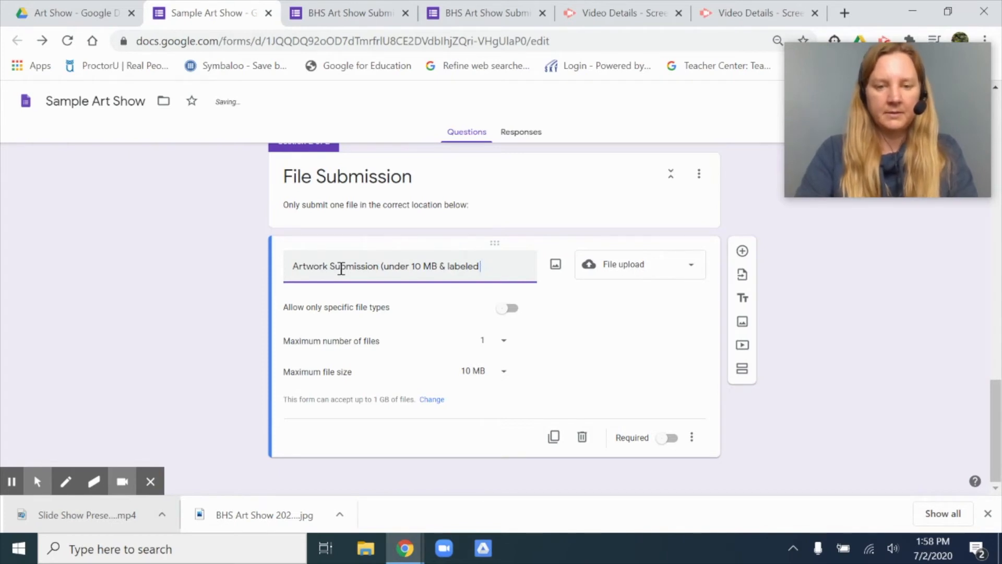
{"action": "type", "text": "name_"}
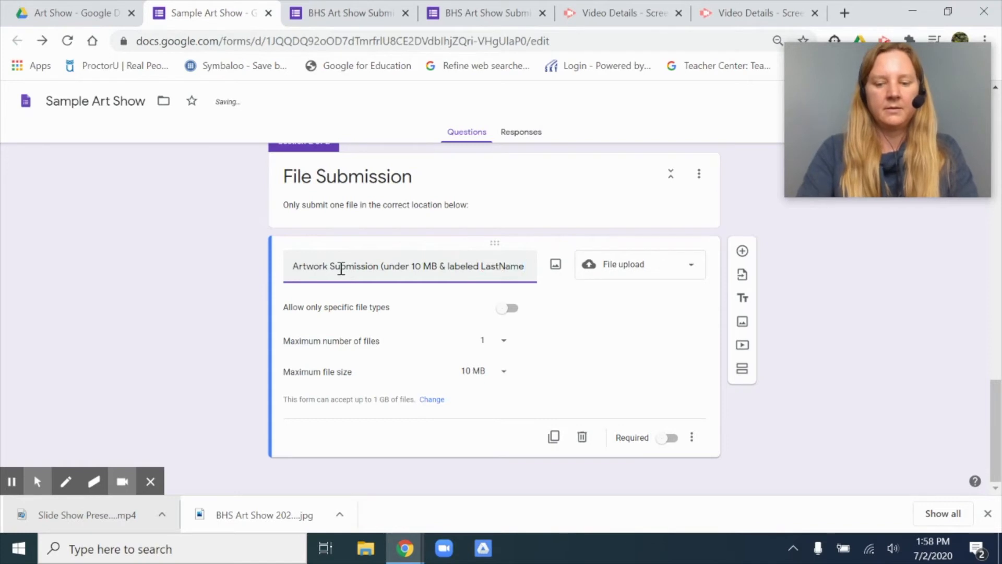
{"action": "type", "text": "Fi"}
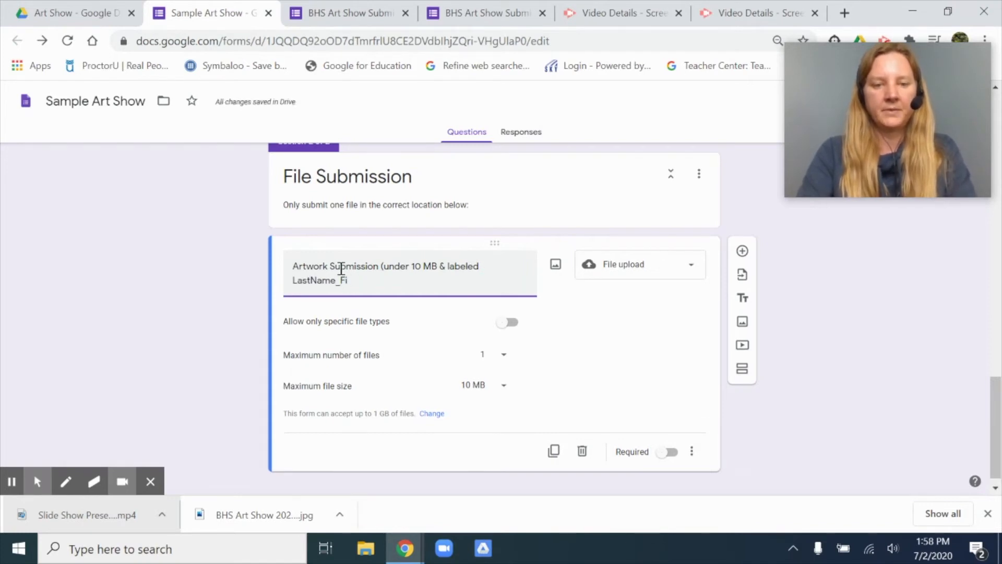
{"action": "type", "text": "srtst"}
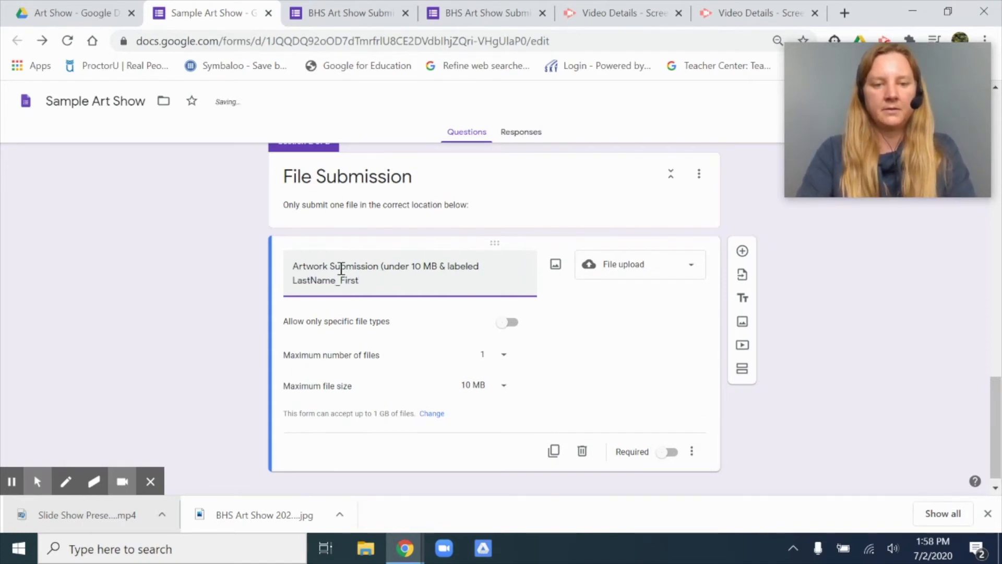
{"action": "type", "text": "Name_Title.jpg"}
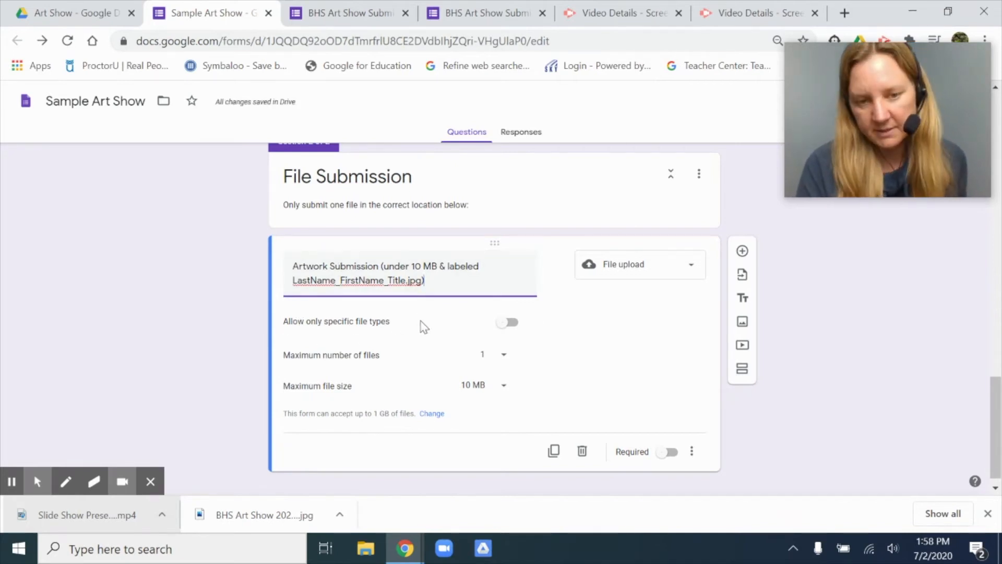
Step: Restrict the Artwork Submission upload to specific file types, allowing only Image
{"action": "left_click", "coordinate": [513, 330]}
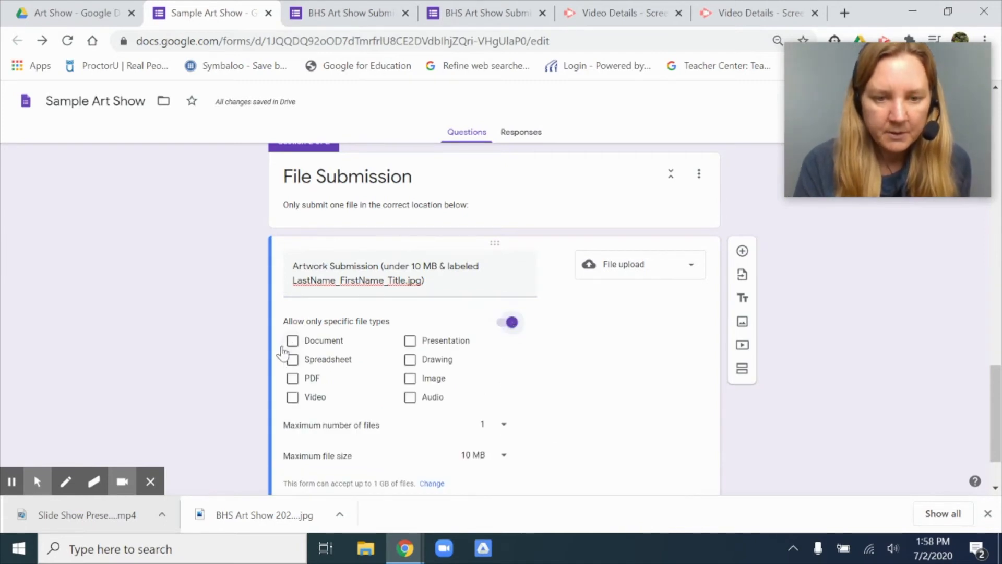
{"action": "left_click", "coordinate": [410, 380]}
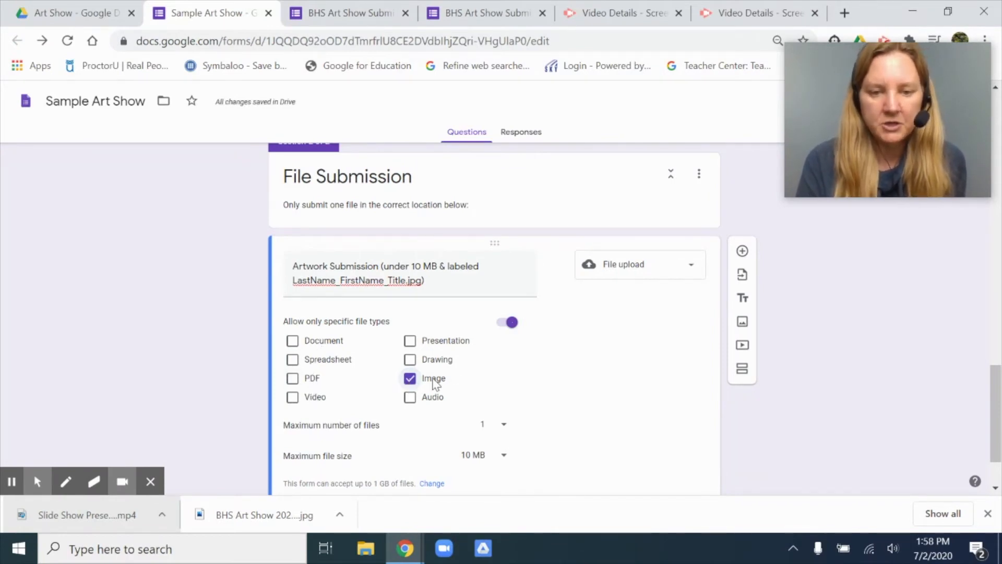
Step: Add a question to the File Submission section titled "Writing Submission (Labeled LastName_FirstName_Title.pdf)"
{"action": "scroll", "coordinate": [645, 386], "scroll_direction": "down", "scroll_amount": 1}
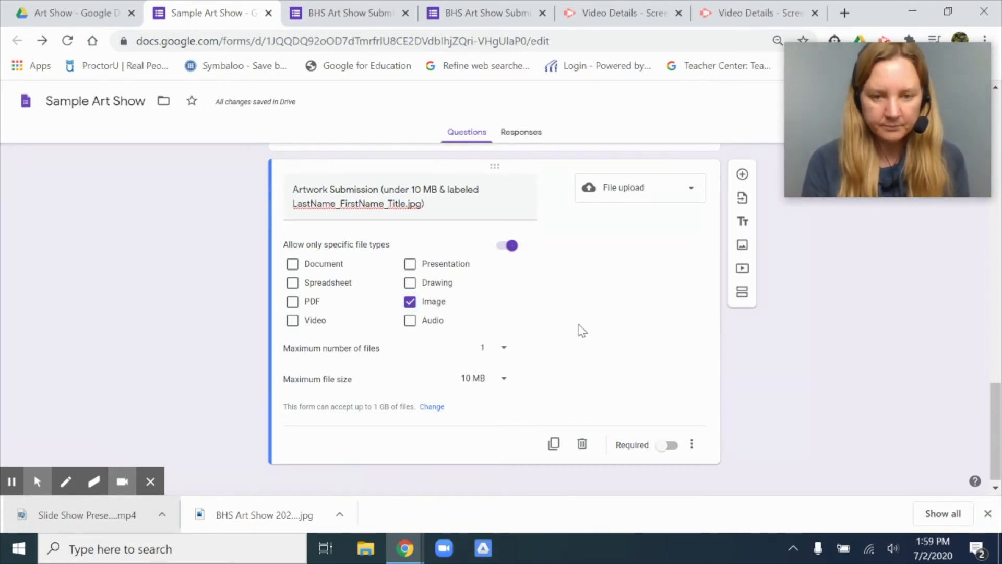
{"action": "left_click", "coordinate": [742, 174]}
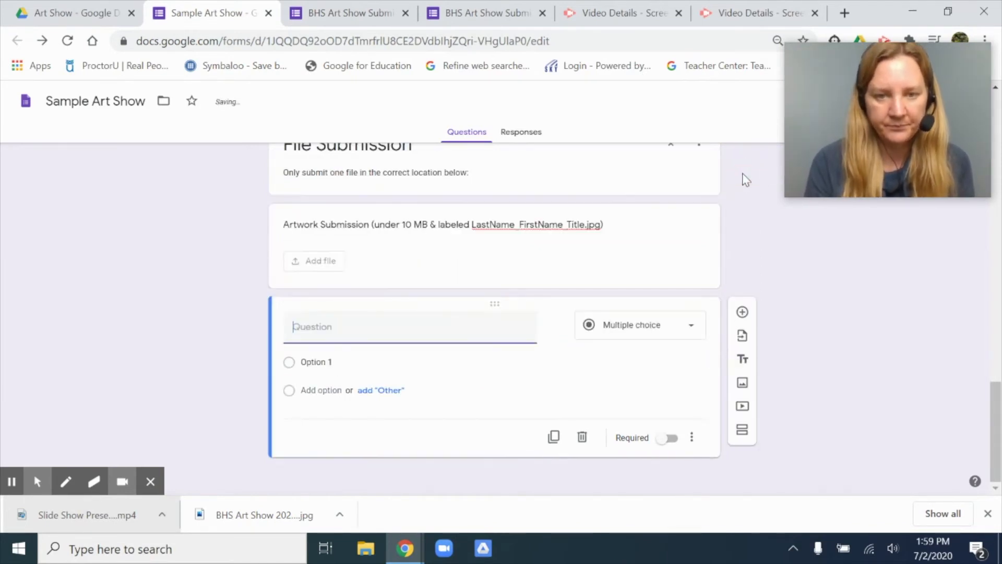
{"action": "type", "text": "Wr"}
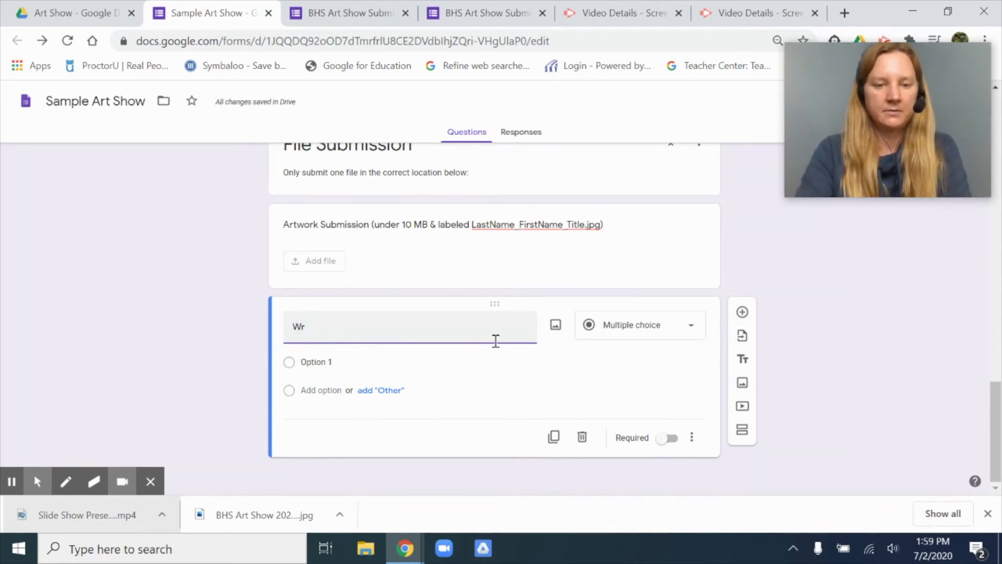
{"action": "type", "text": "iting Submission (Label"}
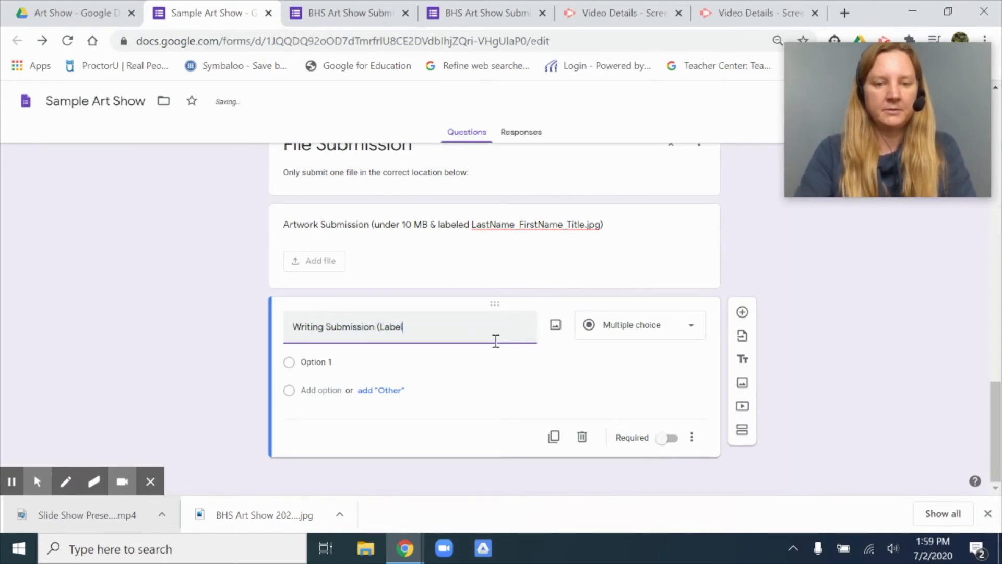
{"action": "type", "text": "ed LastName_FirstName_Title"}
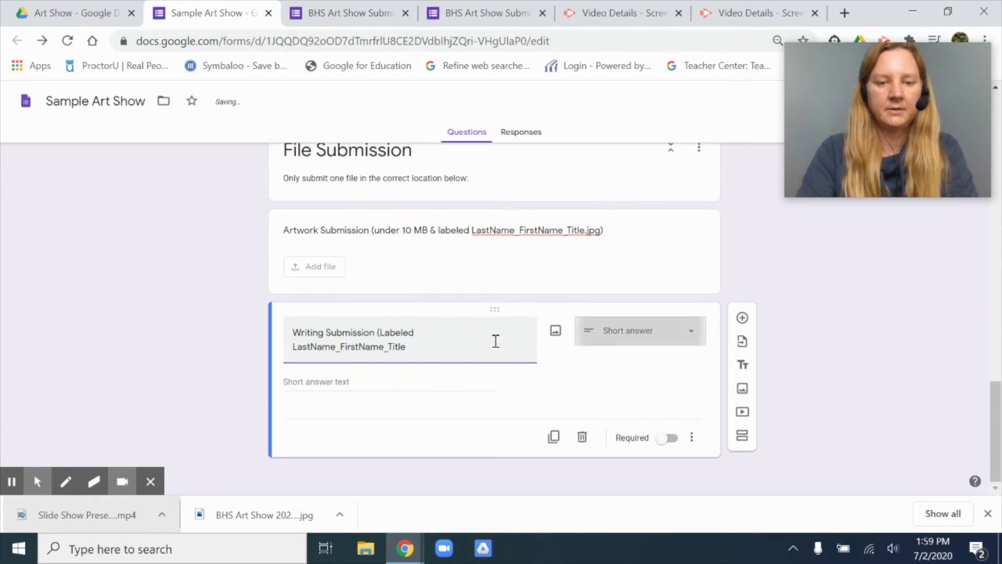
{"action": "type", "text": ".pdf)"}
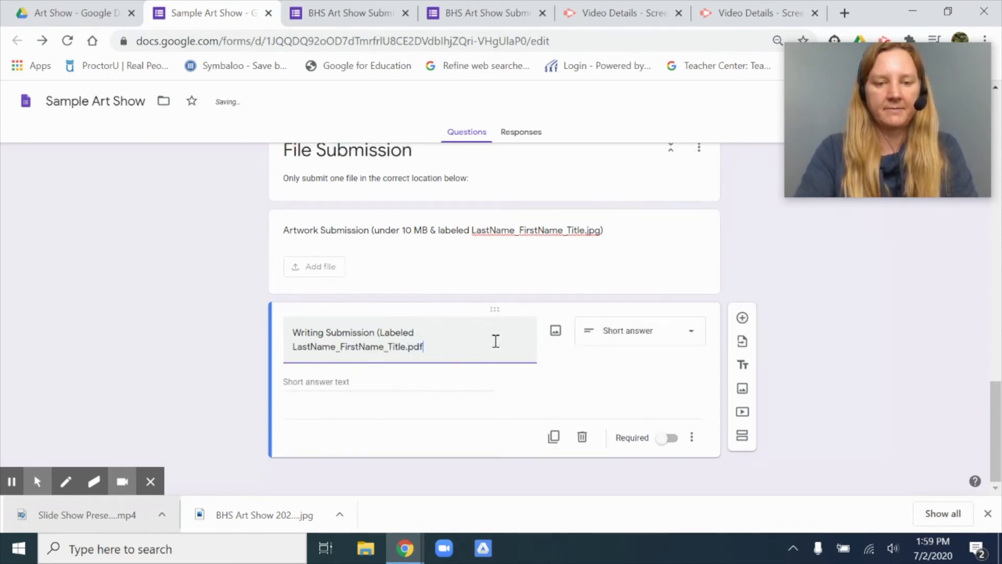
Step: Make the Writing Submission question a file upload and restrict it to specific file types, allowing only PDF
{"action": "left_click", "coordinate": [647, 337]}
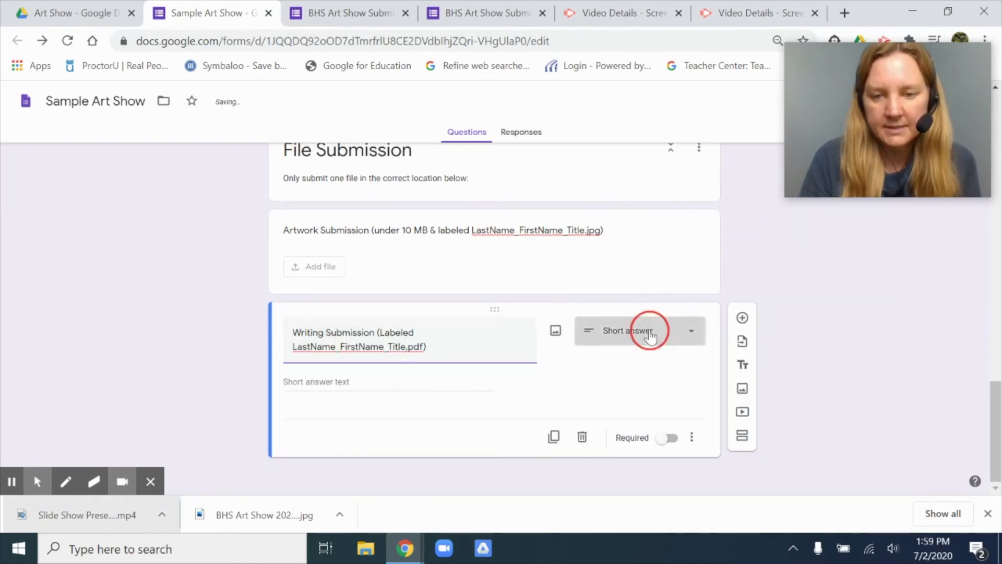
{"action": "left_click", "coordinate": [623, 307]}
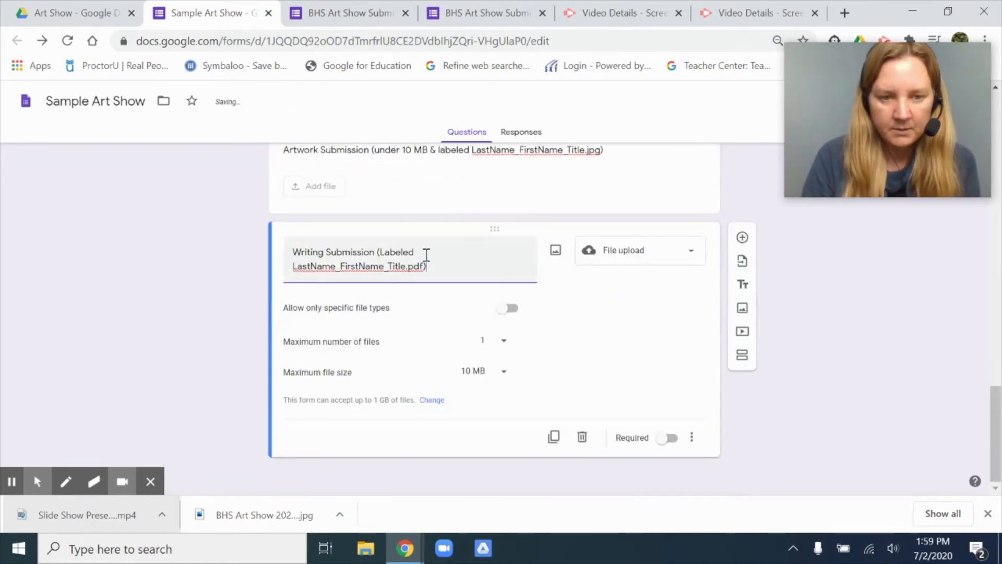
{"action": "left_click", "coordinate": [509, 310]}
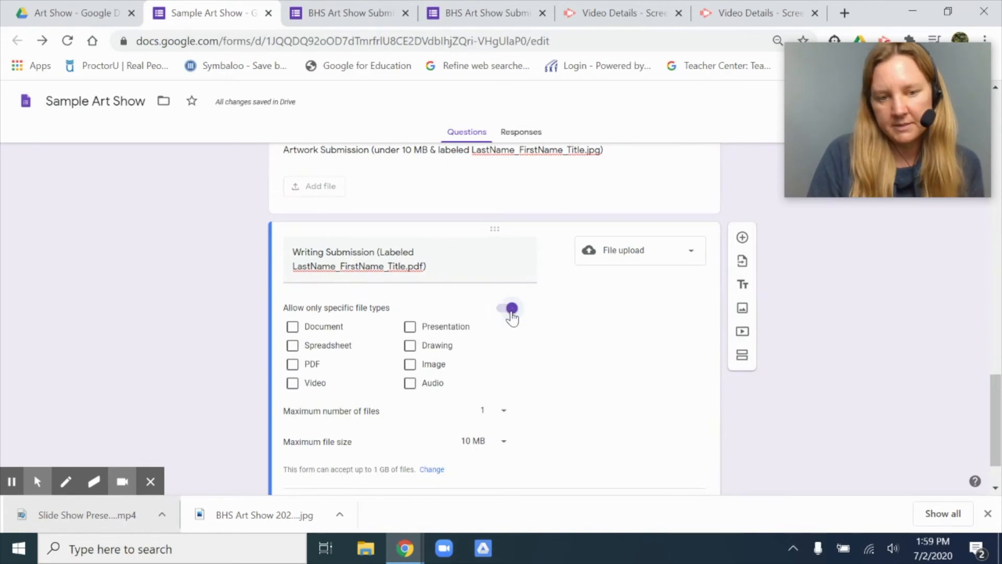
{"action": "left_click", "coordinate": [292, 364]}
{"action": "scroll", "coordinate": [596, 380], "scroll_direction": "down", "scroll_amount": 2}
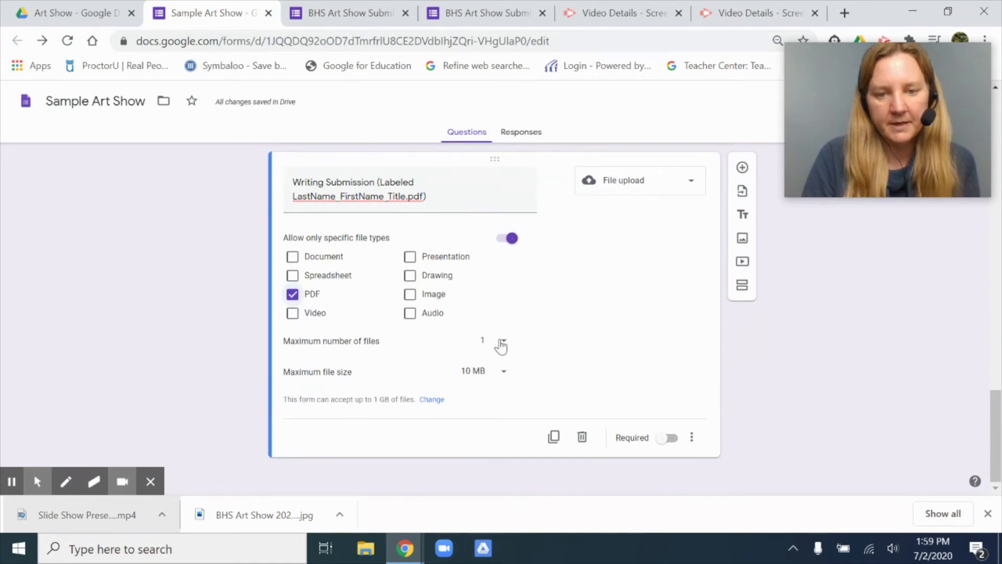
{"action": "scroll", "coordinate": [501, 341], "scroll_direction": "up", "scroll_amount": 2}
{"action": "scroll", "coordinate": [501, 347], "scroll_direction": "down", "scroll_amount": 2}
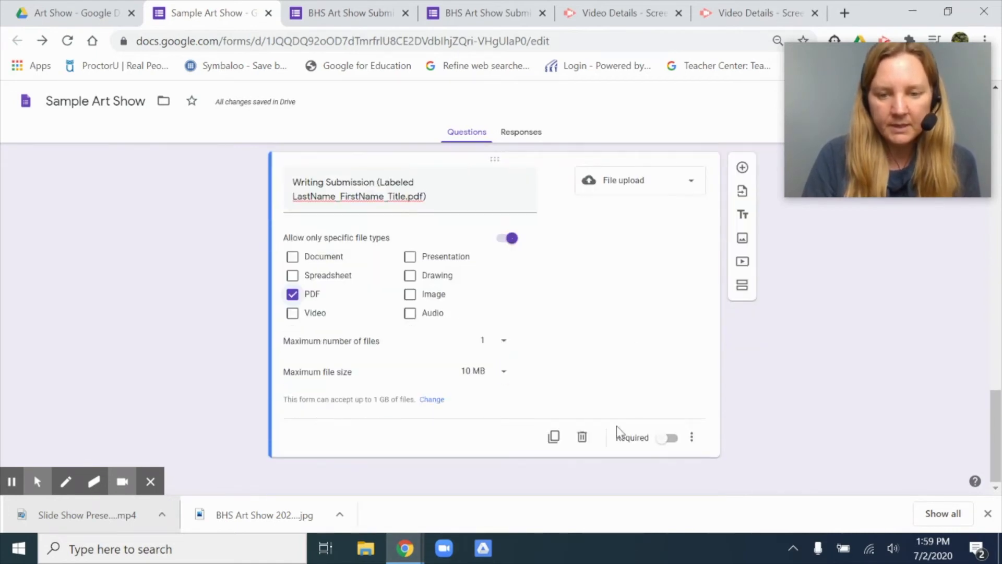
{"action": "scroll", "coordinate": [662, 311], "scroll_direction": "up", "scroll_amount": 1}
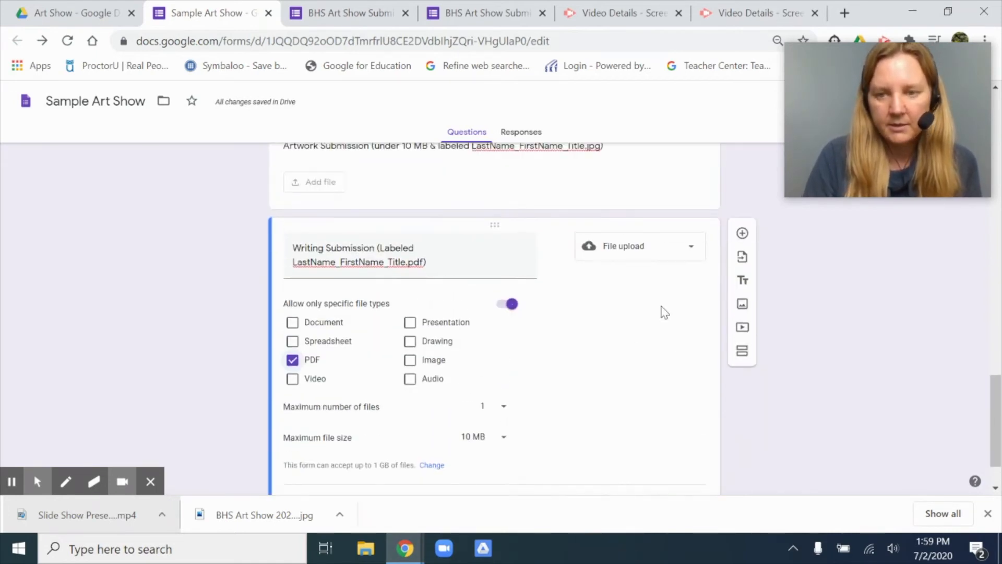
Step: Add a short answer question titled "Music Submission (youtube link)" below the Writing Submission question
{"action": "left_click", "coordinate": [743, 232]}
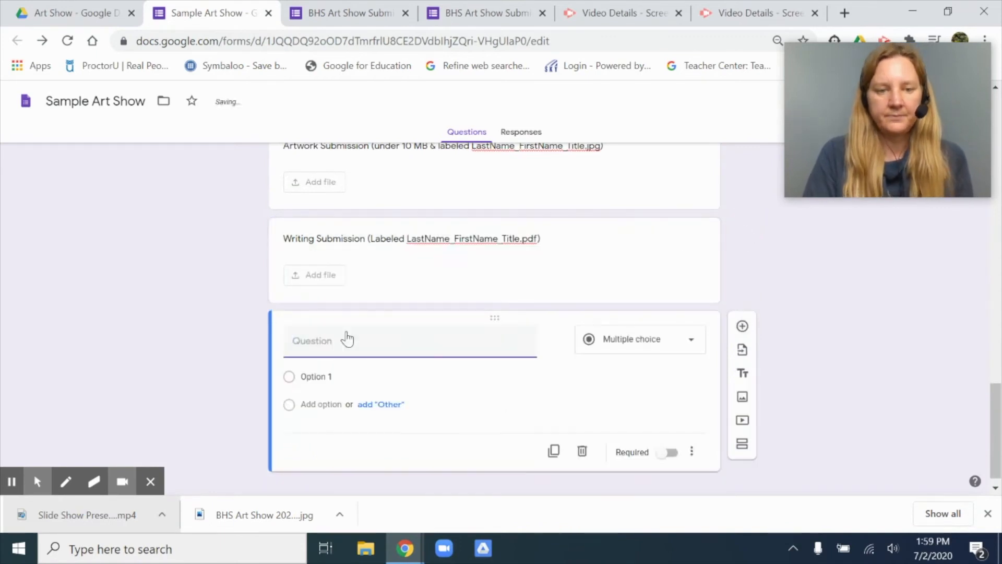
{"action": "type", "text": "Musi"}
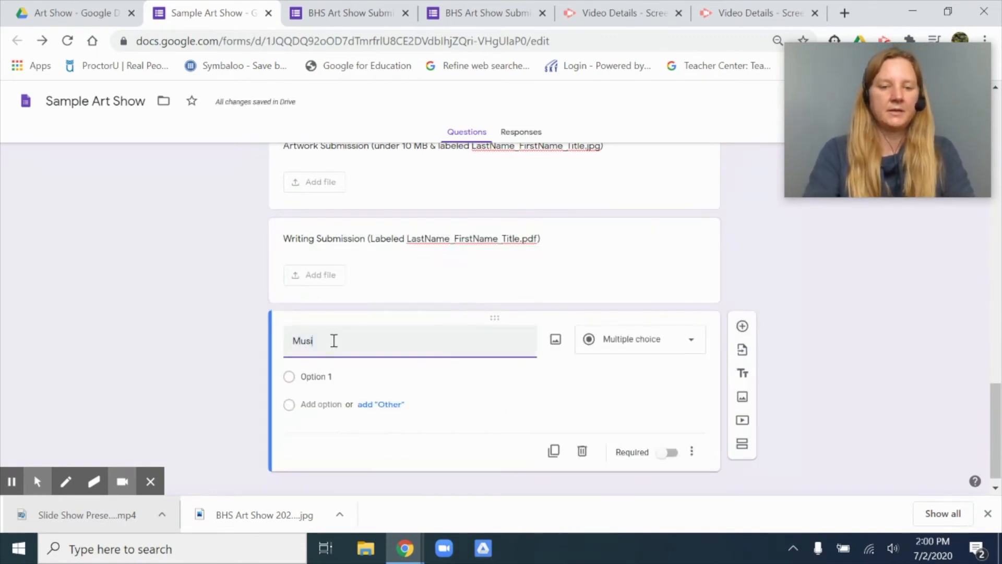
{"action": "type", "text": "c Submission ("}
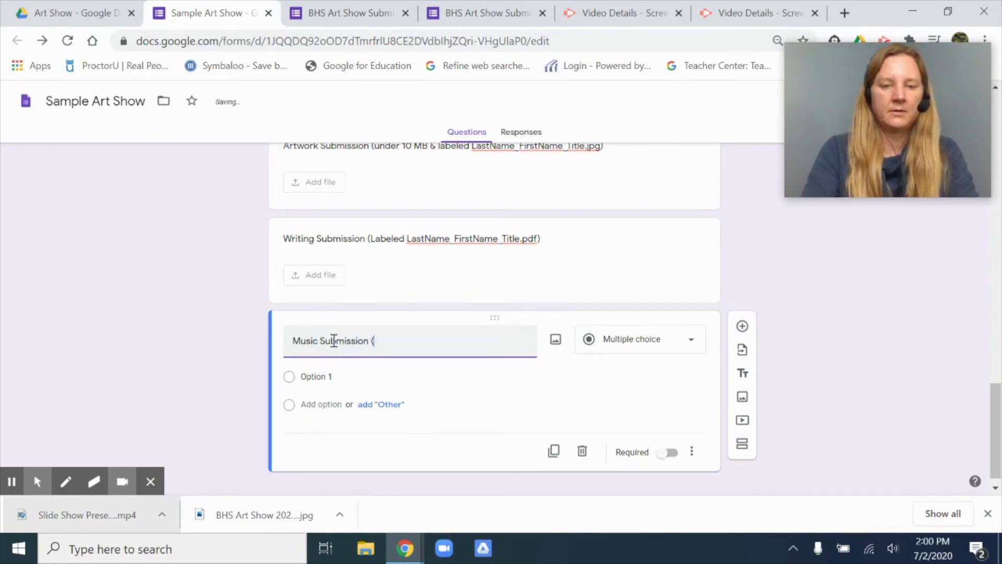
{"action": "type", "text": "youtube link)"}
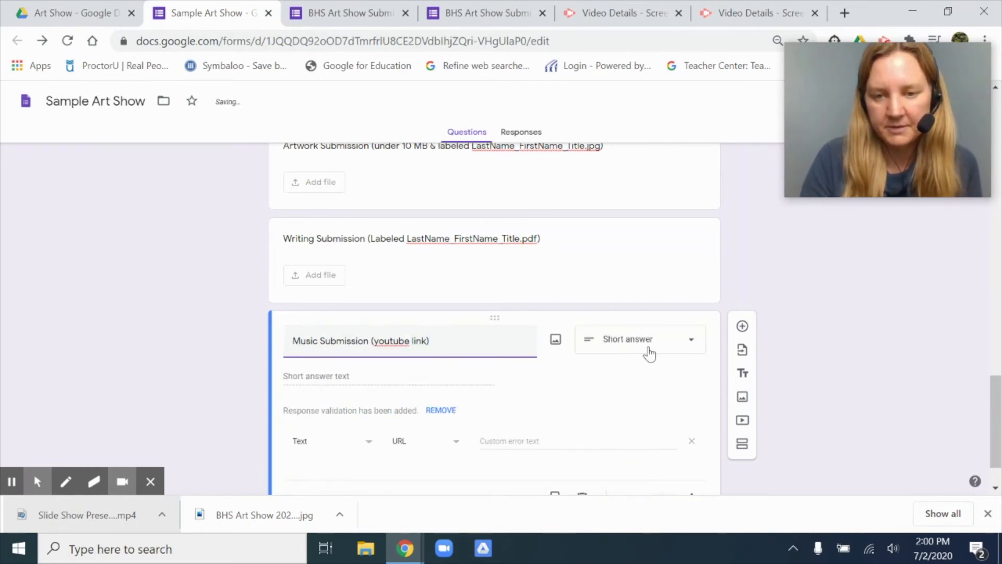
{"action": "scroll", "coordinate": [553, 386], "scroll_direction": "down", "scroll_amount": 1}
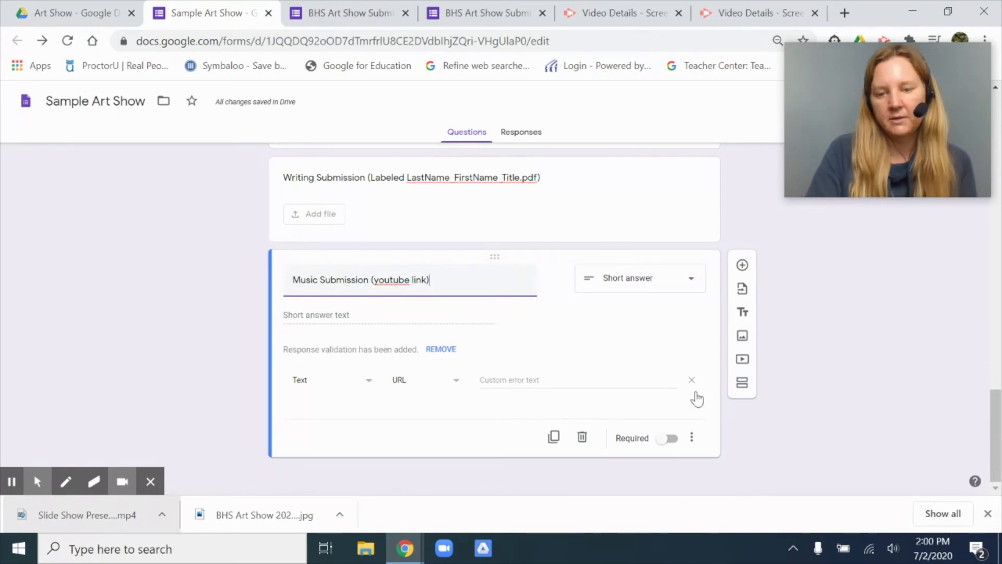
Step: Add a question titled "Video Submission (youtube link)" below the Music Submission question and set its type to Short answer
{"action": "left_click", "coordinate": [742, 267]}
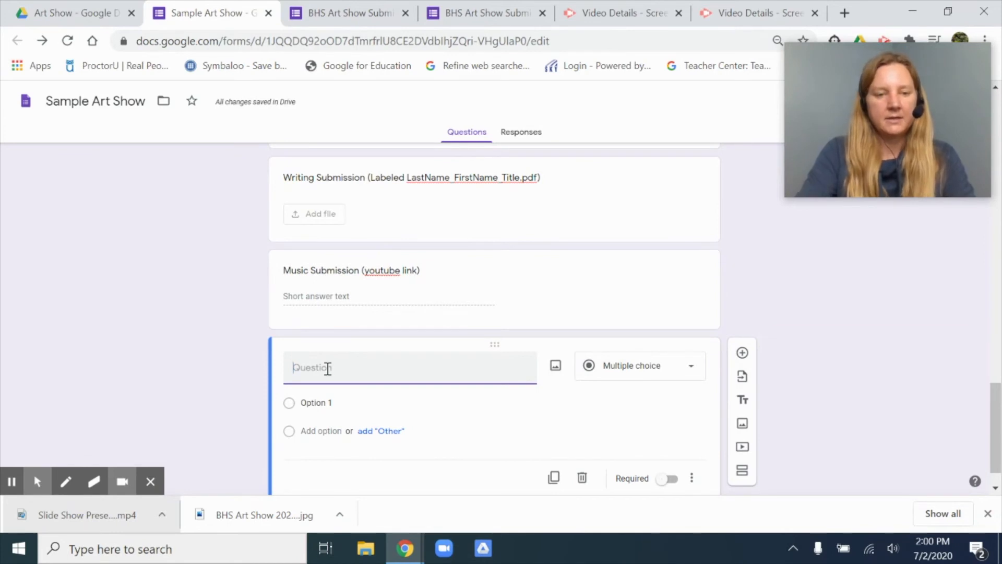
{"action": "type", "text": "Video Submission (y"}
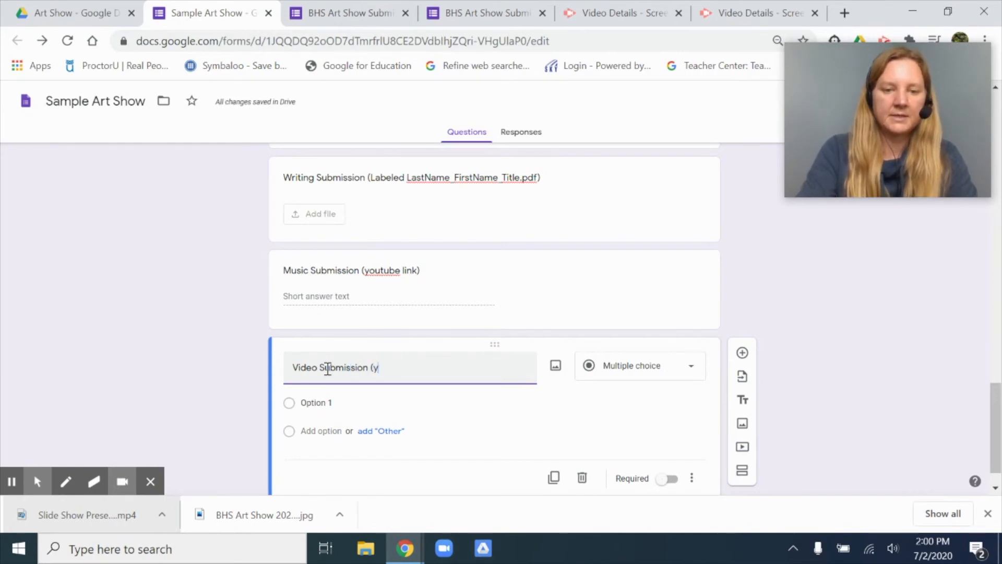
{"action": "type", "text": "outube link"}
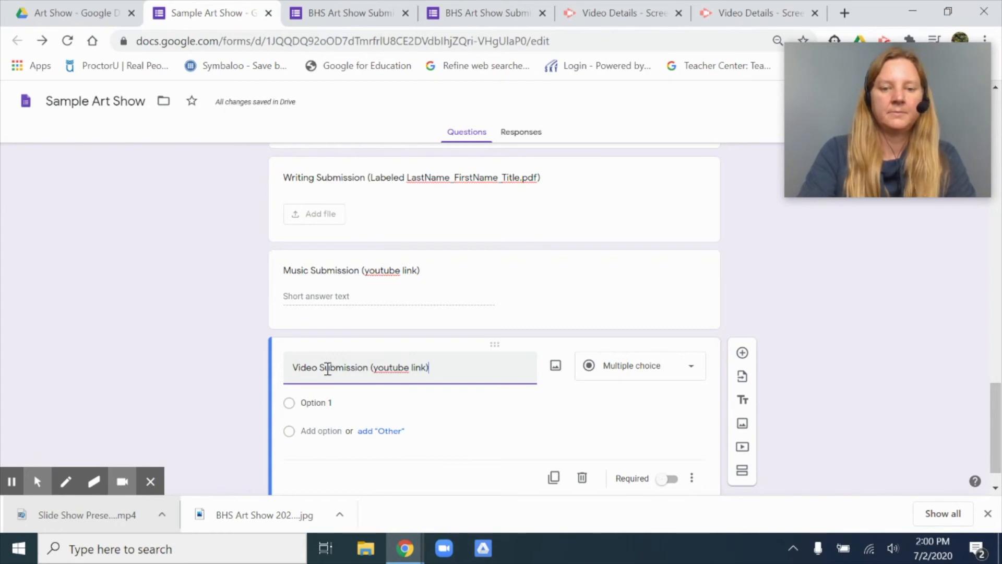
{"action": "left_click", "coordinate": [646, 374]}
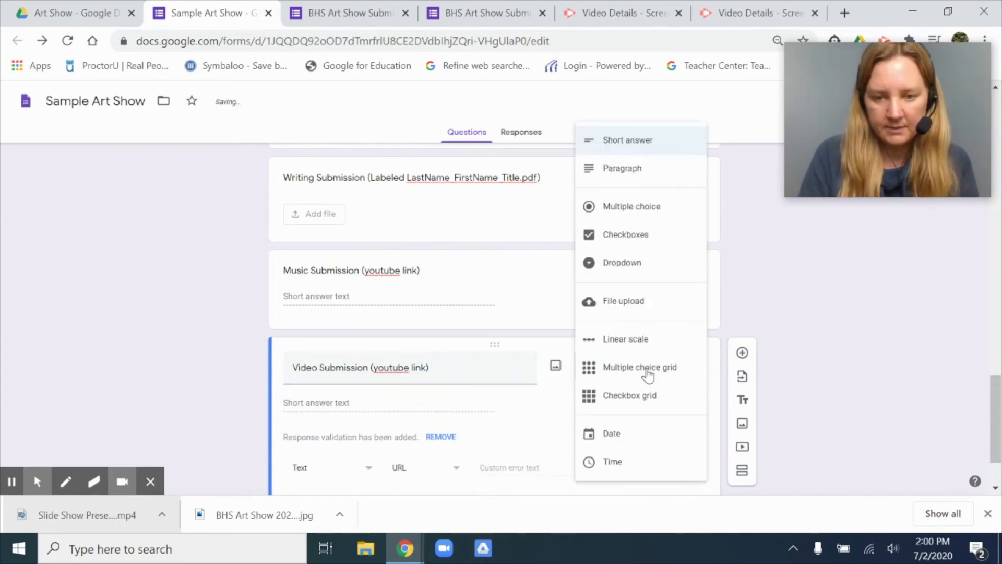
{"action": "left_click", "coordinate": [631, 149]}
{"action": "scroll", "coordinate": [788, 391], "scroll_direction": "down", "scroll_amount": 2}
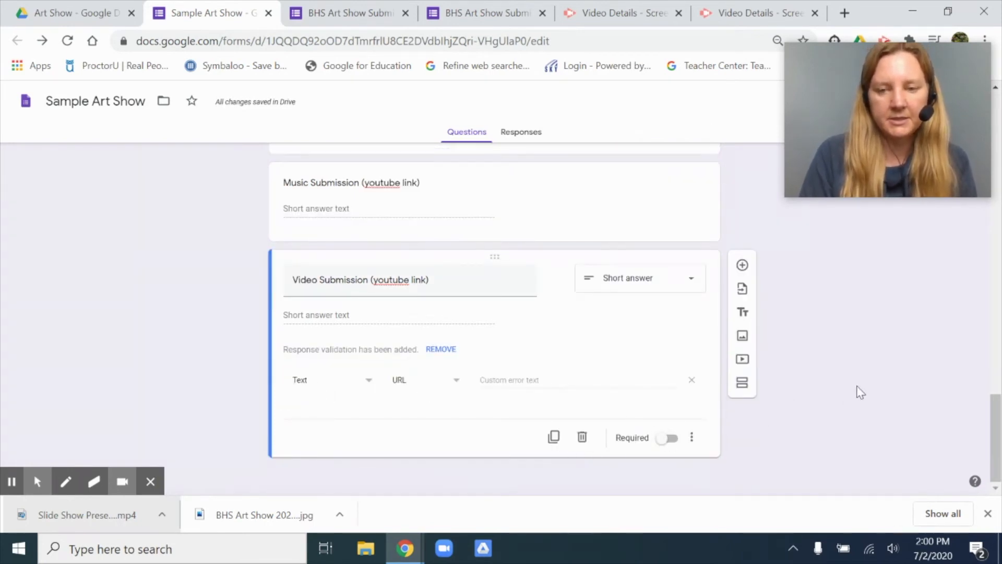
Step: Open the form's responses, stop accepting responses, and turn accepting responses back on
{"action": "scroll", "coordinate": [860, 393], "scroll_direction": "up", "scroll_amount": 20}
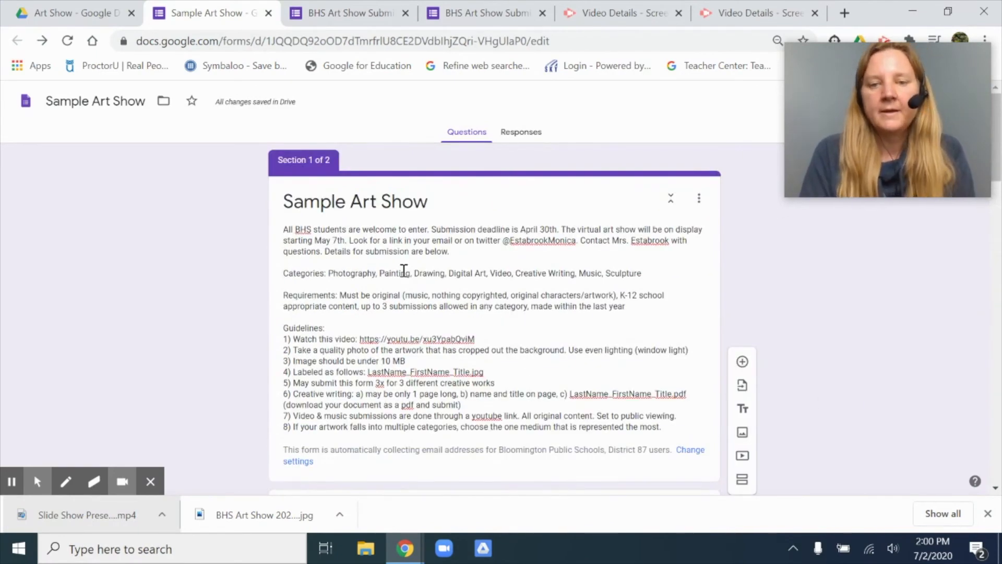
{"action": "left_click", "coordinate": [515, 137]}
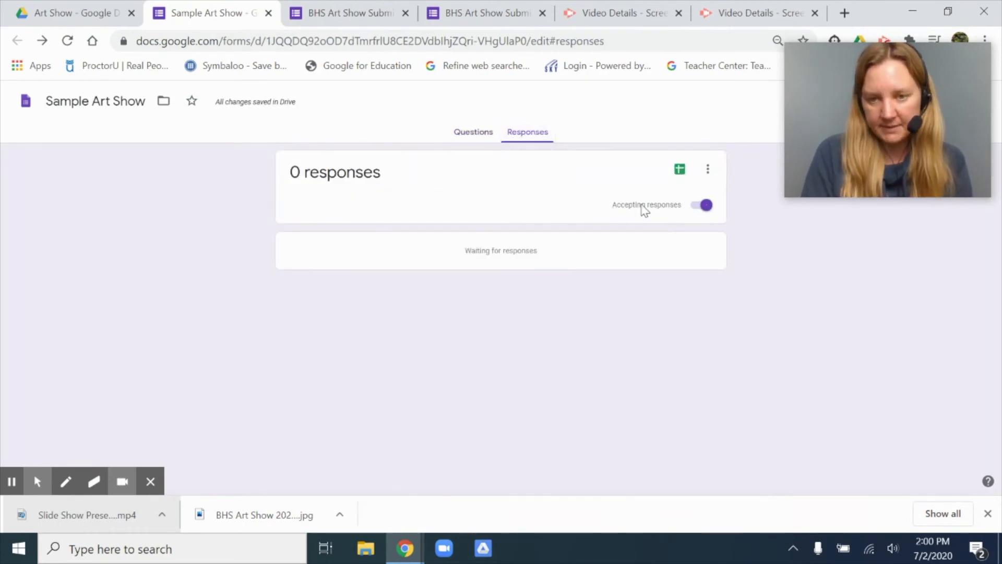
{"action": "left_click", "coordinate": [706, 207]}
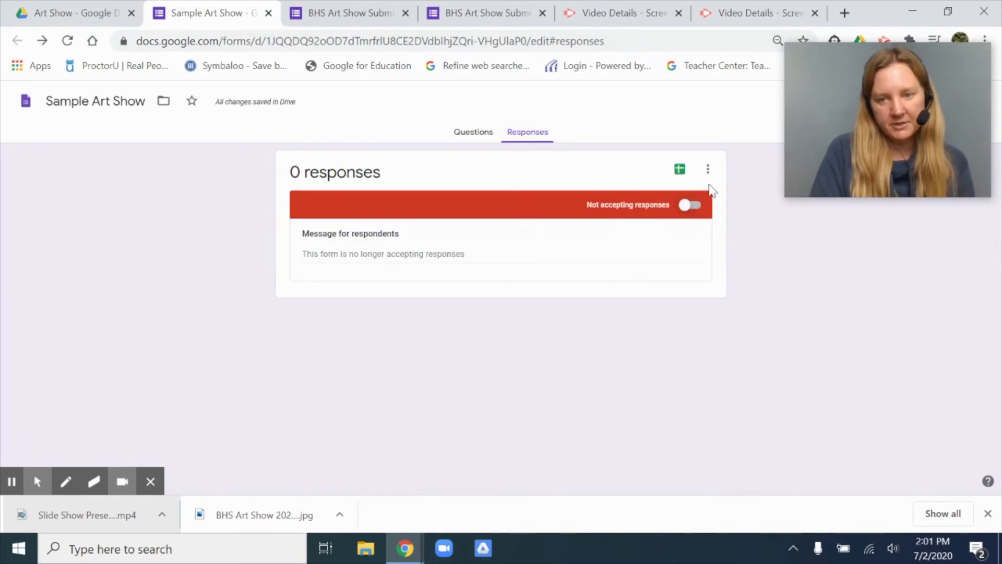
{"action": "left_click", "coordinate": [690, 207]}
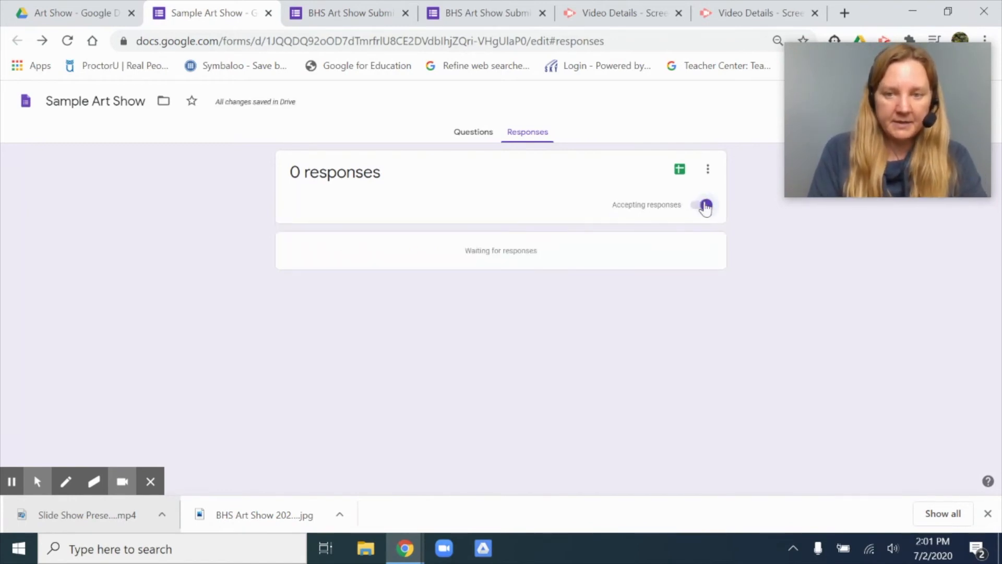
Step: Create a new spreadsheet named Sample Art Show (Responses) as the destination for the form's responses
{"action": "left_click", "coordinate": [708, 172]}
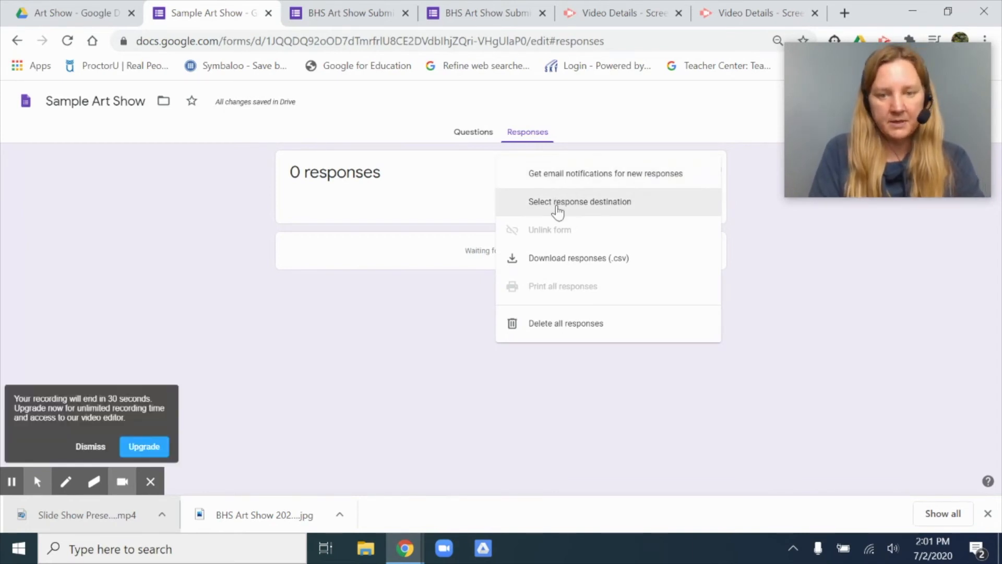
{"action": "left_click", "coordinate": [91, 446]}
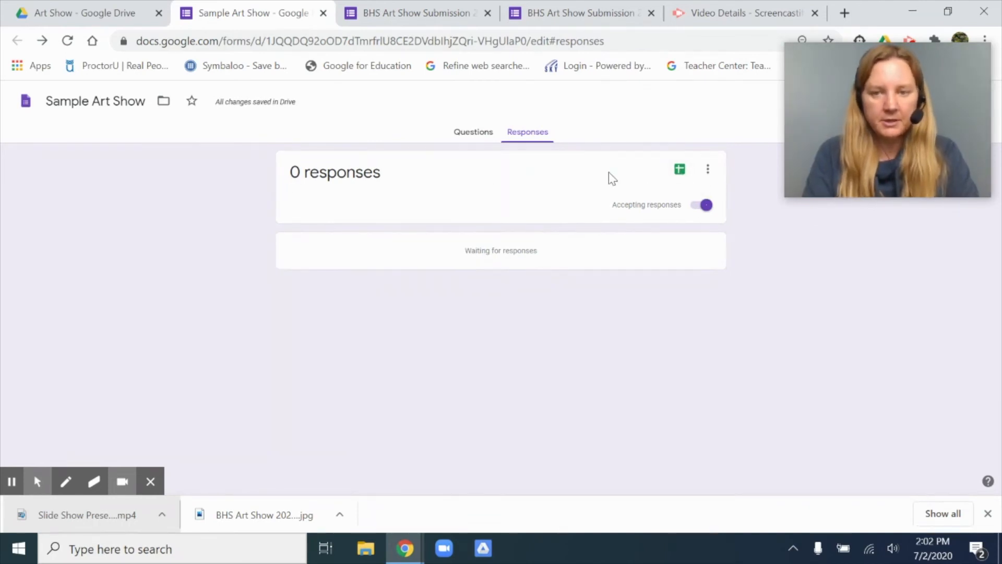
{"action": "left_click", "coordinate": [680, 171]}
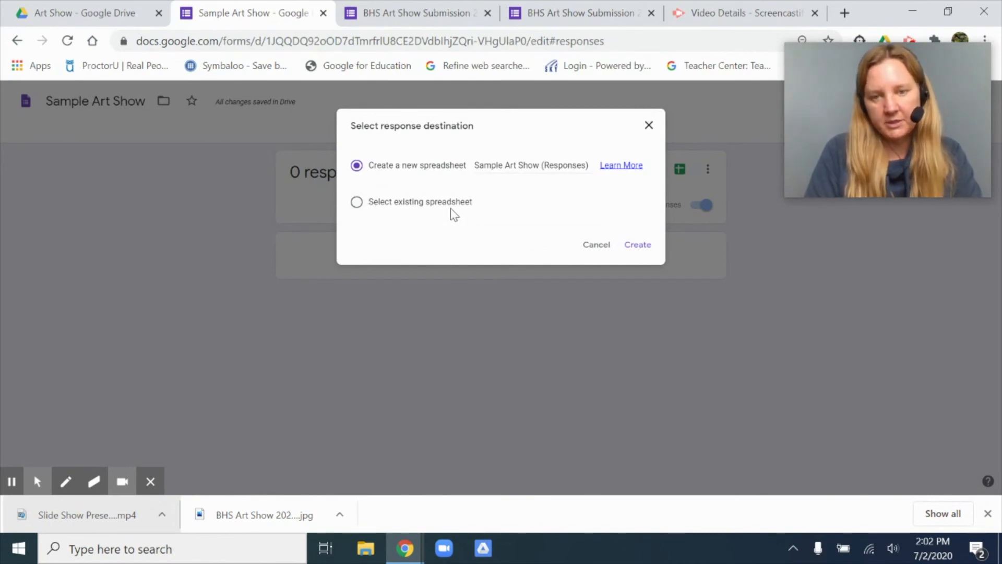
{"action": "left_click", "coordinate": [637, 246]}
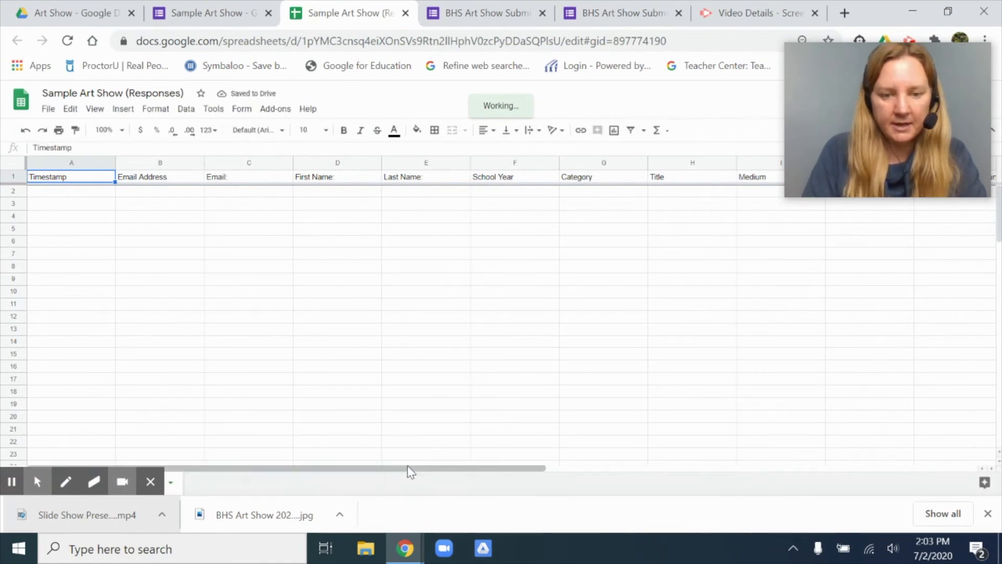
{"action": "left_click_drag", "start_coordinate": [408, 468], "coordinate": [118, 474]}
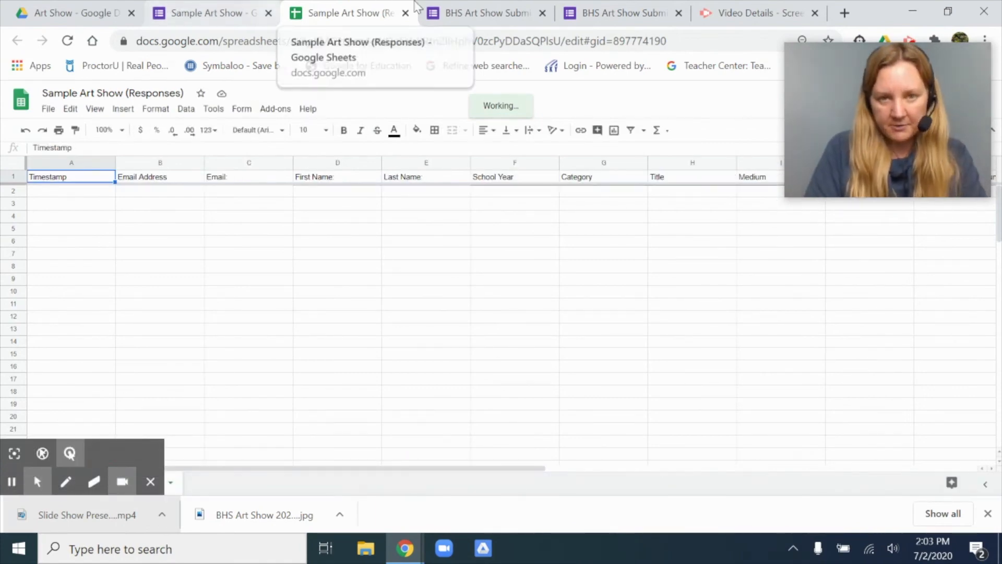
Step: Open the responses of the BHS Art Show Submission 2020 form and view their linked spreadsheet
{"action": "left_click", "coordinate": [464, 11]}
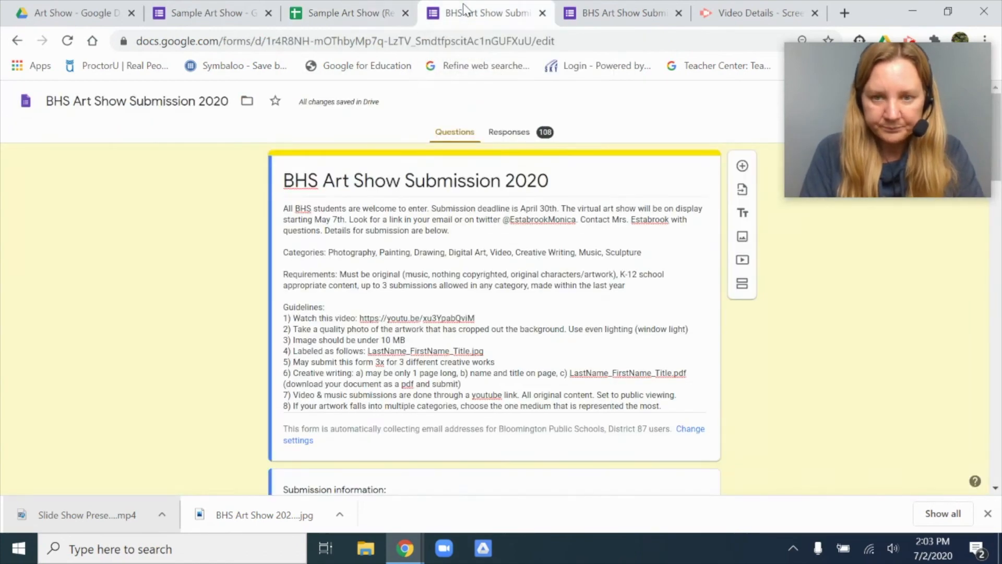
{"action": "left_click", "coordinate": [510, 133]}
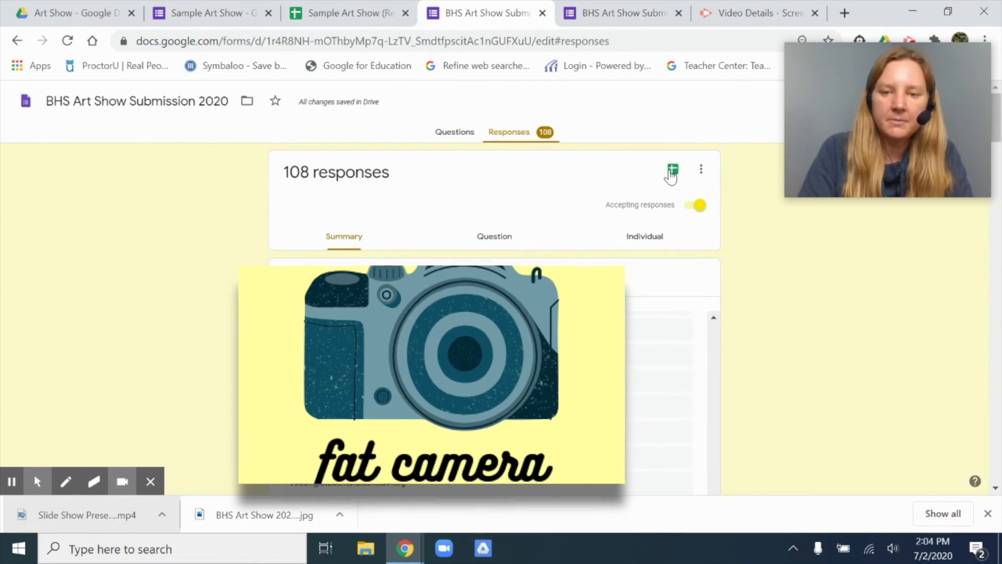
{"action": "left_click", "coordinate": [675, 173]}
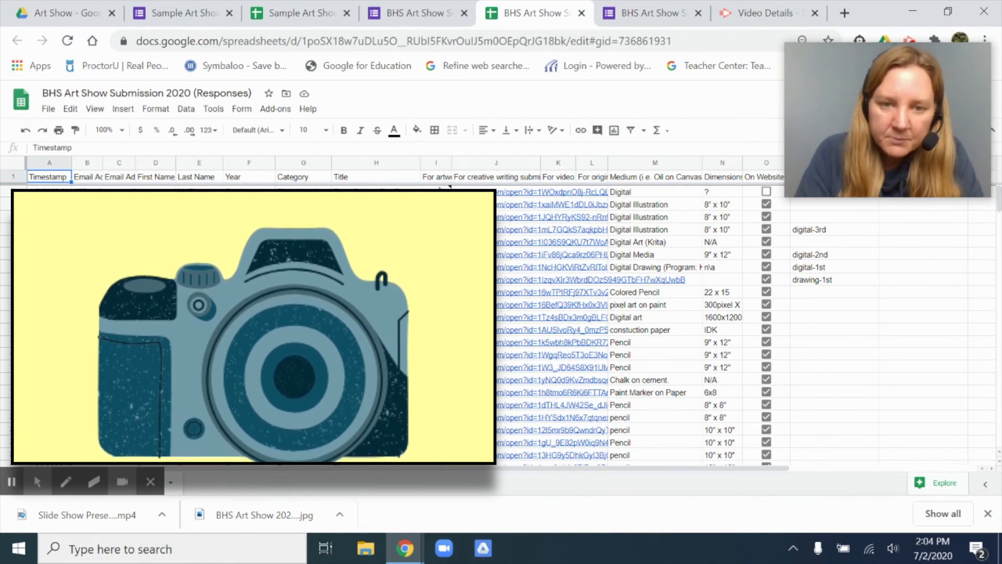
{"action": "mouse_move", "coordinate": [448, 187]}
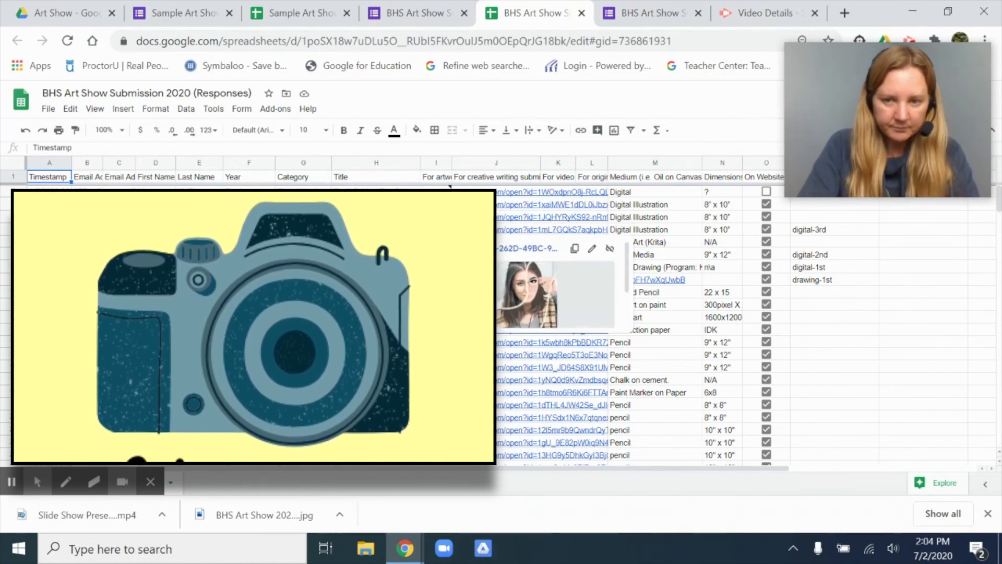
Step: Add the header "On Website?" to the empty column after Notes in the responses spreadsheet
{"action": "left_click_drag", "start_coordinate": [742, 470], "coordinate": [865, 457]}
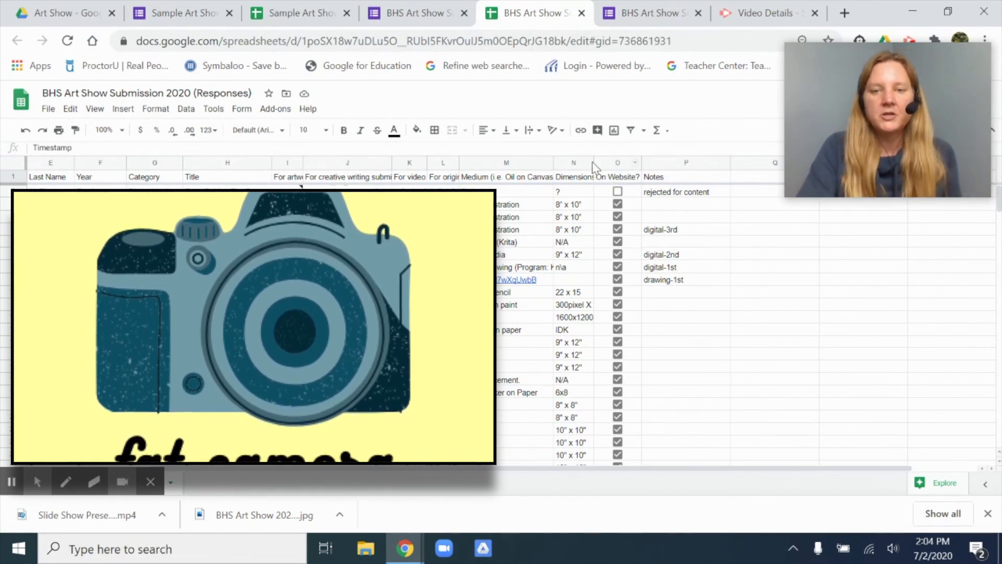
{"action": "left_click", "coordinate": [740, 162]}
{"action": "left_click", "coordinate": [742, 183]}
{"action": "type", "text": "Cne"}
{"action": "type", "text": " Webs"}
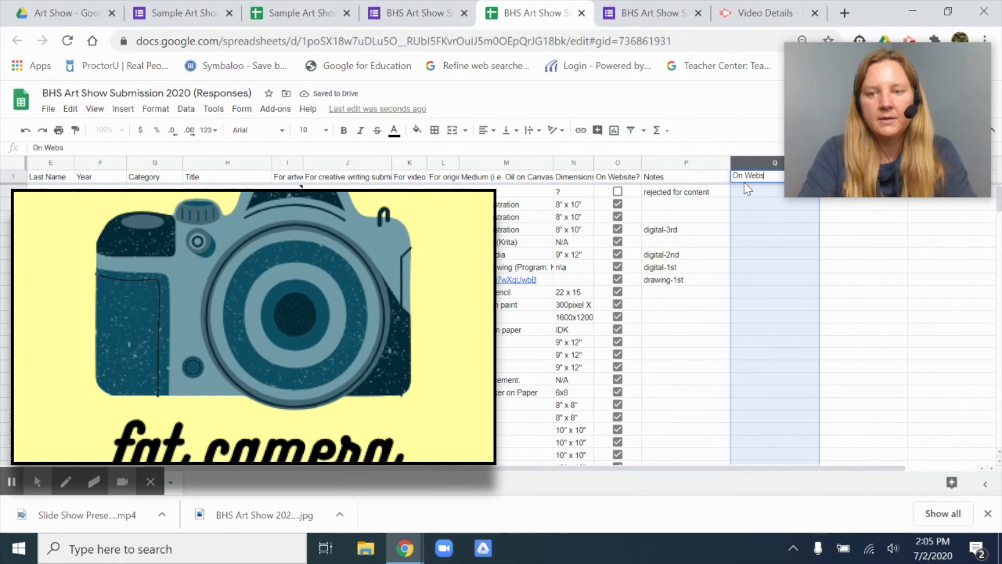
{"action": "type", "text": "ite?"}
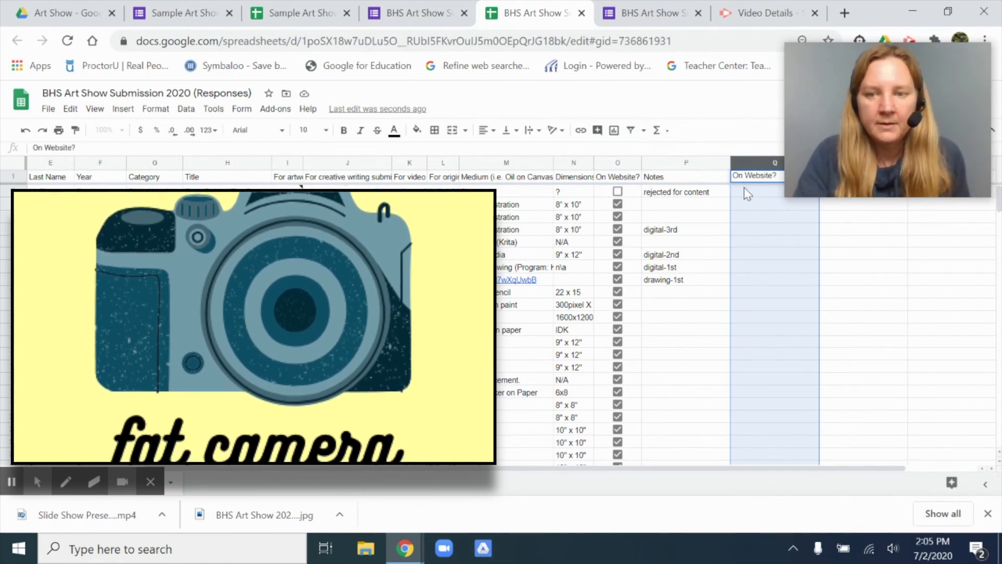
Step: Insert checkboxes in 145 rows of column Q beneath its "On Website?" header, starting at the first response
{"action": "scroll", "coordinate": [705, 194], "scroll_direction": "right", "scroll_amount": 2}
{"action": "left_click", "coordinate": [673, 194]}
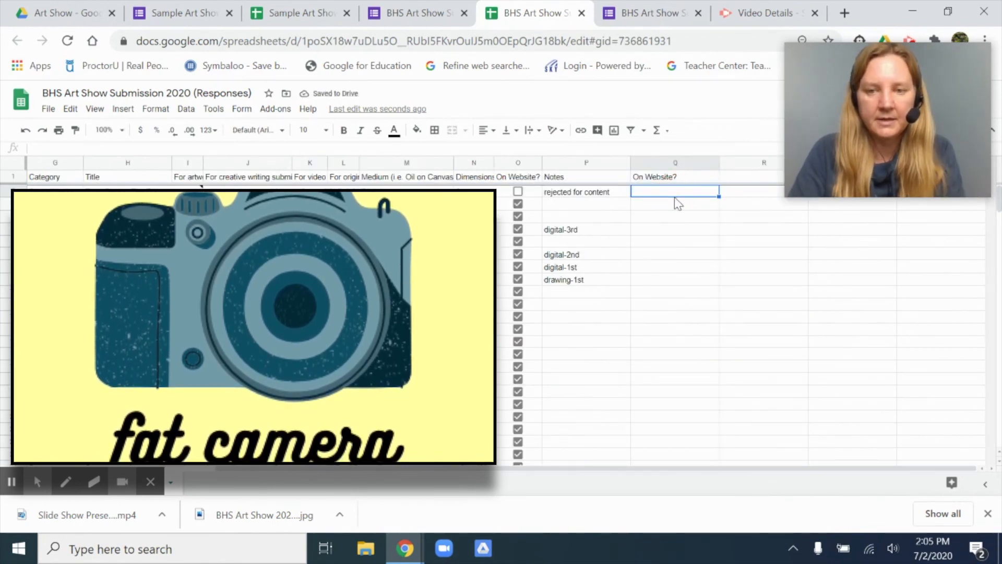
{"action": "scroll", "coordinate": [718, 460], "scroll_direction": "down", "scroll_amount": 2}
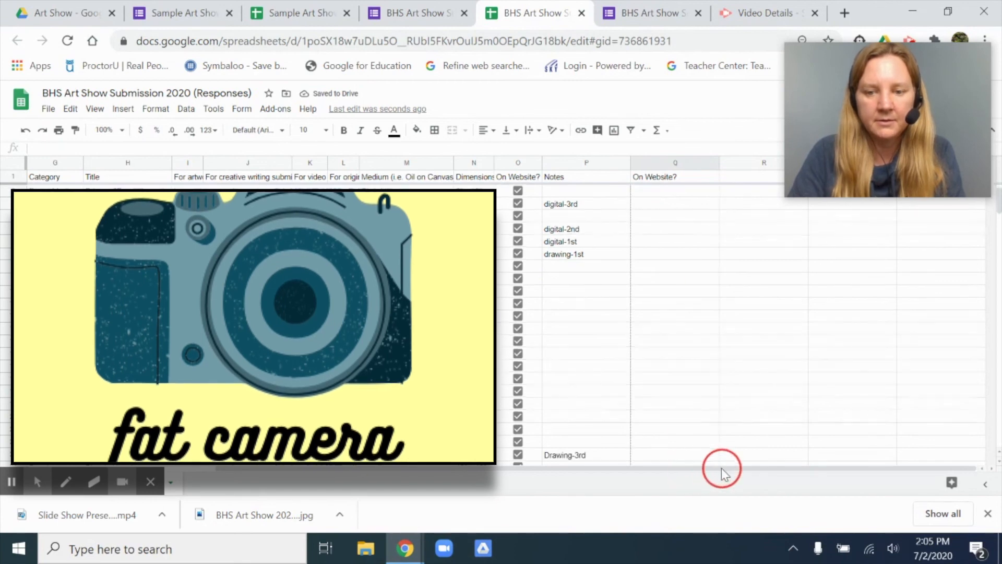
{"action": "left_click", "coordinate": [713, 409], "text": "shift"}
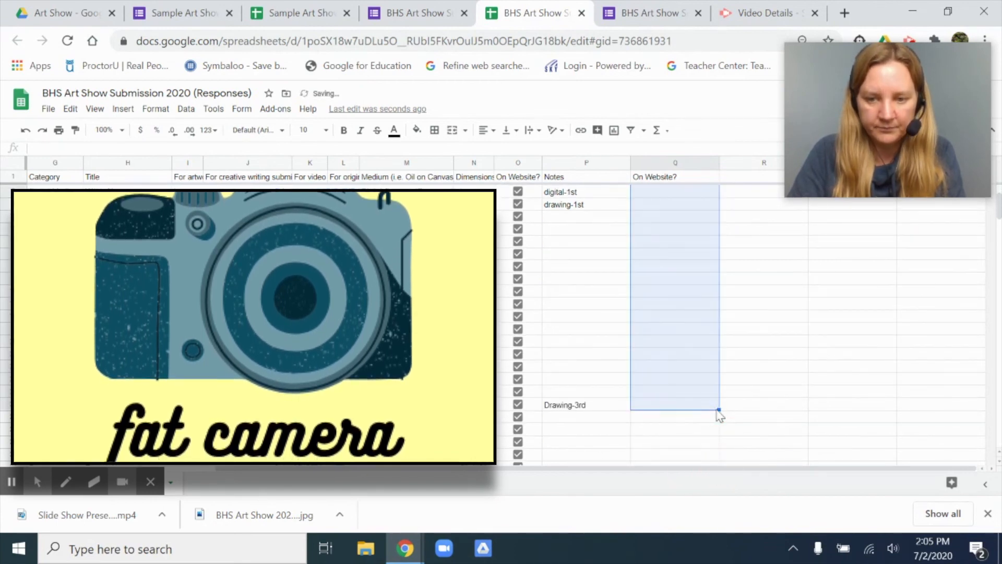
{"action": "left_click_drag", "start_coordinate": [721, 409], "coordinate": [717, 384]}
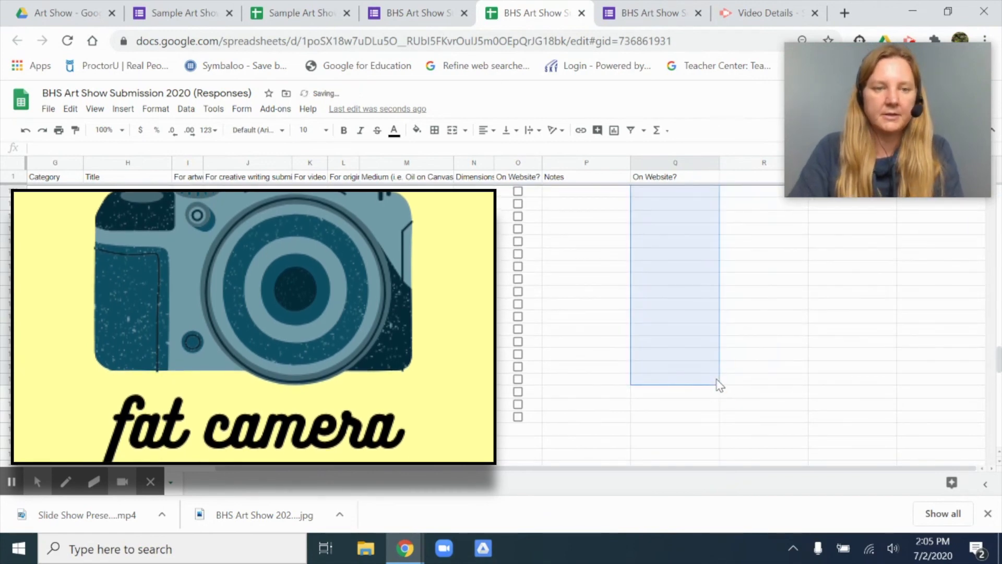
{"action": "left_click", "coordinate": [122, 111]}
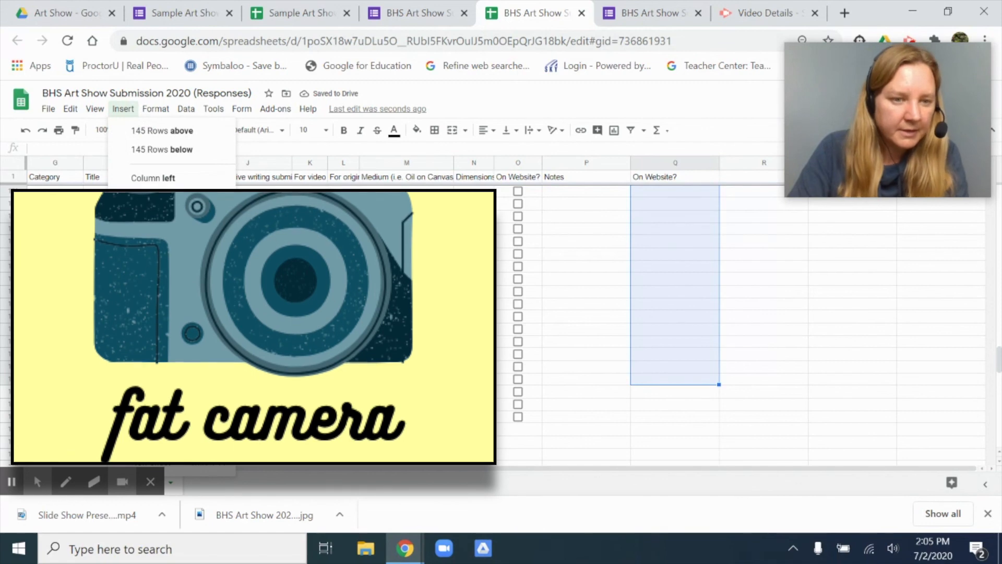
{"action": "left_click", "coordinate": [146, 395]}
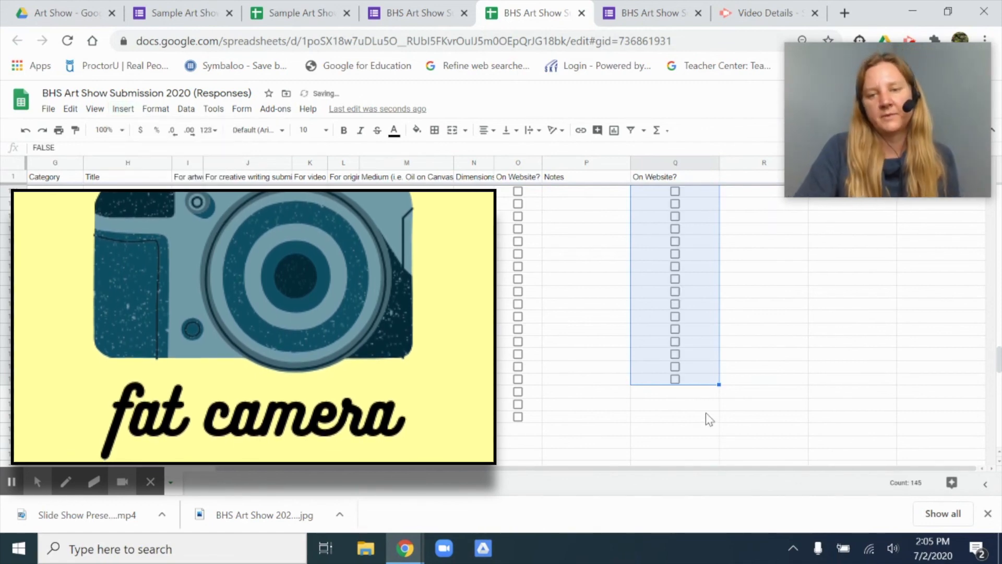
Step: Tick the first response's checkbox in column Q and delete that added "On Website?" column
{"action": "scroll", "coordinate": [705, 412], "scroll_direction": "up", "scroll_amount": 4}
{"action": "scroll", "coordinate": [705, 412], "scroll_direction": "up", "scroll_amount": 5}
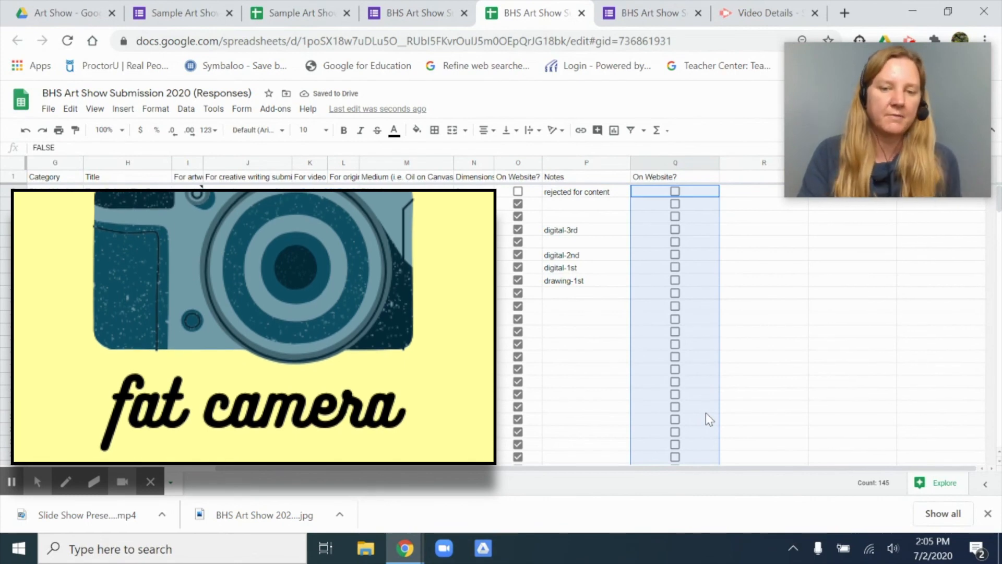
{"action": "left_click", "coordinate": [676, 192]}
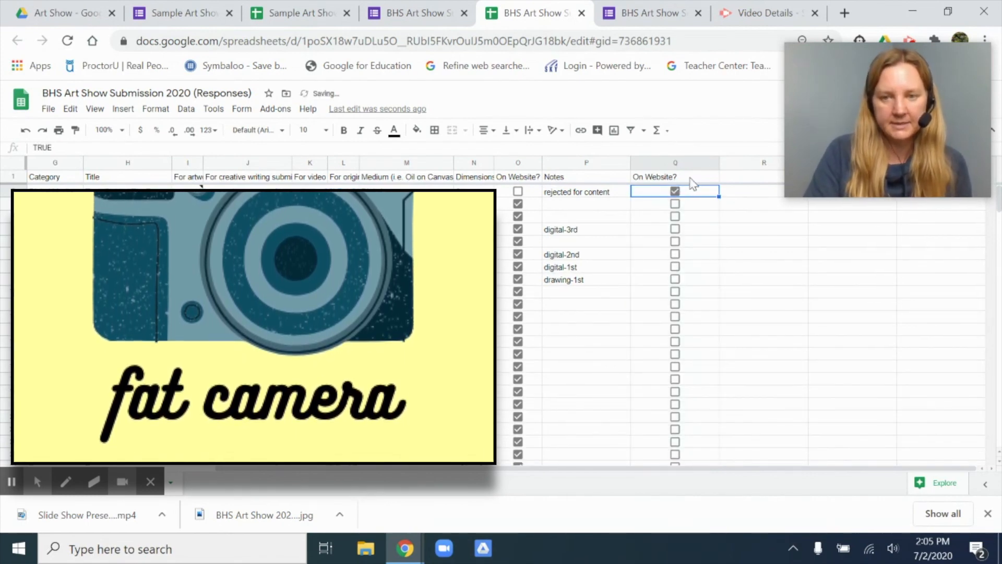
{"action": "left_click", "coordinate": [713, 164]}
{"action": "left_click", "coordinate": [733, 248]}
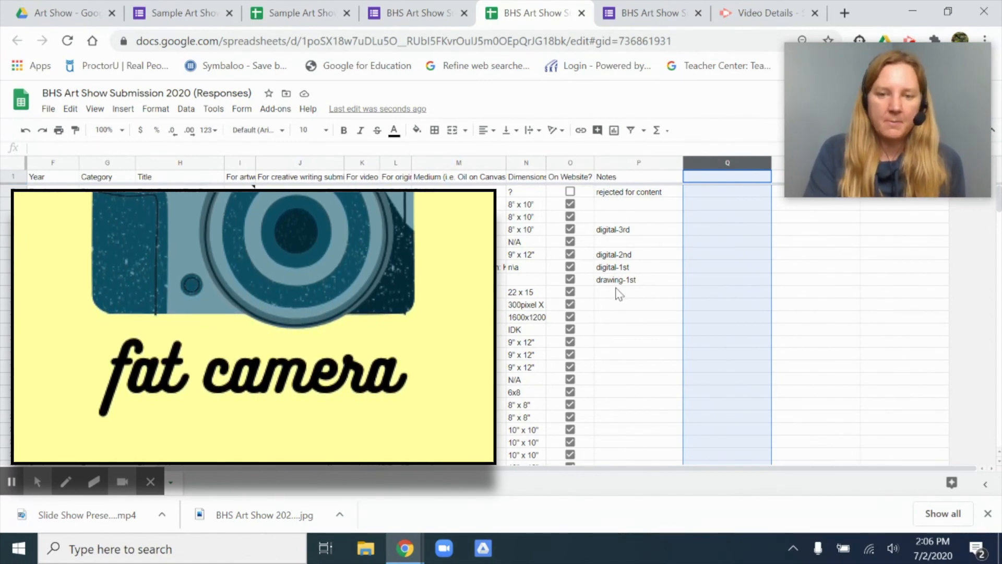
Step: Look through the Notes column for the rejection and award placement entries next to the submissions
{"action": "scroll", "coordinate": [618, 292], "scroll_direction": "down", "scroll_amount": 3}
{"action": "scroll", "coordinate": [619, 294], "scroll_direction": "down", "scroll_amount": 4}
{"action": "scroll", "coordinate": [619, 294], "scroll_direction": "up", "scroll_amount": 5}
{"action": "scroll", "coordinate": [619, 294], "scroll_direction": "down", "scroll_amount": 7}
{"action": "scroll", "coordinate": [619, 294], "scroll_direction": "up", "scroll_amount": 5}
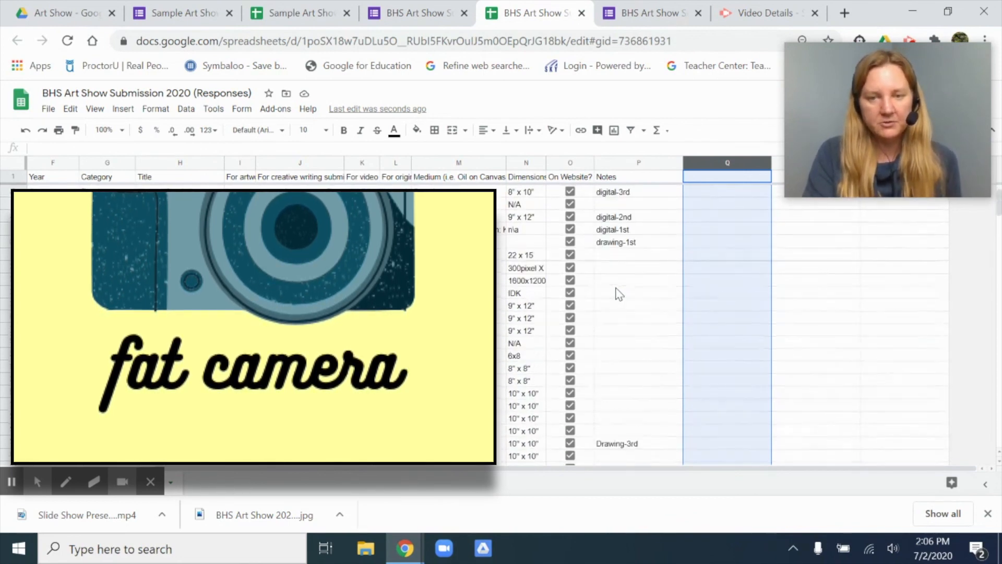
{"action": "scroll", "coordinate": [619, 294], "scroll_direction": "down", "scroll_amount": 9}
{"action": "scroll", "coordinate": [619, 294], "scroll_direction": "up", "scroll_amount": 10}
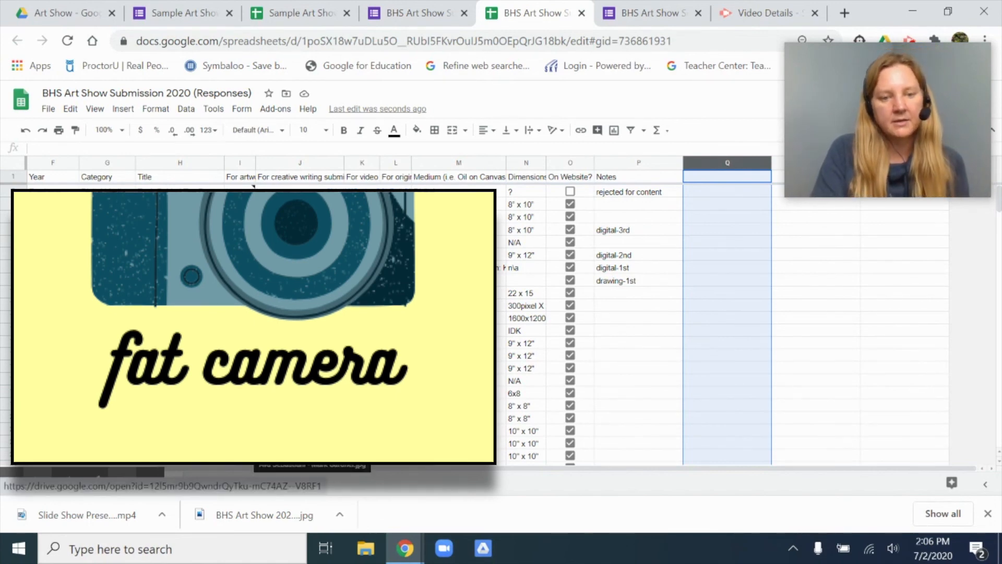
Step: View the linked image file of a submitted hand drawing and return to the first columns of the responses spreadsheet
{"action": "left_click", "coordinate": [278, 449]}
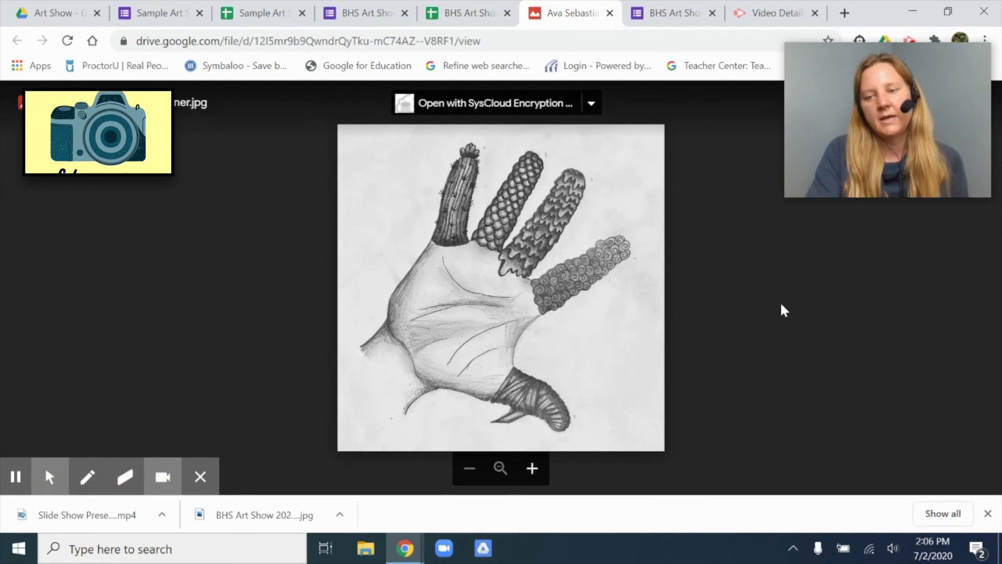
{"action": "left_click", "coordinate": [849, 52]}
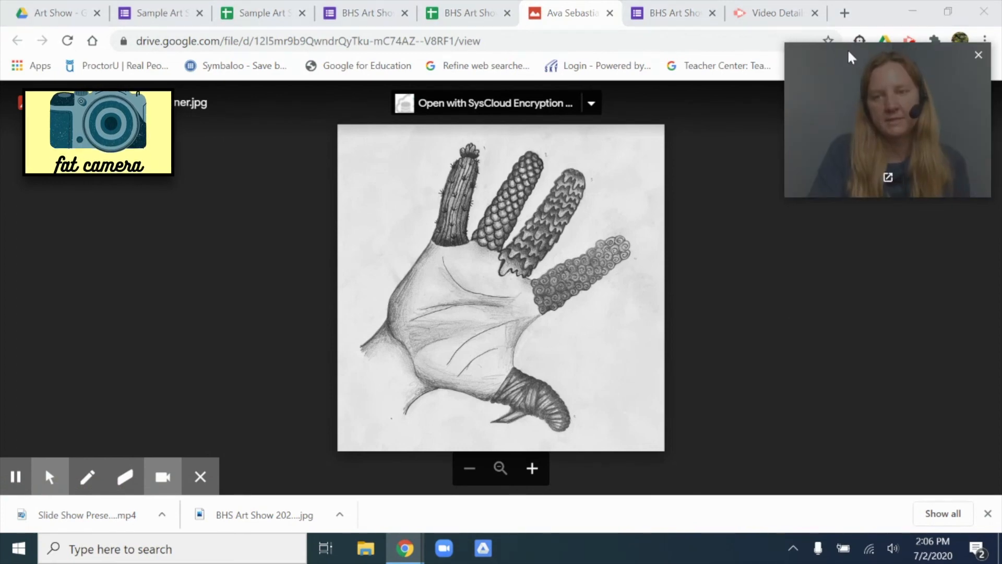
{"action": "left_click_drag", "start_coordinate": [849, 52], "coordinate": [825, 236]}
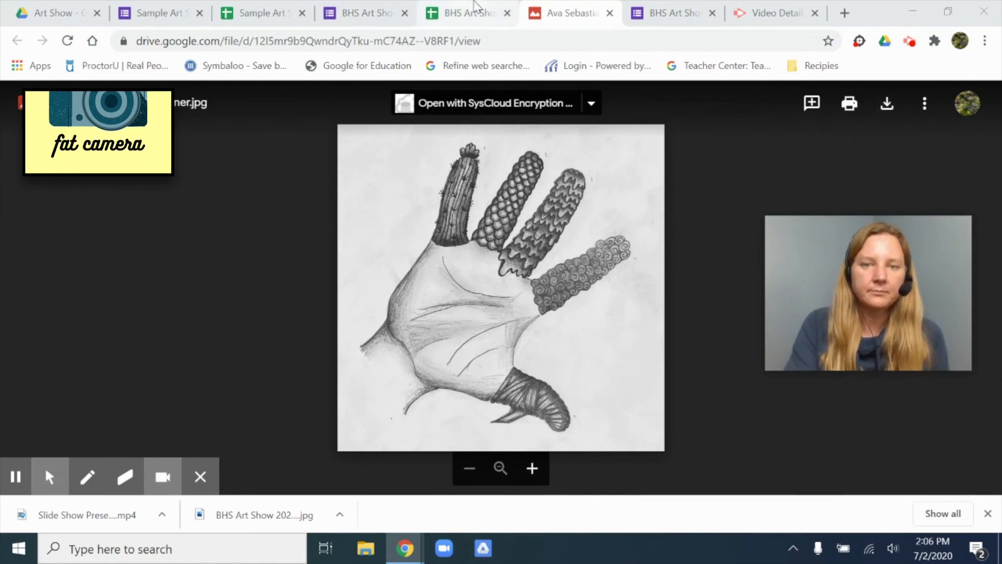
{"action": "left_click", "coordinate": [475, 6]}
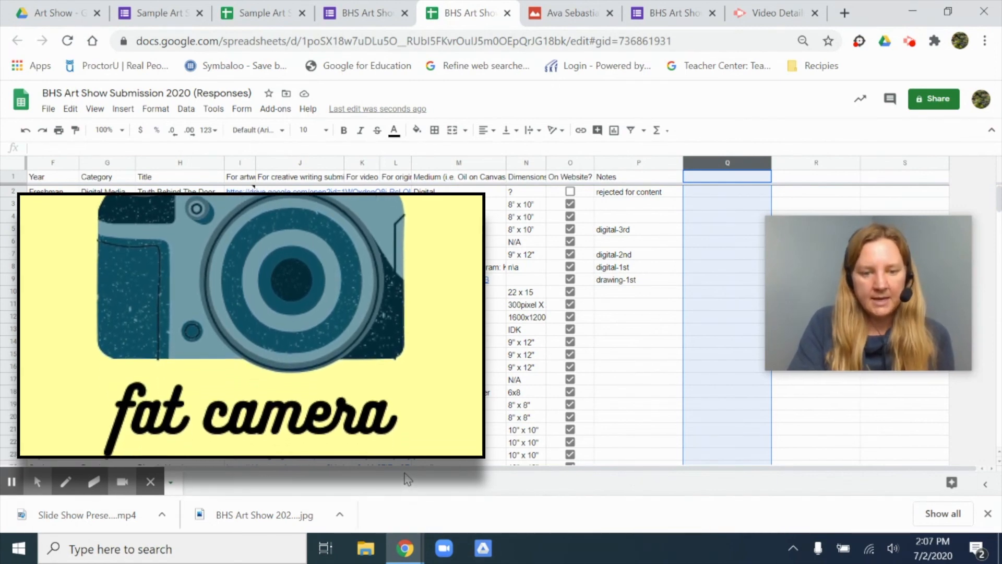
{"action": "left_click_drag", "start_coordinate": [403, 469], "coordinate": [261, 471]}
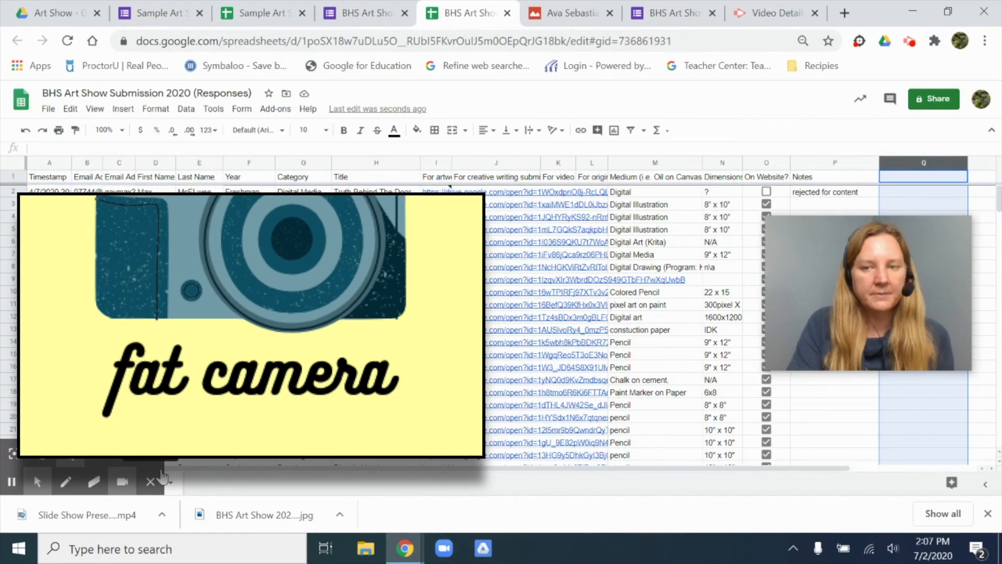